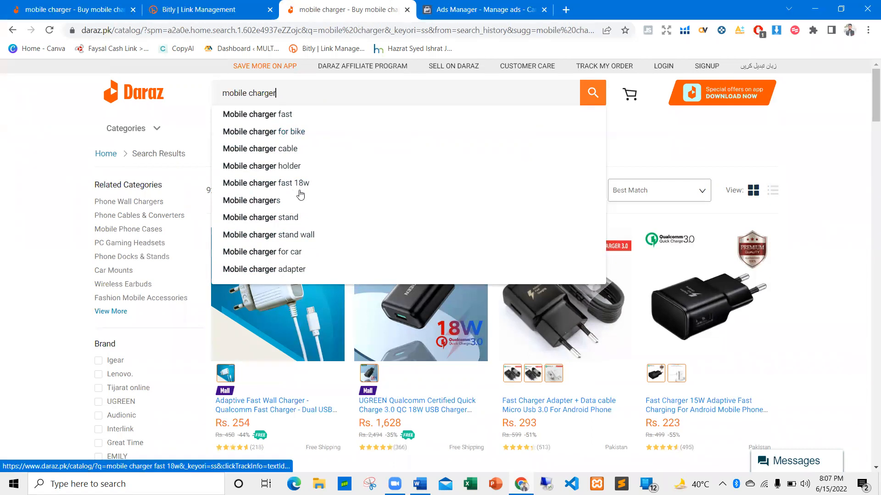
# Switch to the New Ranking document in Word and place the cursor after the "SEO Friendly Content" bullet
pyautogui.hotkey('alt', 'Tab')
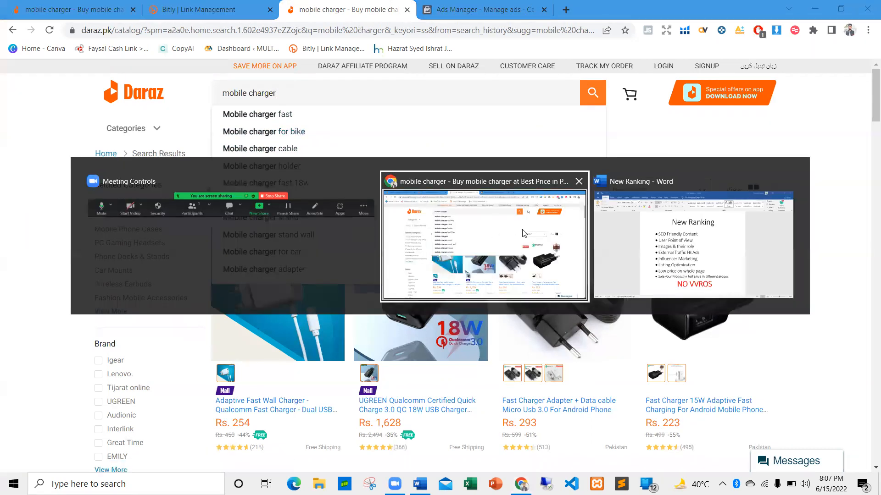
pyautogui.click(637, 233)
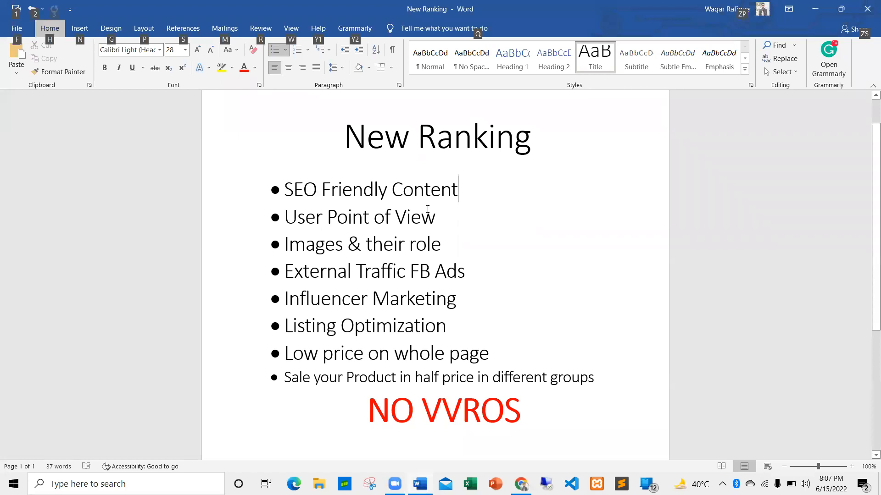
pyautogui.click(466, 191)
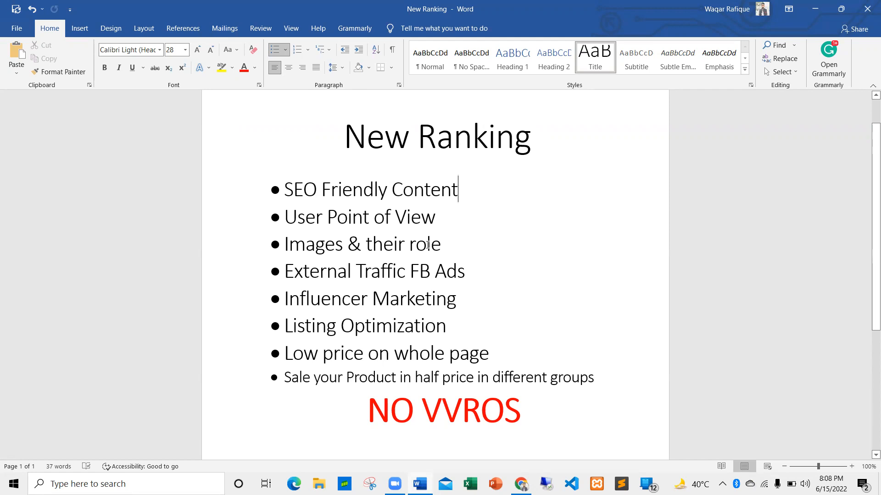
# Switch back to the Daraz results in Chrome and examine the product listings for "mobile charger"
pyautogui.hotkey('alt', 'Tab')
pyautogui.press('Tab')
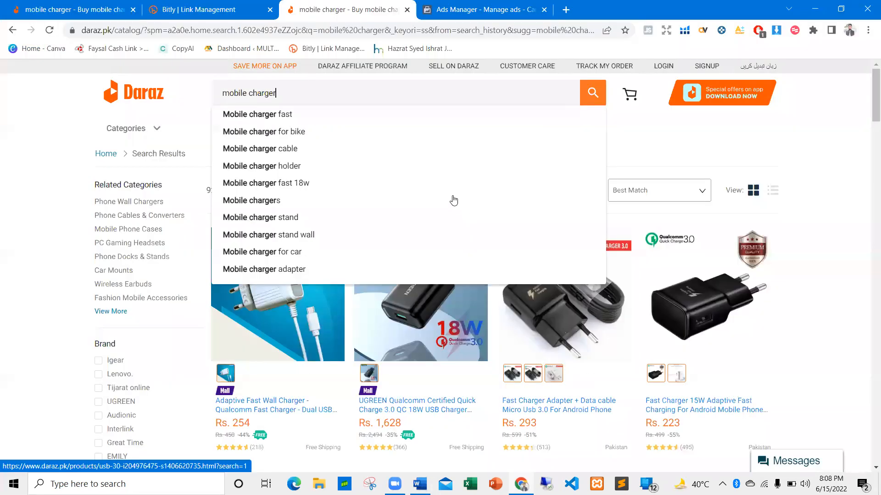
pyautogui.click(649, 144)
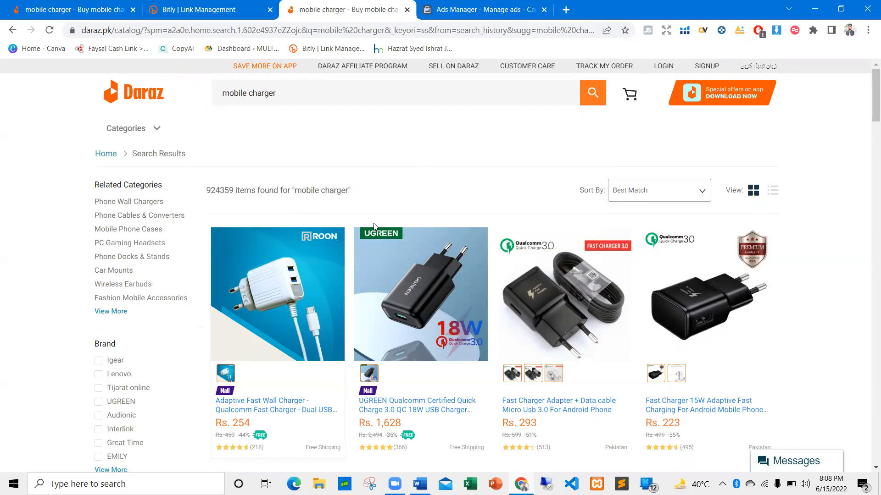
pyautogui.click(295, 92)
pyautogui.click(281, 130)
pyautogui.scroll(-1, 554, 291)
pyautogui.scroll(-1, 554, 291)
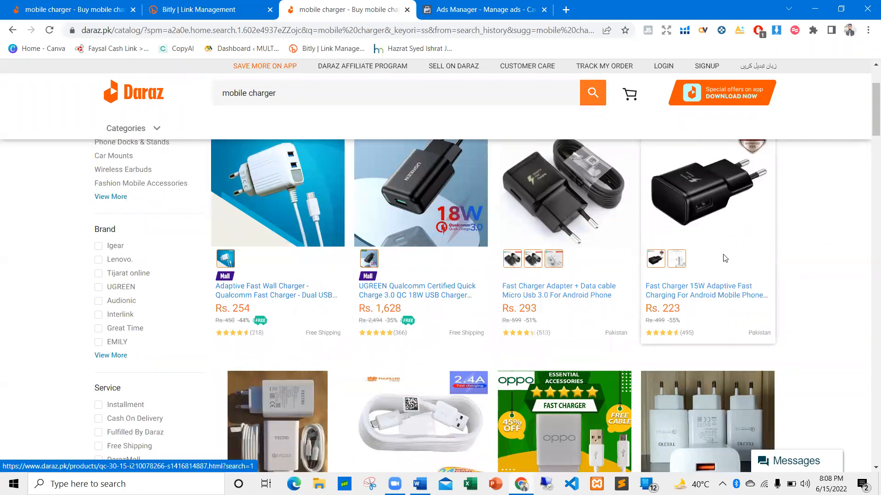
pyautogui.scroll(-3, 679, 266)
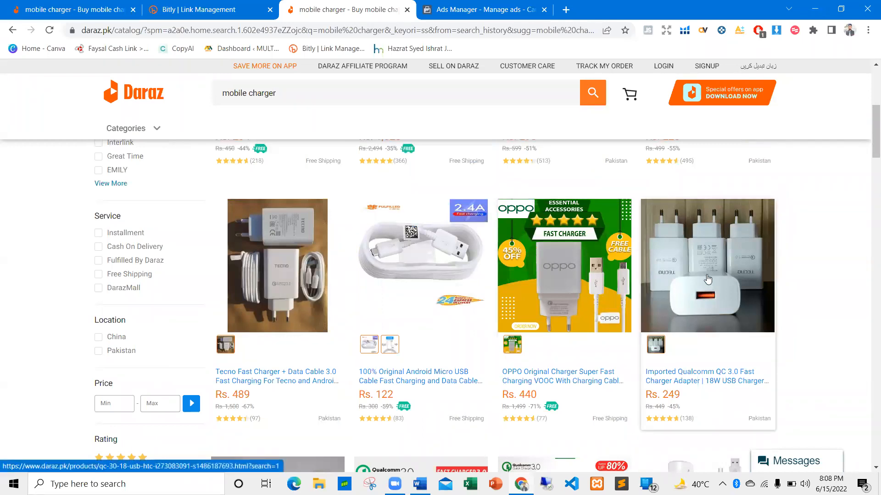
pyautogui.scroll(-3, 458, 268)
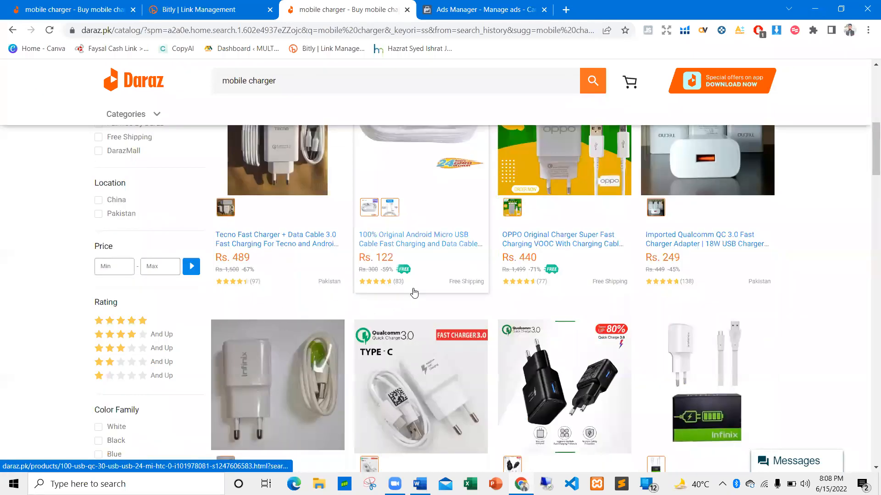
pyautogui.scroll(-2, 414, 292)
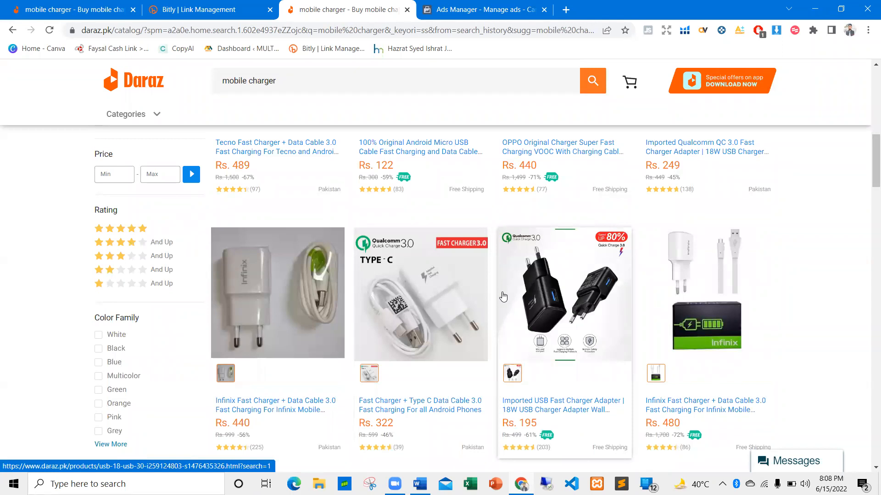
pyautogui.scroll(-6, 348, 271)
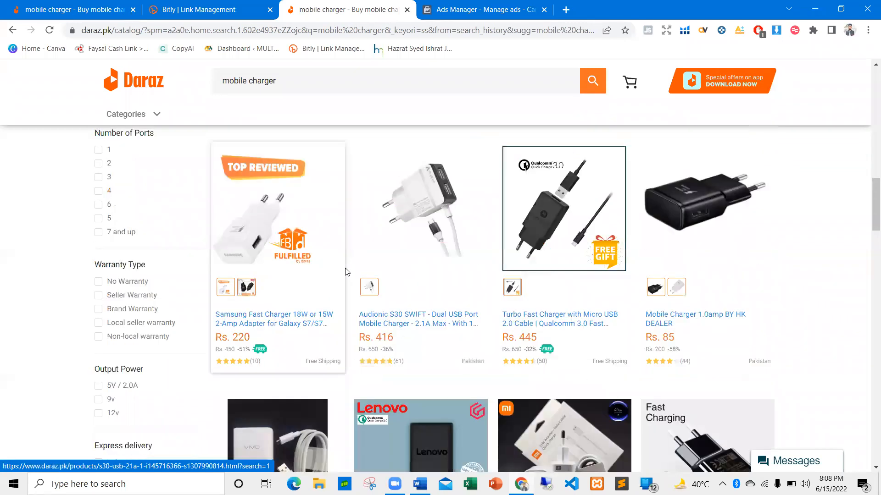
pyautogui.scroll(-2, 347, 280)
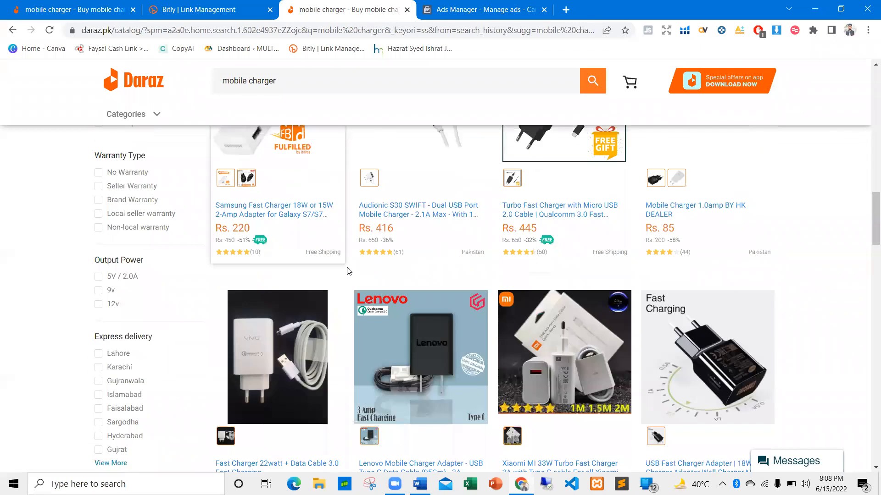
pyautogui.scroll(-1, 347, 270)
pyautogui.scroll(12, 341, 262)
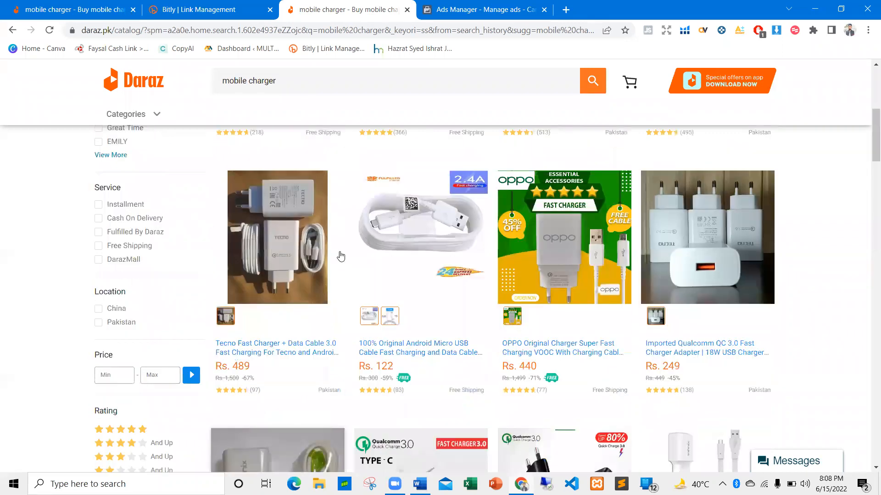
pyautogui.scroll(6, 293, 229)
# Search Daraz for the suggested keyword "mobile charger fast"
pyautogui.click(296, 94)
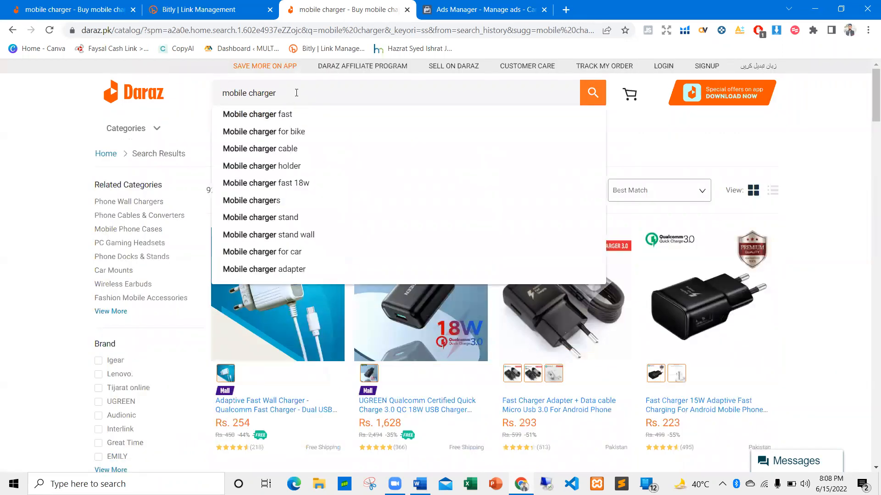
pyautogui.hotkey('alt', 'Tab')
pyautogui.hotkey('alt', 'Tab')
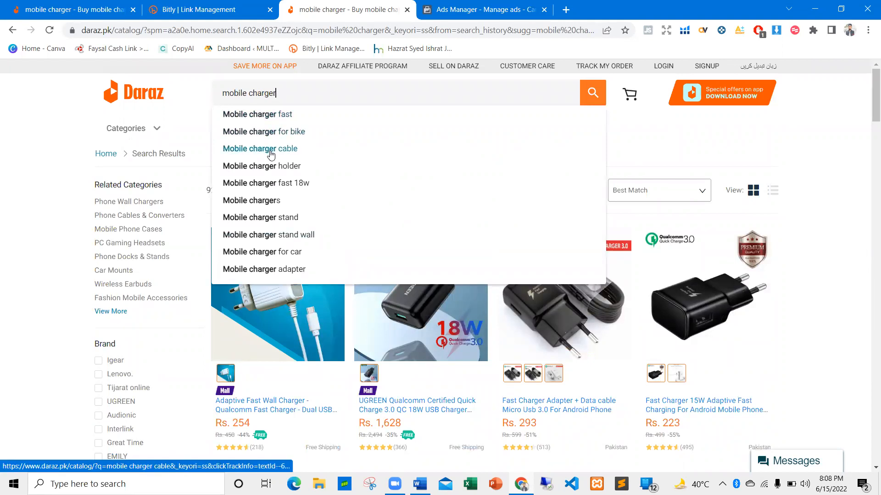
pyautogui.click(275, 119)
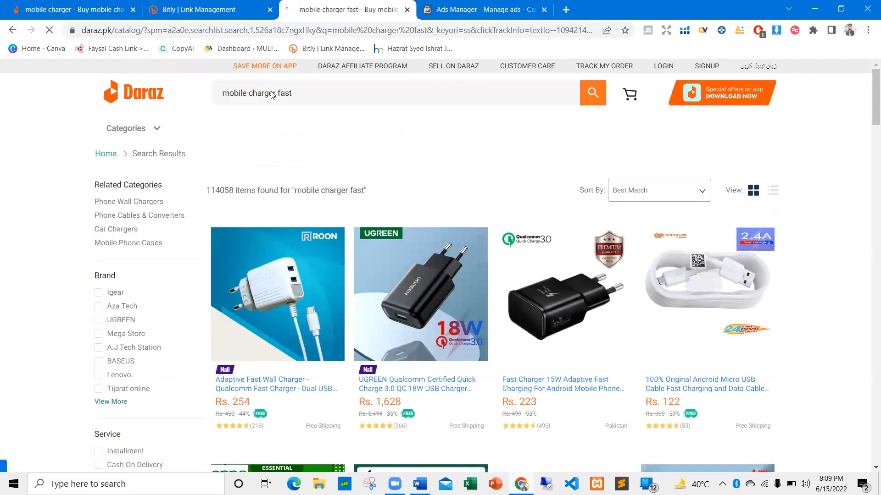
# Search for the suggested keyword "fast mobile charger" and highlight the number of items found
pyautogui.click(296, 92)
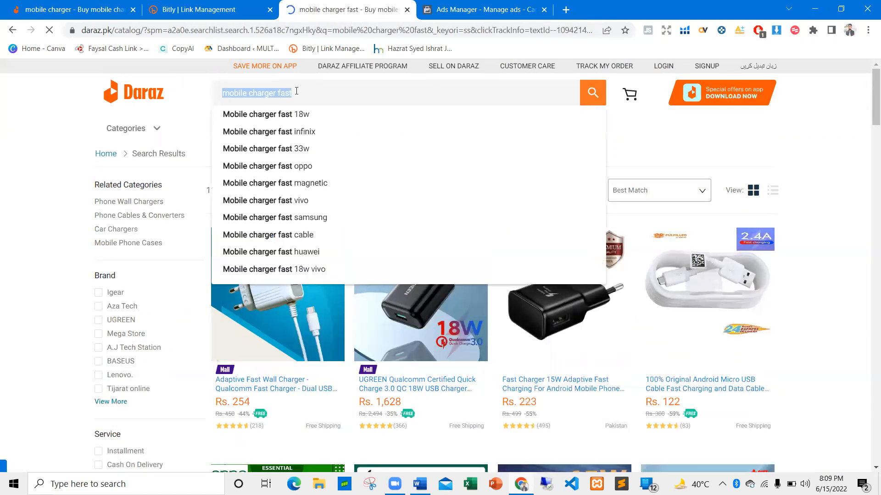
pyautogui.write('fasr')
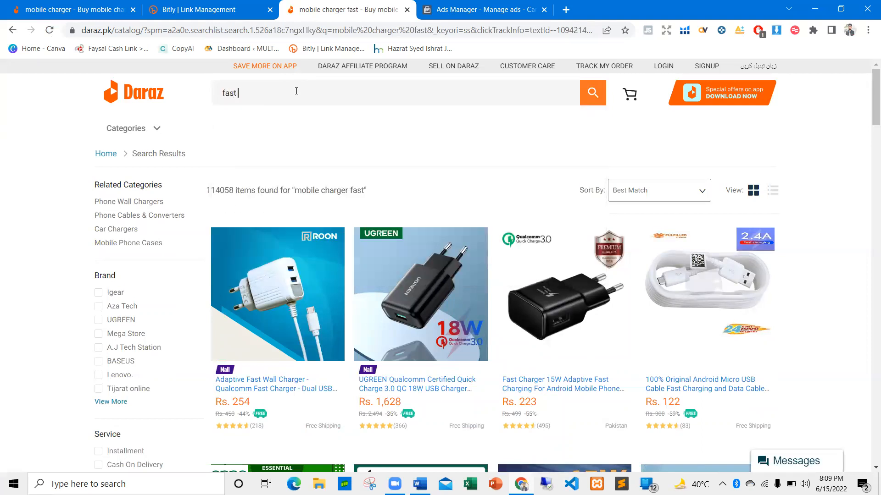
pyautogui.write('mobile')
pyautogui.click(277, 86)
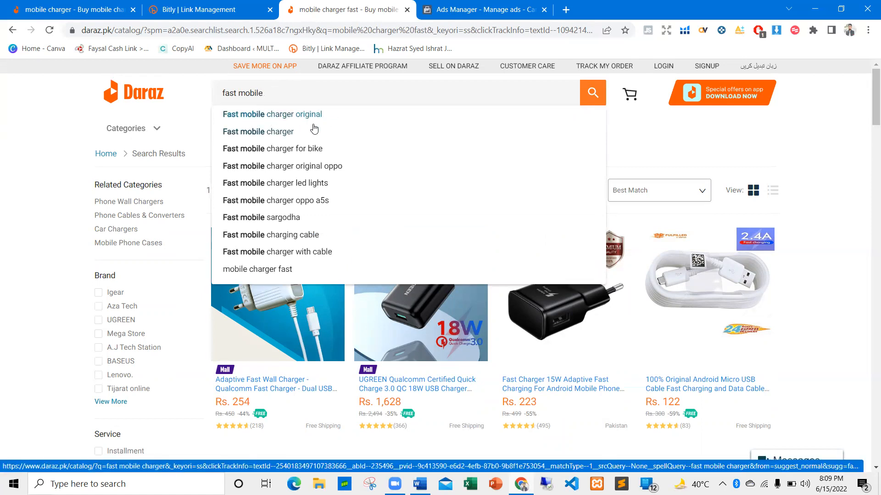
pyautogui.click(290, 133)
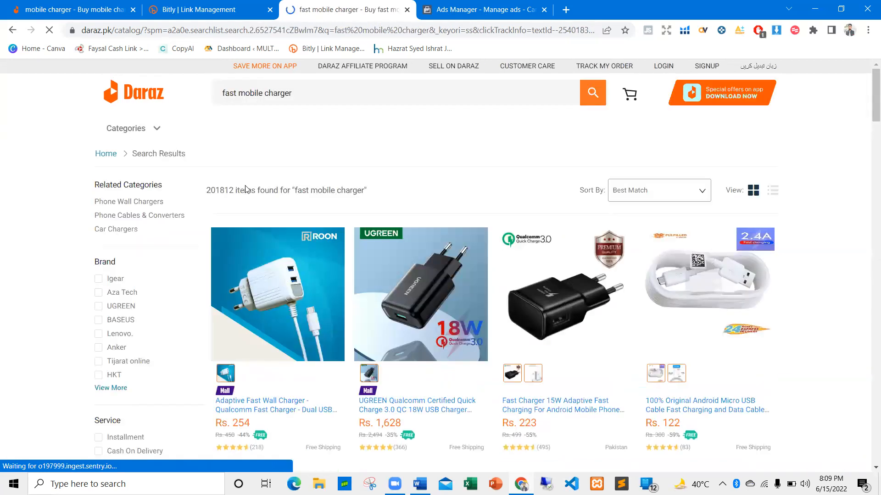
pyautogui.doubleClick(219, 195)
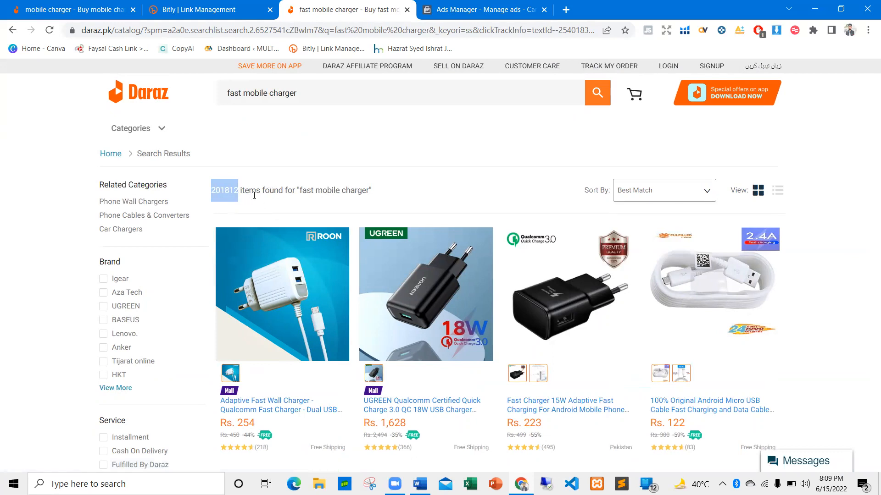
pyautogui.click(272, 200)
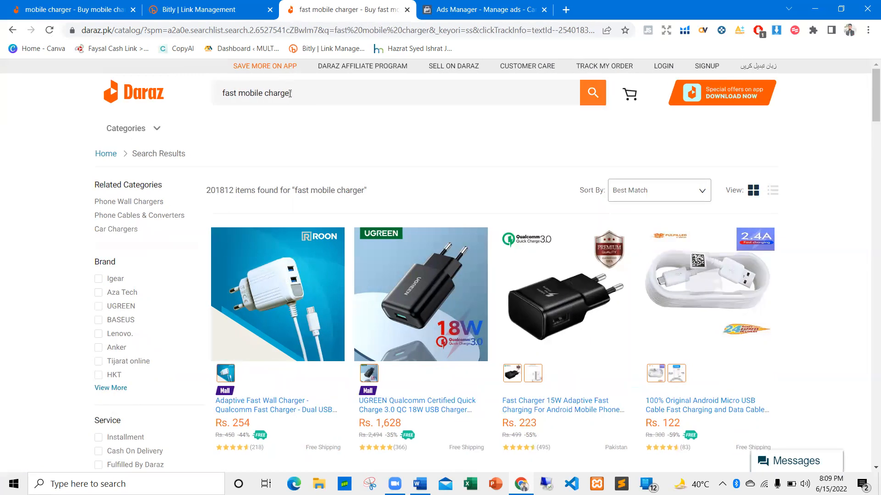
# Switch to the New Ranking document in Word and highlight the "Images & their role" bullet
pyautogui.hotkey('alt', 'Tab')
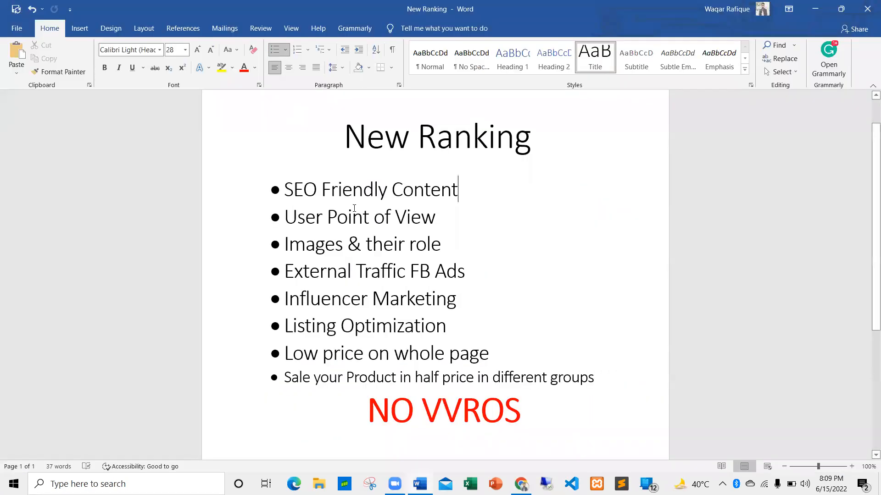
pyautogui.moveTo(292, 239); pyautogui.dragTo(441, 244)
pyautogui.click(441, 244)
# Return to Daraz in Chrome and compare the product images across the "fast mobile charger" listings
pyautogui.hotkey('alt', 'Tab')
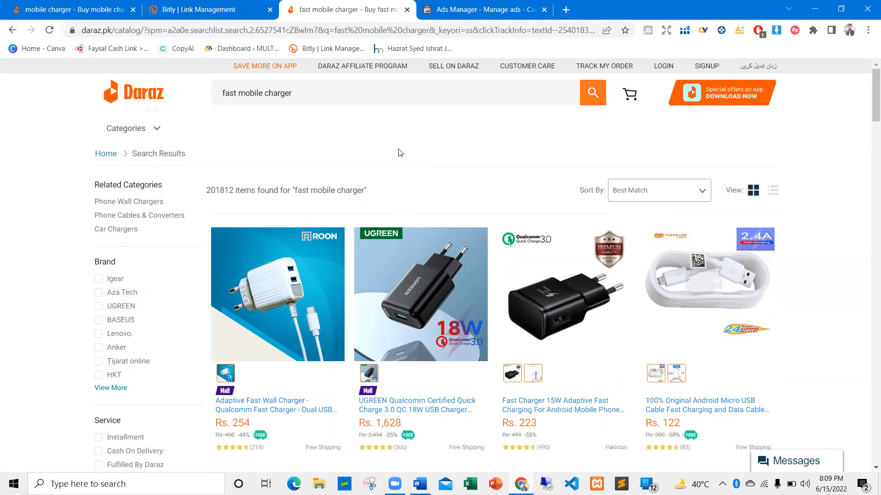
pyautogui.scroll(-1, 397, 152)
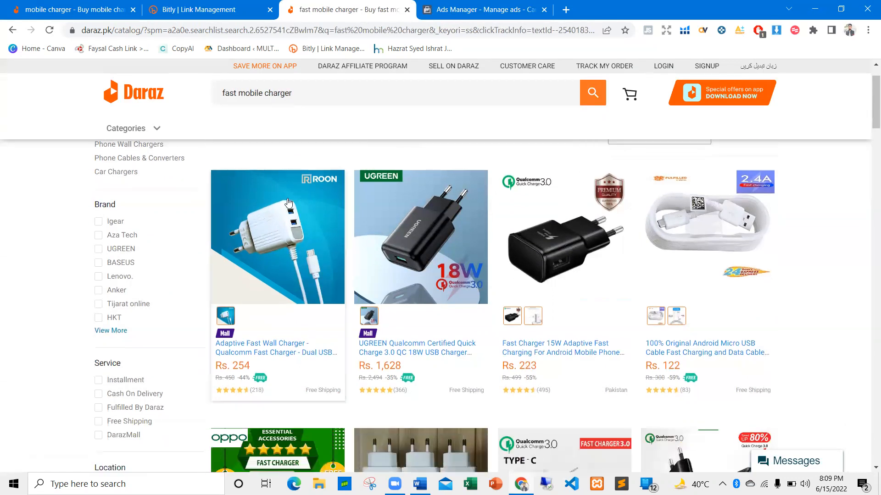
pyautogui.scroll(-5, 285, 223)
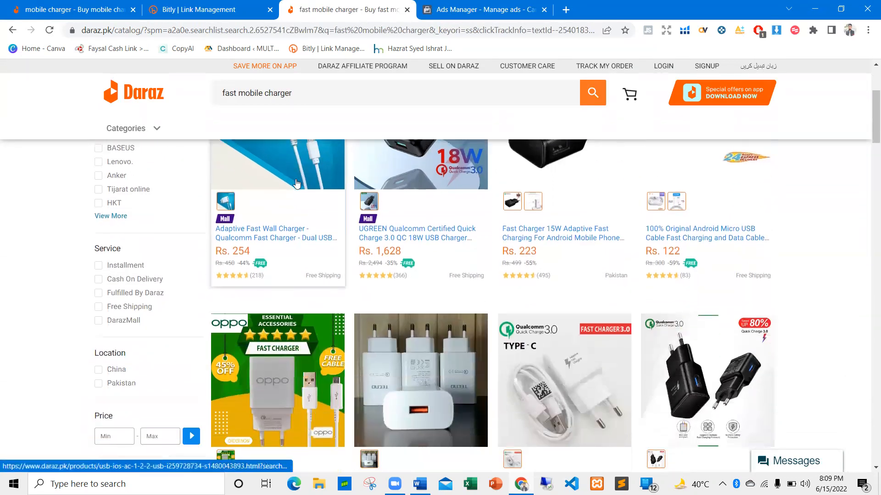
pyautogui.scroll(3, 349, 247)
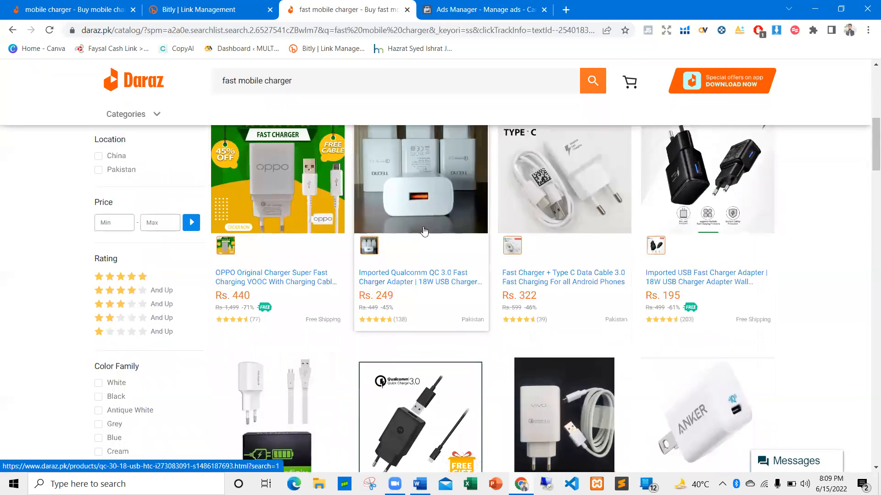
pyautogui.scroll(1, 294, 247)
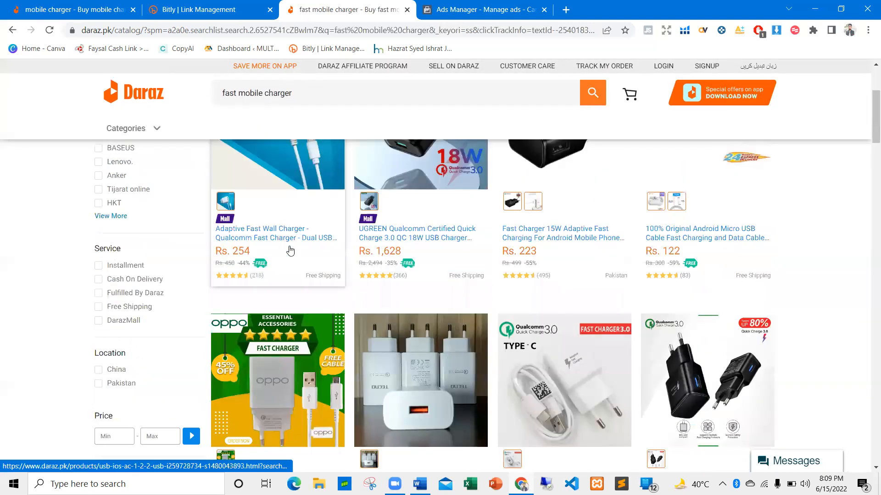
pyautogui.scroll(2, 292, 239)
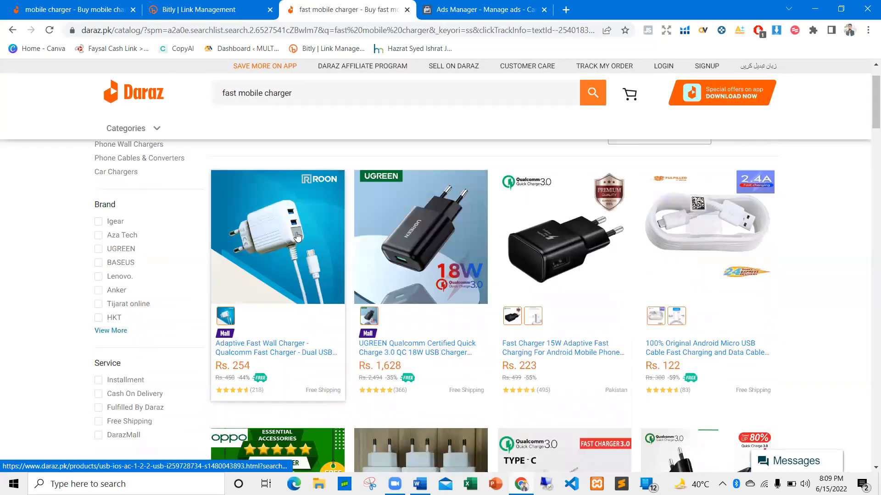
pyautogui.scroll(-1, 282, 233)
pyautogui.scroll(-3, 281, 232)
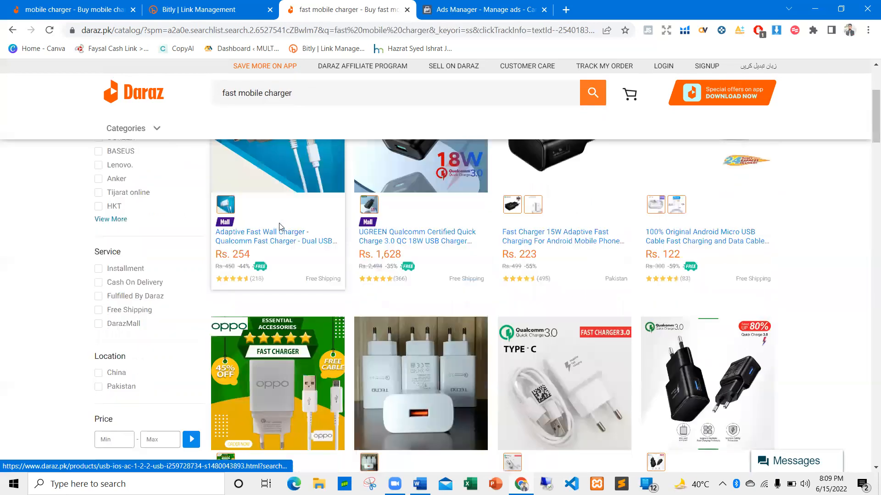
pyautogui.scroll(2, 303, 208)
pyautogui.scroll(1, 292, 207)
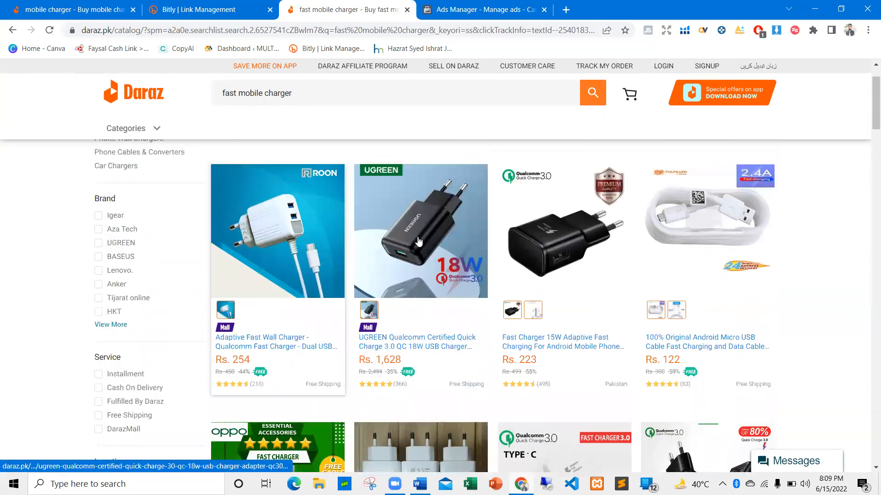
pyautogui.scroll(-5, 395, 249)
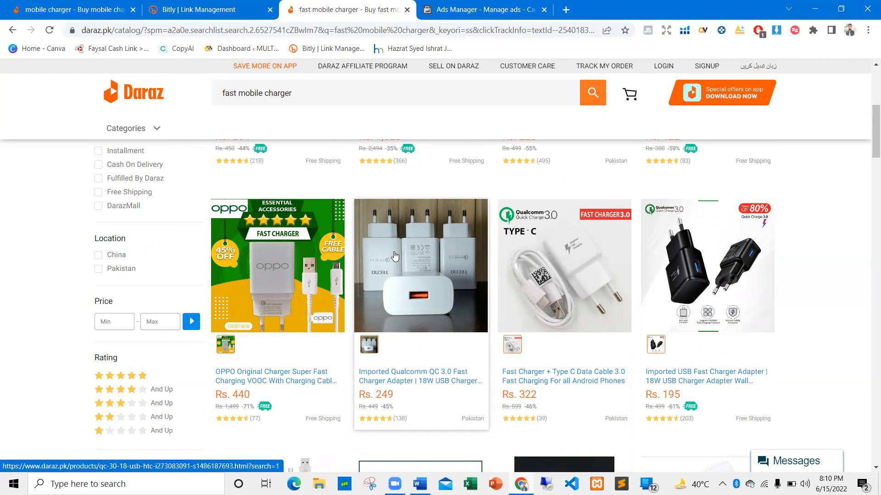
pyautogui.scroll(-1, 395, 265)
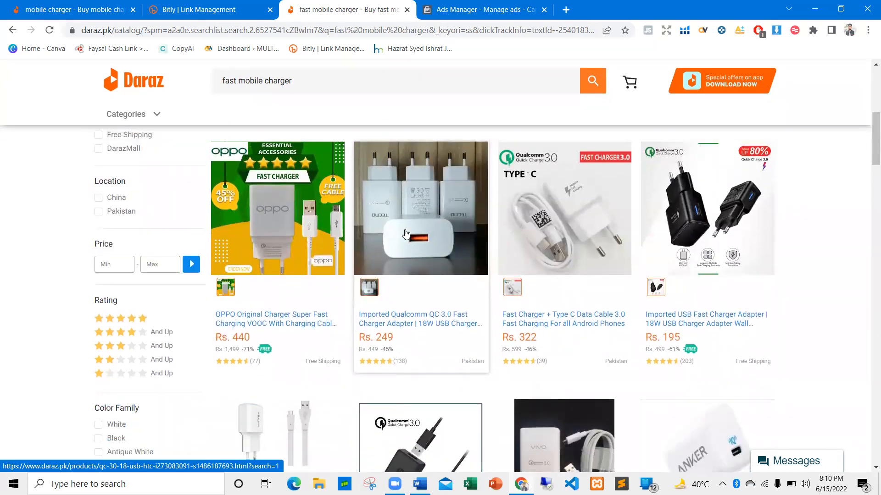
pyautogui.scroll(1, 411, 252)
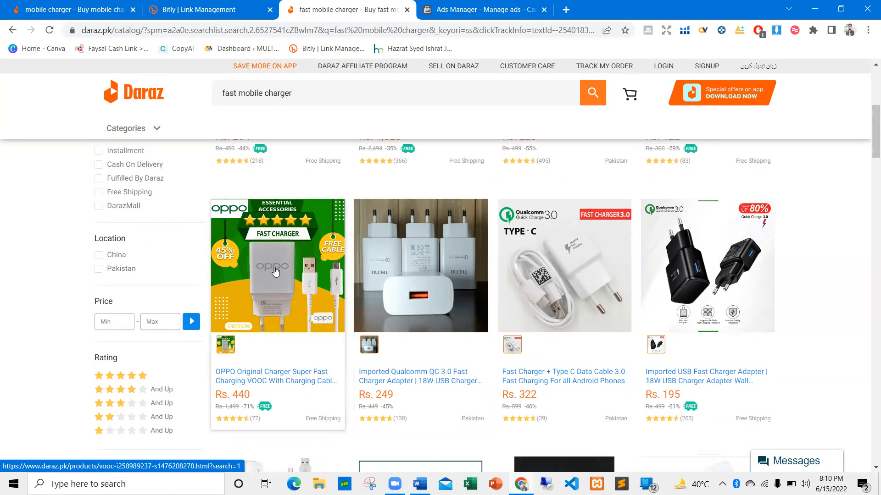
pyautogui.scroll(-3, 276, 272)
pyautogui.scroll(-5, 279, 271)
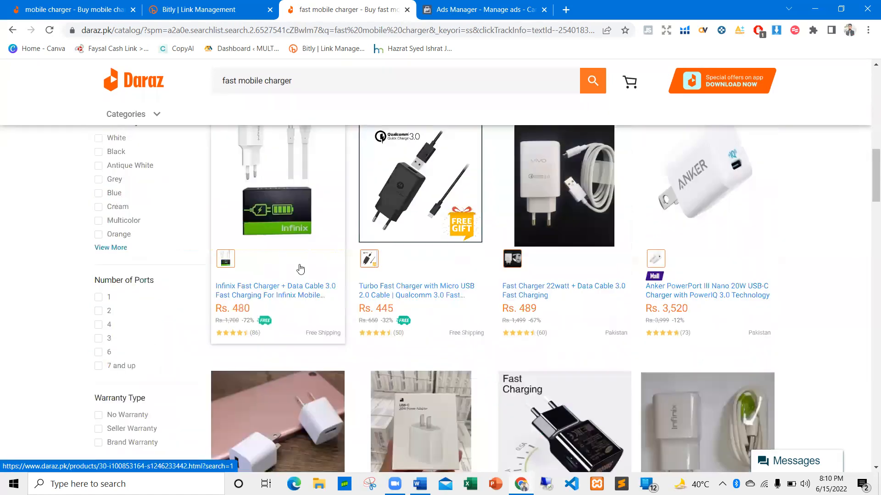
pyautogui.scroll(-6, 326, 268)
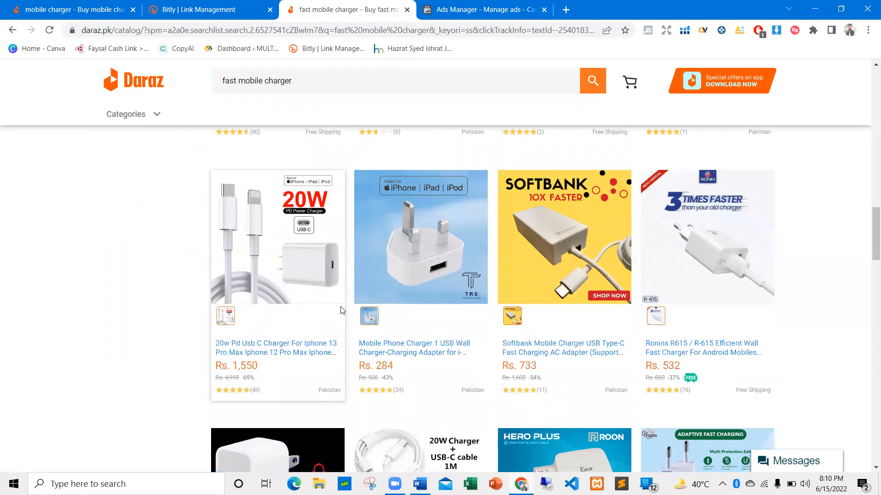
# Compare the product images of the Impedance, e-Zone, Roon, AzaTech, 4 USB and Airox charger listings in the search results
pyautogui.scroll(-3, 565, 305)
pyautogui.scroll(-1, 491, 320)
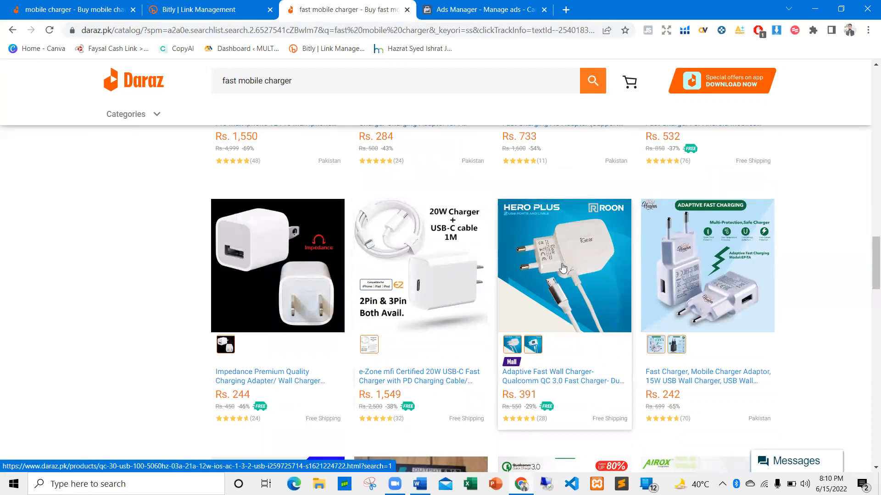
pyautogui.scroll(-3, 549, 260)
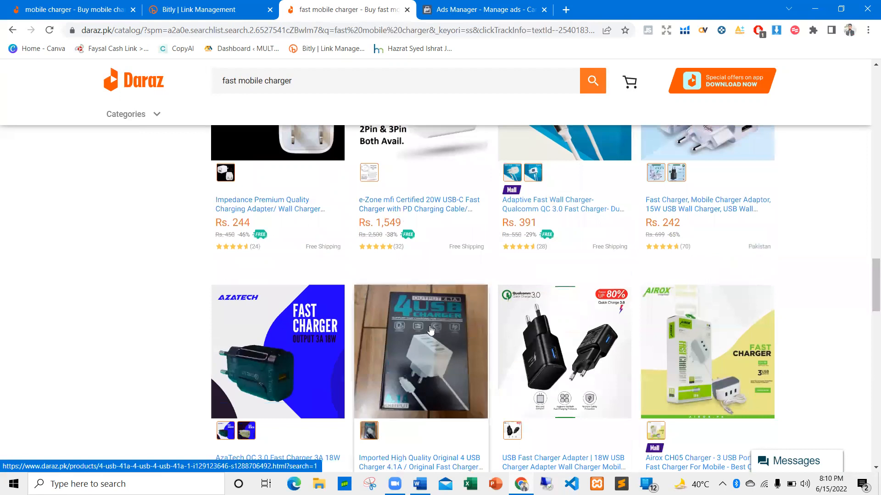
pyautogui.scroll(-1, 416, 344)
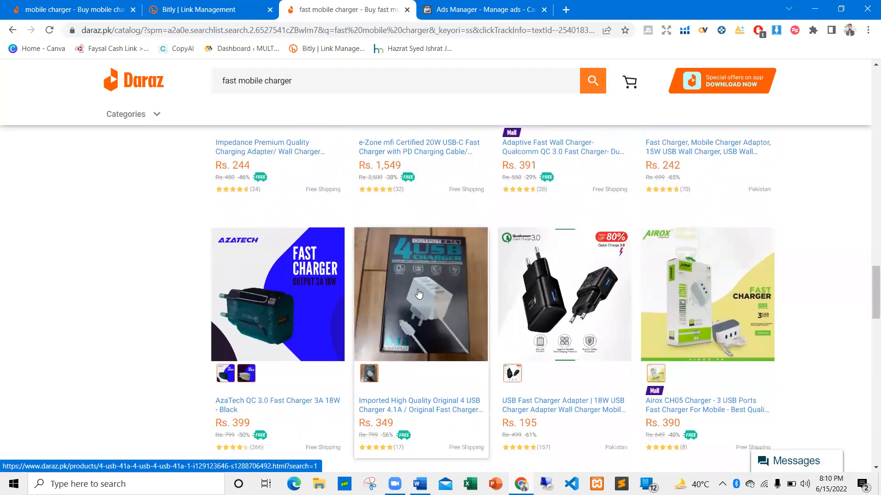
pyautogui.scroll(3, 482, 293)
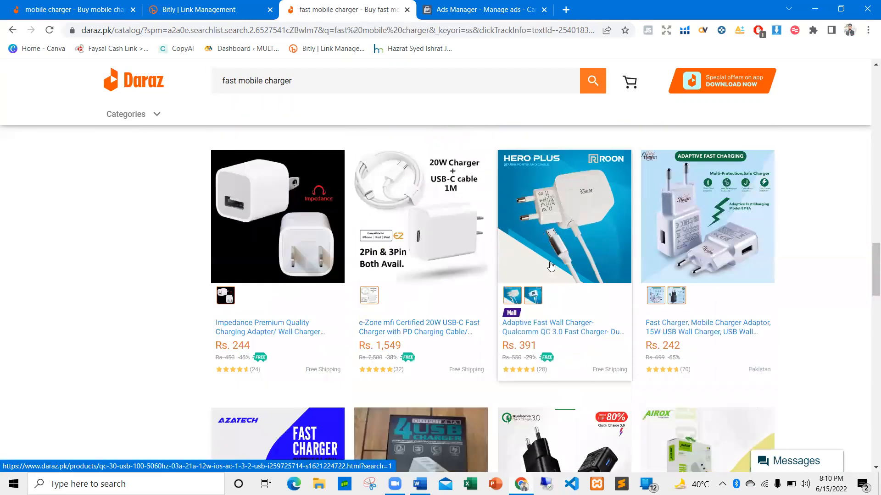
pyautogui.scroll(1, 546, 238)
pyautogui.scroll(-2, 551, 241)
pyautogui.scroll(1, 561, 243)
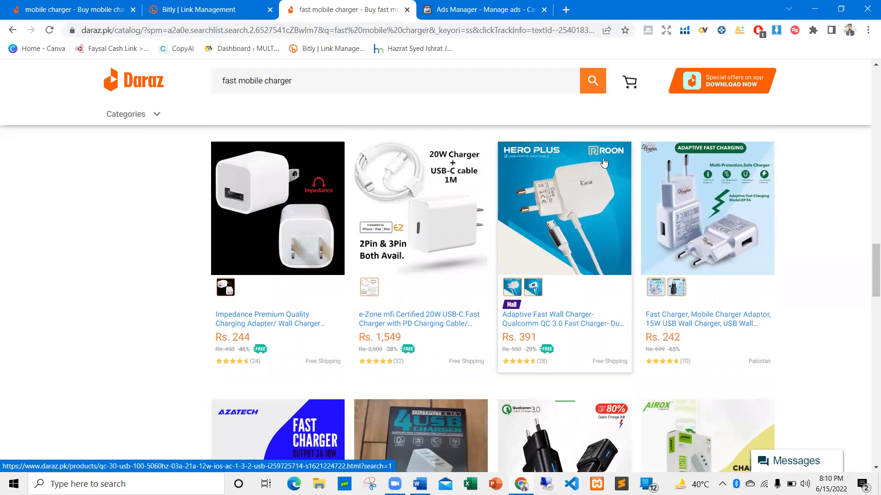
pyautogui.scroll(-1, 591, 206)
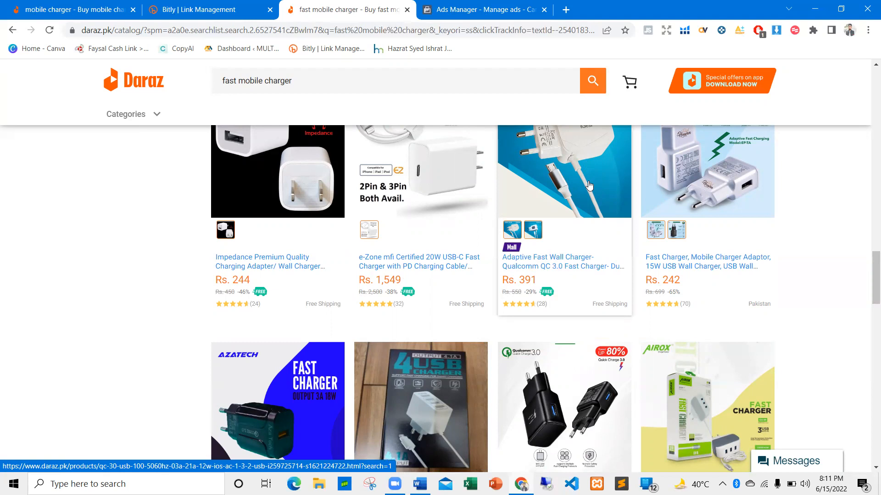
pyautogui.scroll(-2, 590, 185)
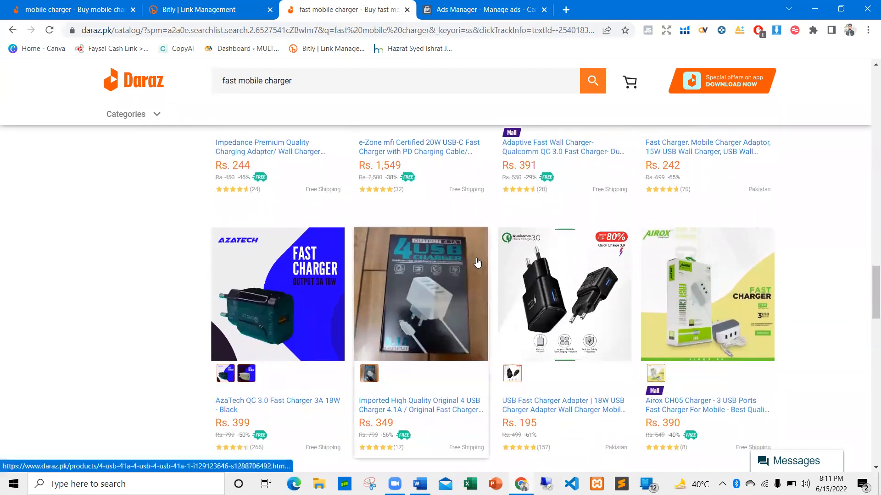
# Compare the title, price and ratings of the Roon Adaptive Fast Wall Charger with those of the Imported High Quality Original 4 USB Charger
pyautogui.scroll(-2, 415, 236)
pyautogui.scroll(2, 413, 233)
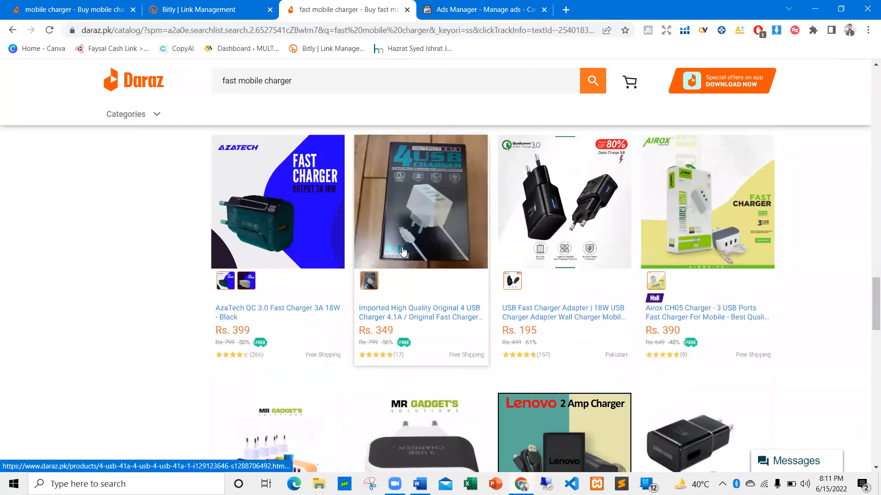
pyautogui.scroll(2, 400, 310)
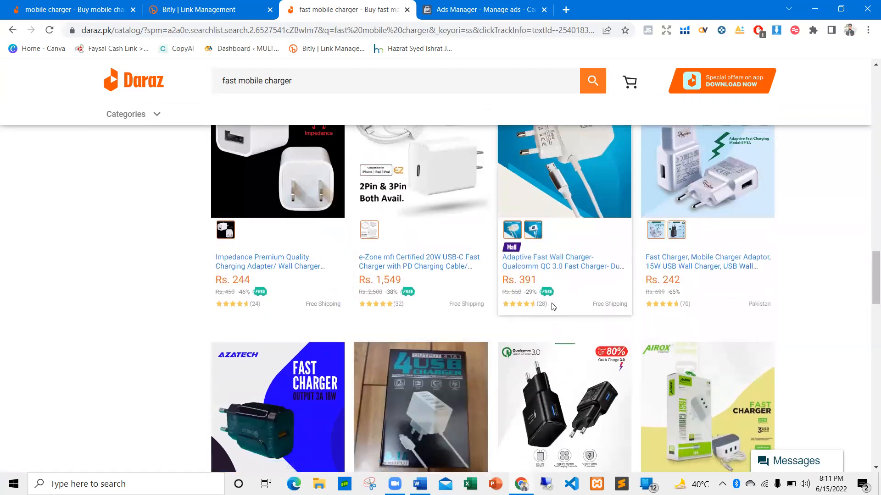
pyautogui.scroll(1, 541, 303)
pyautogui.scroll(-3, 534, 265)
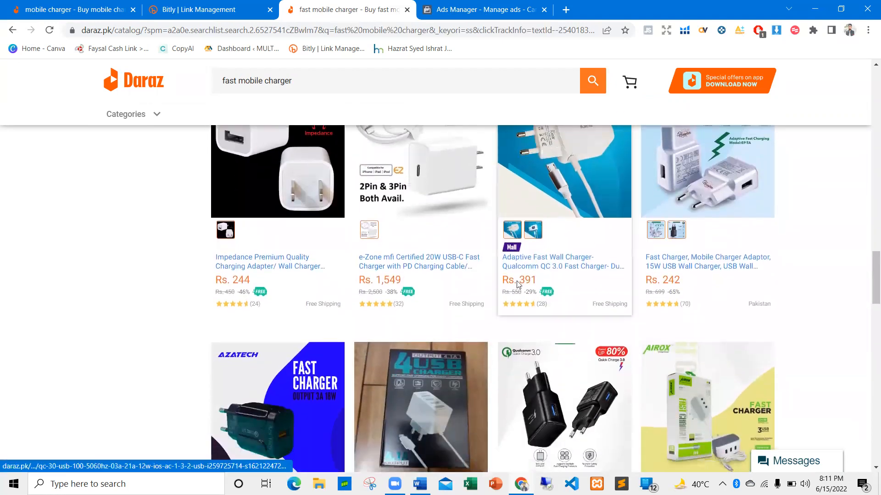
pyautogui.scroll(1, 531, 285)
pyautogui.scroll(2, 531, 284)
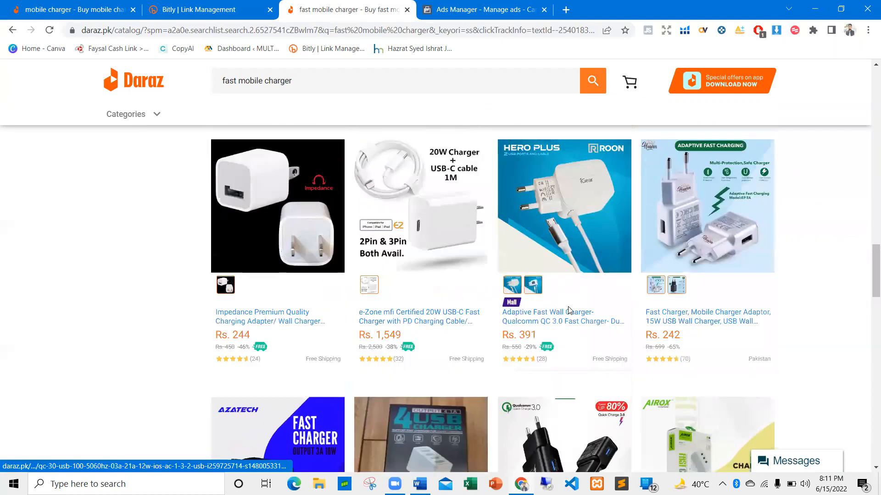
pyautogui.scroll(-5, 542, 361)
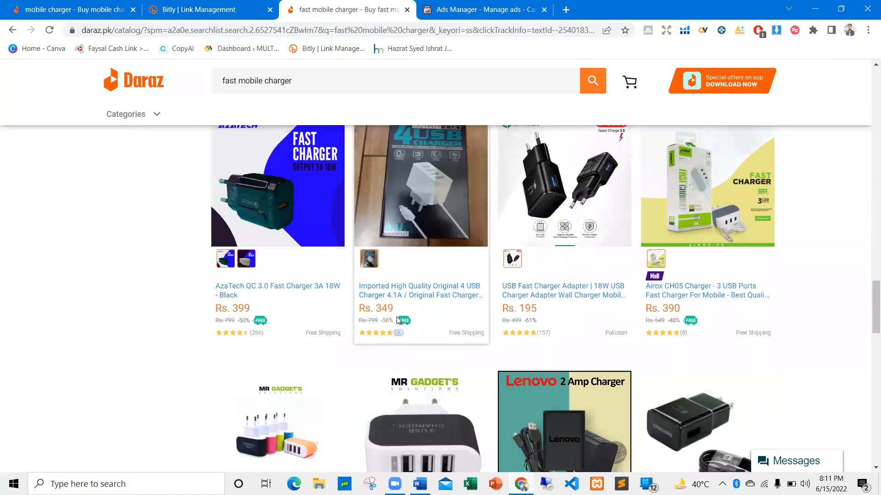
pyautogui.scroll(1, 410, 325)
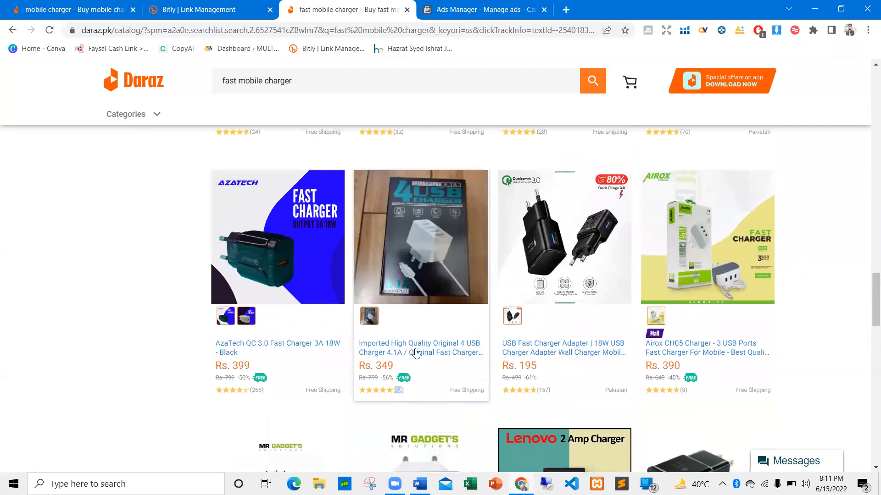
# Open the Imported High Quality Original 4 USB Charger listing and return to the "fast mobile charger" search results
pyautogui.scroll(1, 419, 358)
pyautogui.click(468, 298)
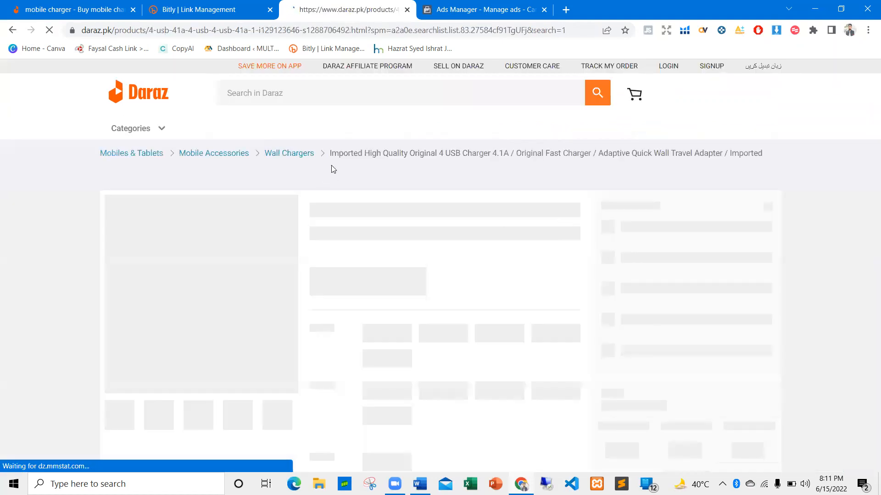
pyautogui.click(12, 31)
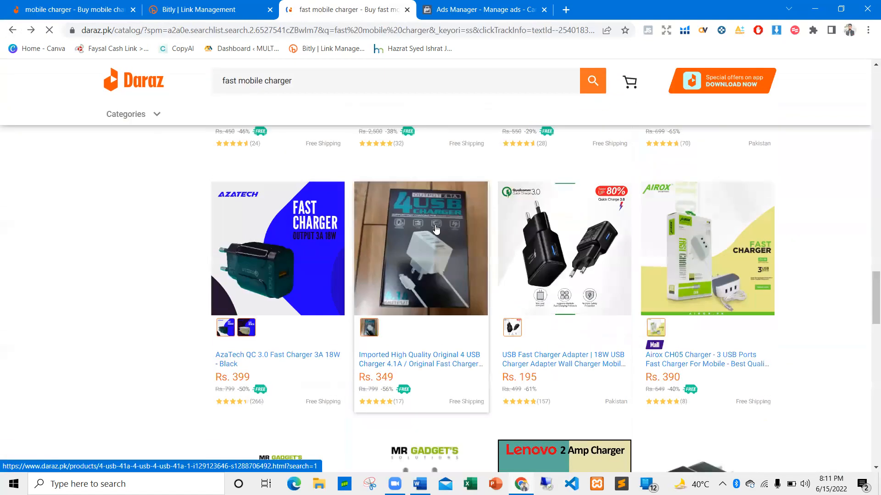
# Contrast the 4 USB charger's photo with the Roon Adaptive Fast Wall Charger's designed image, briefly highlighting the Roon listing's price
pyautogui.scroll(1, 429, 248)
pyautogui.scroll(1, 415, 270)
pyautogui.scroll(2, 415, 269)
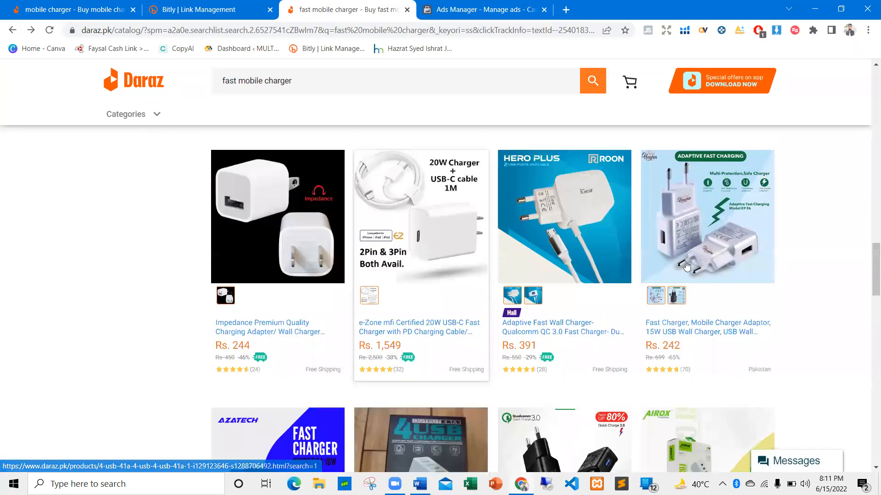
pyautogui.scroll(-2, 421, 349)
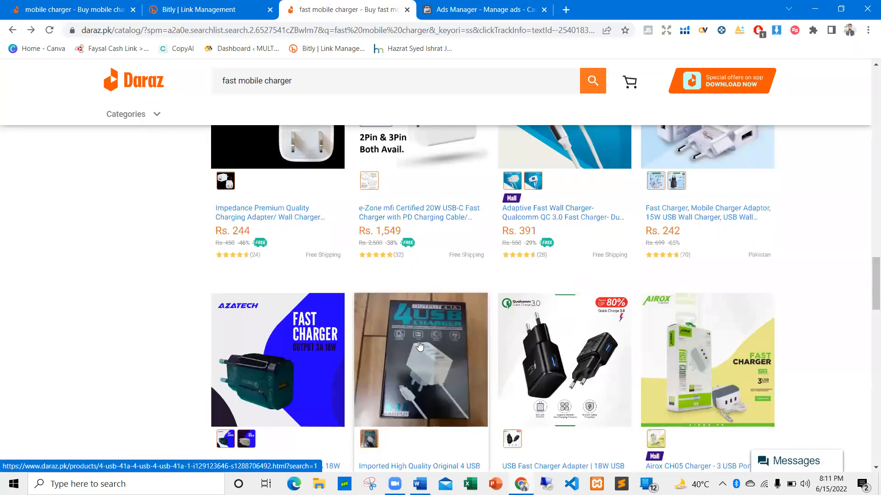
pyautogui.scroll(1, 528, 261)
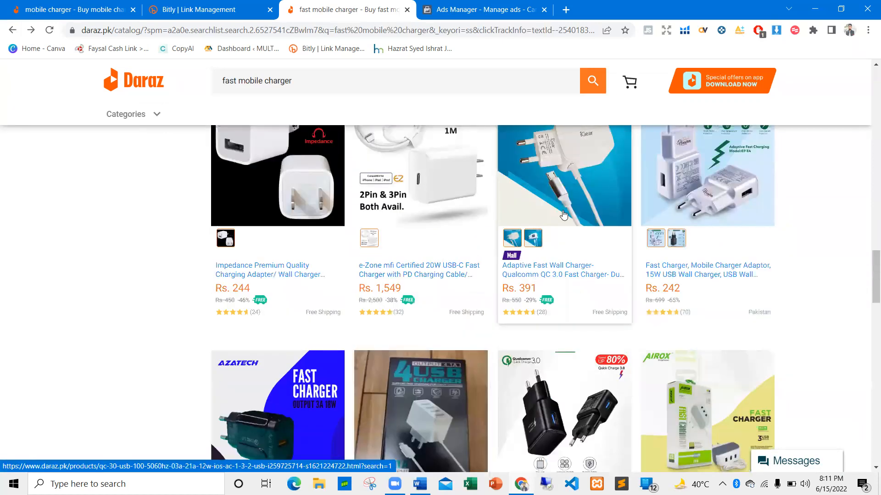
pyautogui.moveTo(536, 289); pyautogui.dragTo(525, 288)
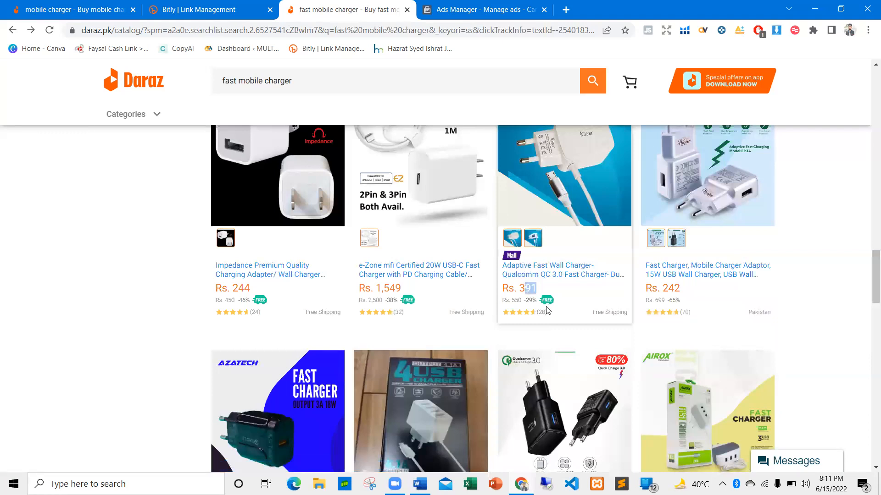
pyautogui.click(551, 309)
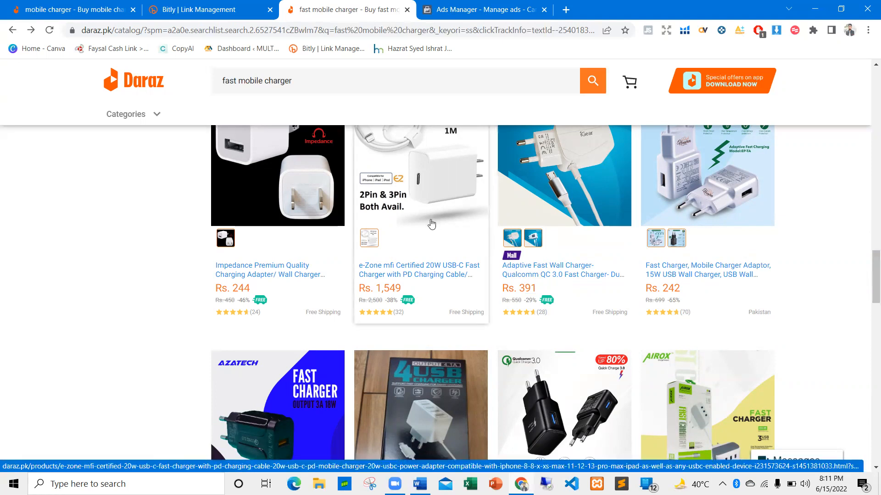
pyautogui.scroll(2, 505, 222)
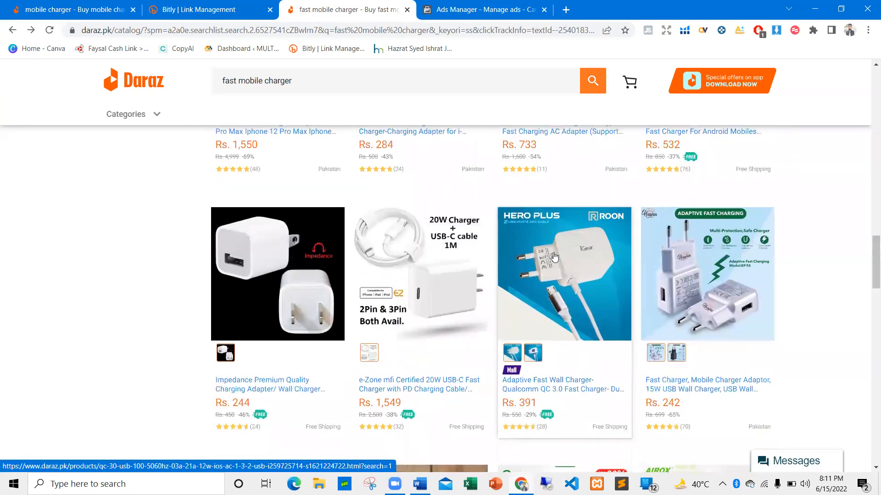
pyautogui.scroll(-1, 553, 257)
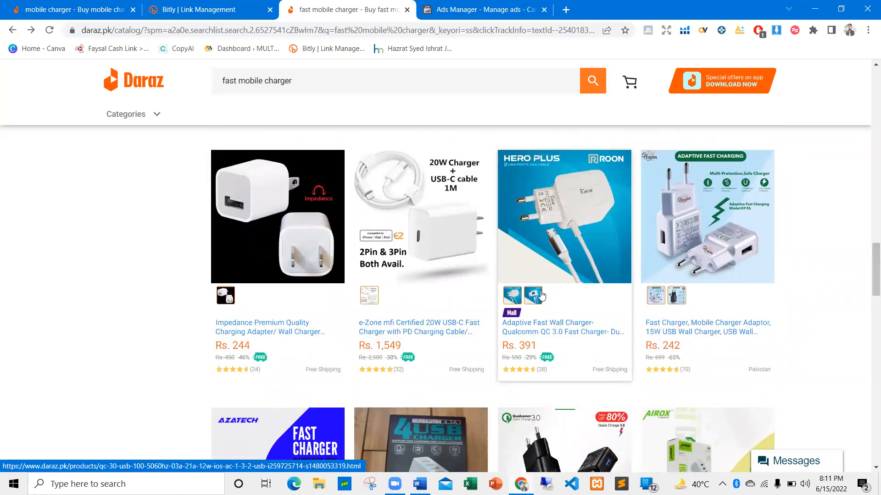
pyautogui.scroll(-1, 550, 301)
pyautogui.scroll(-2, 565, 206)
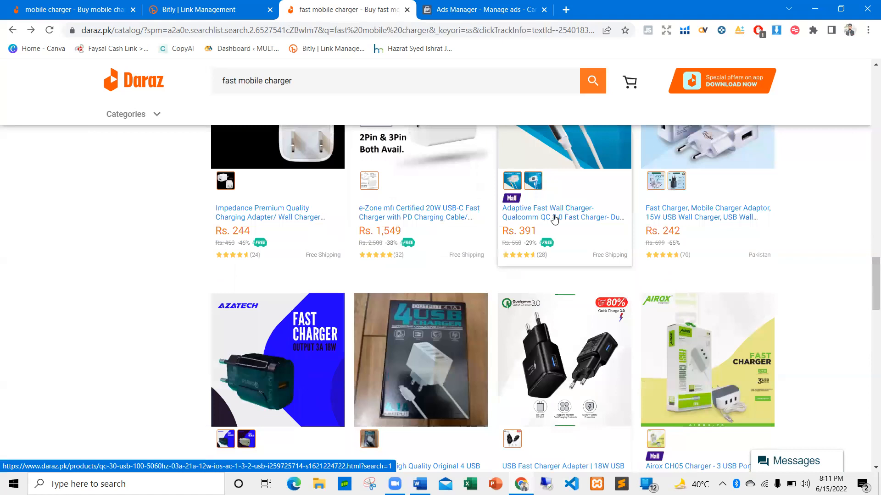
# Switch to the New Ranking document in Word to review the "External Traffic FB Ads" bullet, and return to Chrome
pyautogui.hotkey('alt', 'Tab')
pyautogui.click(483, 276)
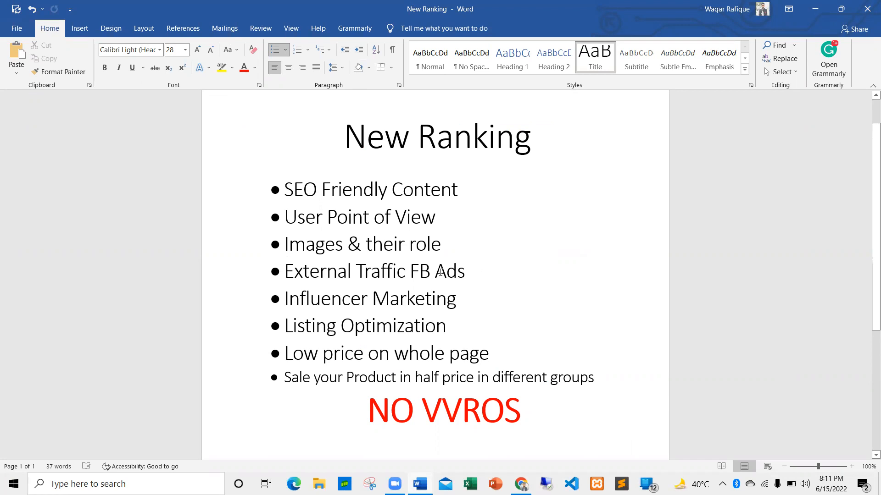
pyautogui.hotkey('alt', 'Tab')
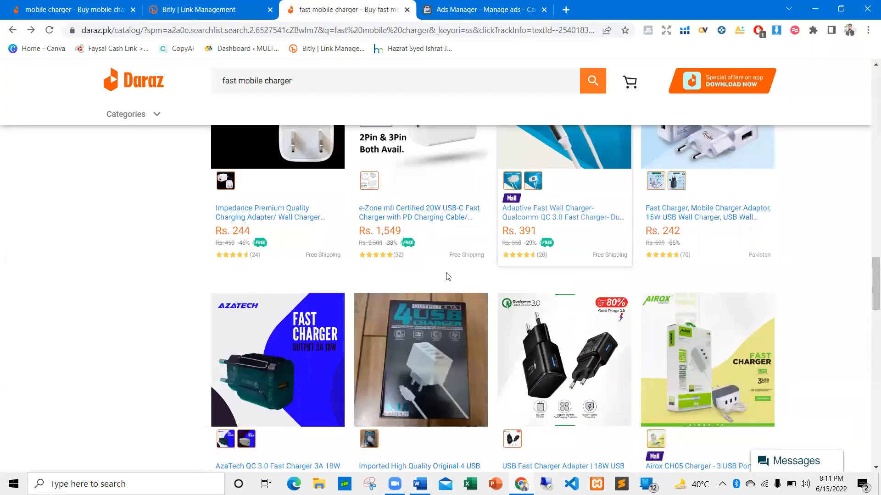
# Go to Facebook Ads Manager, dismiss the detailed targeting notice, and create a new campaign with the Traffic objective
pyautogui.click(499, 4)
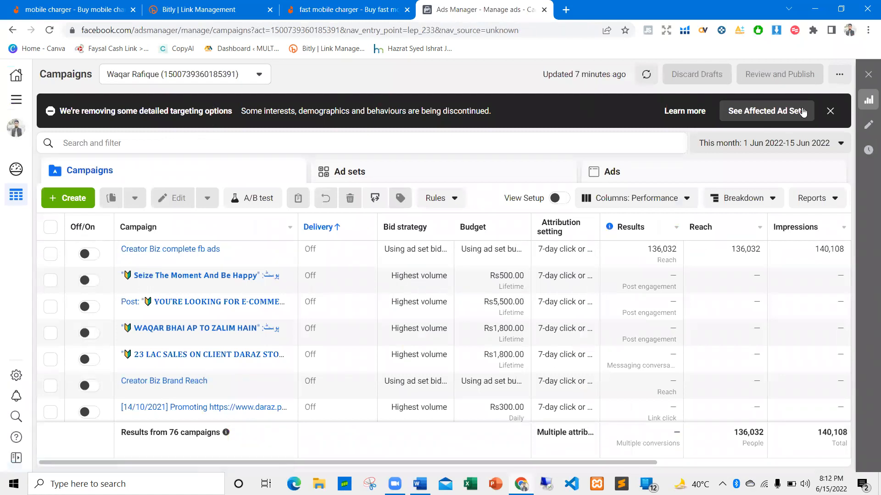
pyautogui.click(830, 111)
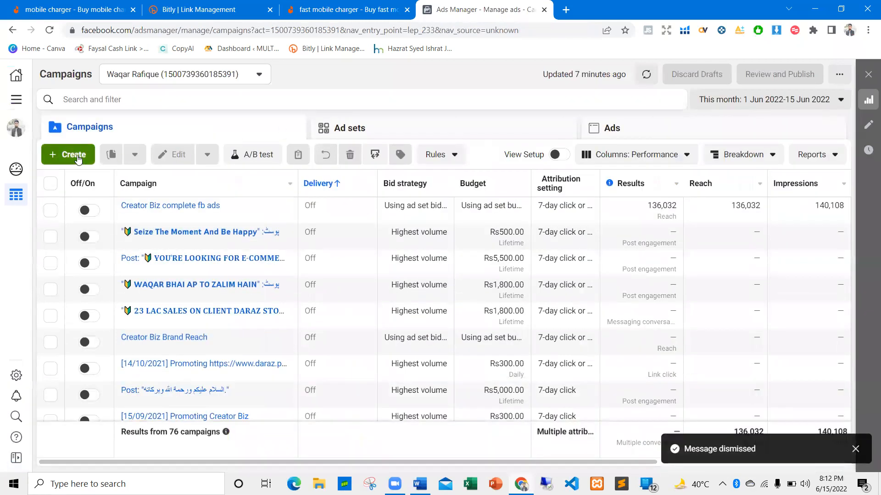
pyautogui.click(77, 156)
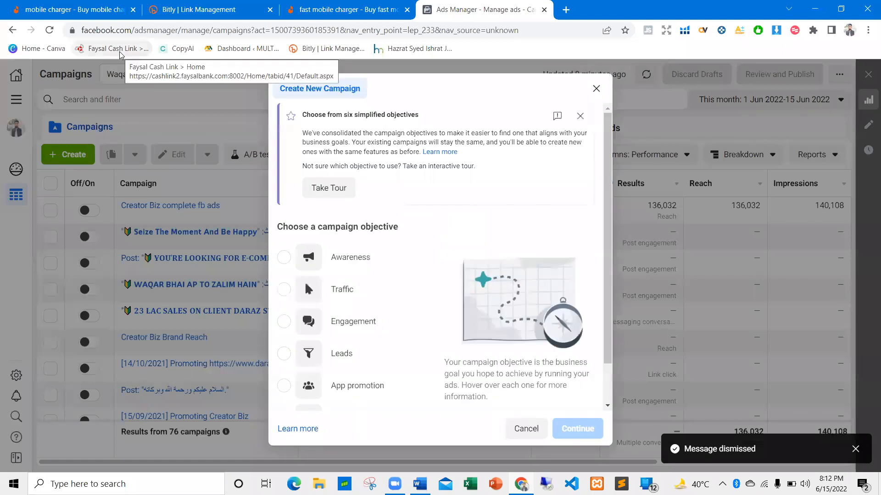
pyautogui.scroll(-1, 304, 232)
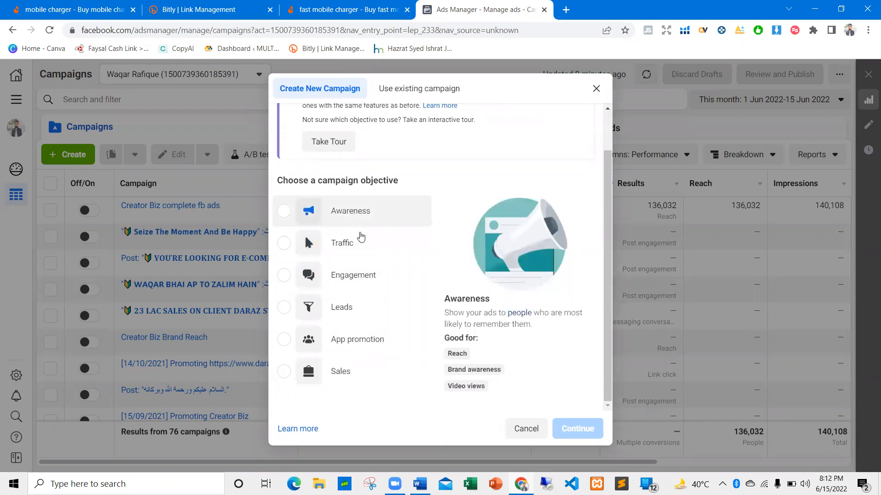
pyautogui.click(336, 232)
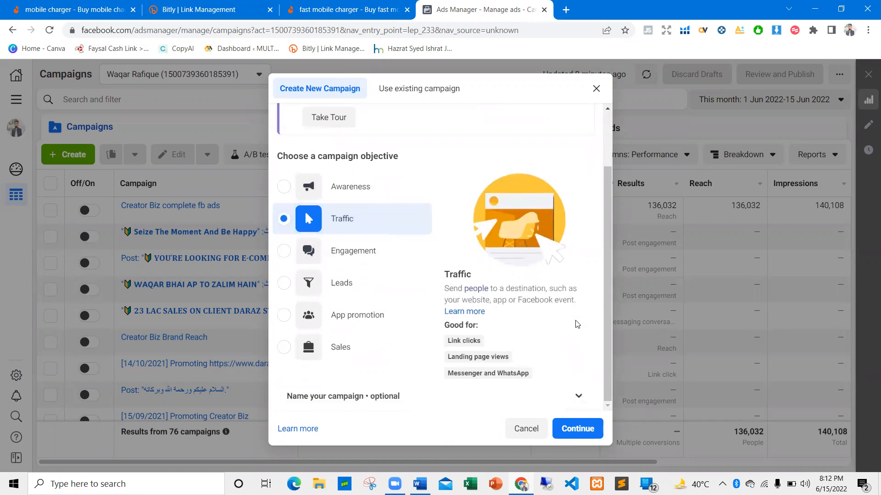
pyautogui.click(576, 428)
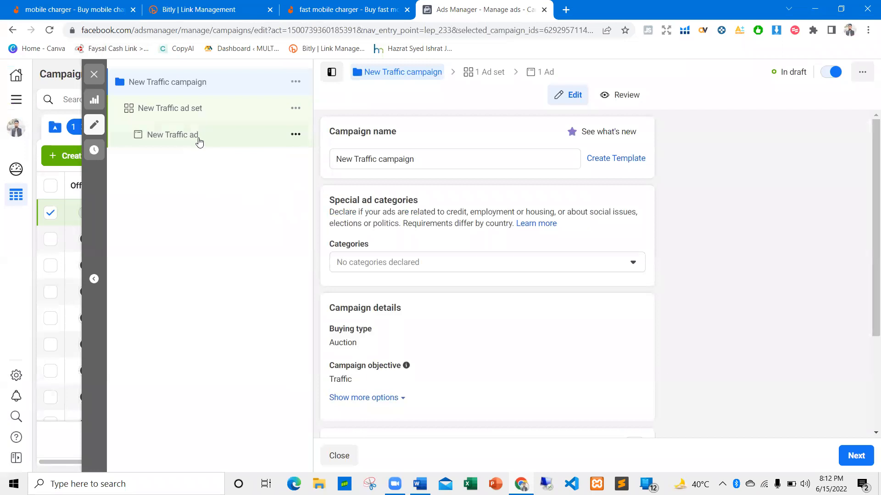
# Rename the campaign as "New Traffic campaign for fb ads" and review its remaining settings
pyautogui.moveTo(342, 159); pyautogui.dragTo(348, 159)
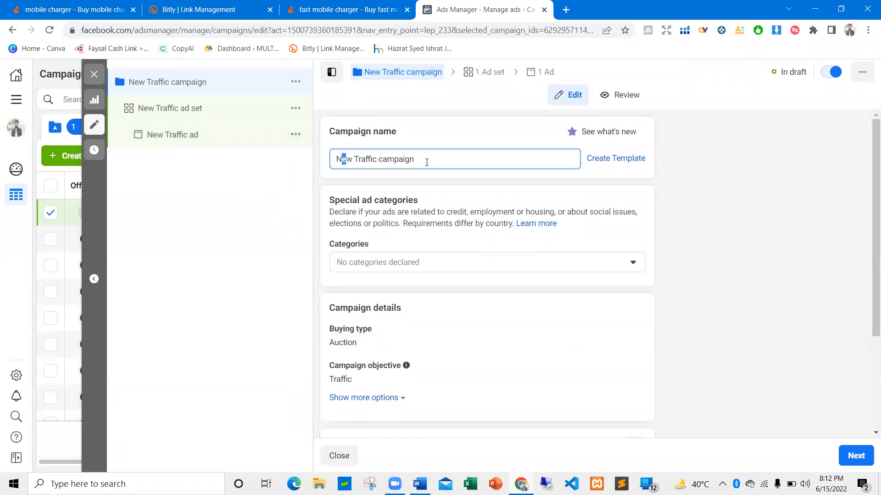
pyautogui.write('fro fr')
pyautogui.scroll(-4, 487, 276)
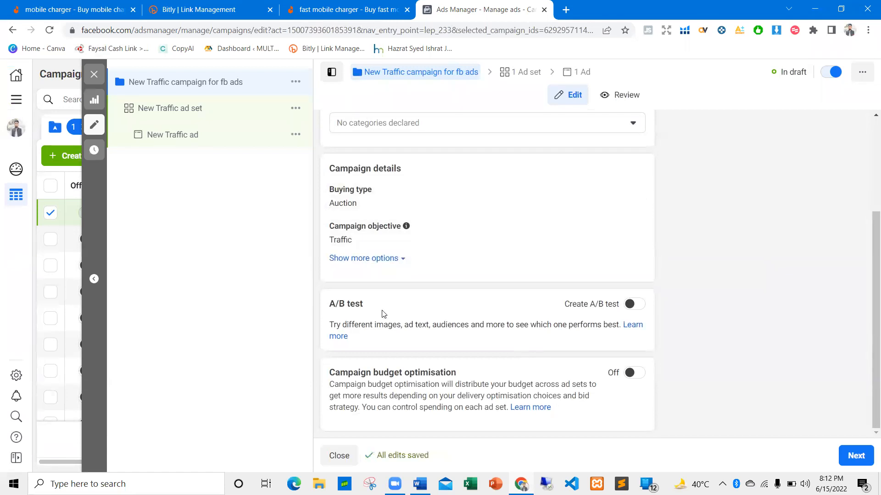
# Continue to the ad set settings and rename the ad set as "New Traffic ad set mobile"
pyautogui.click(856, 456)
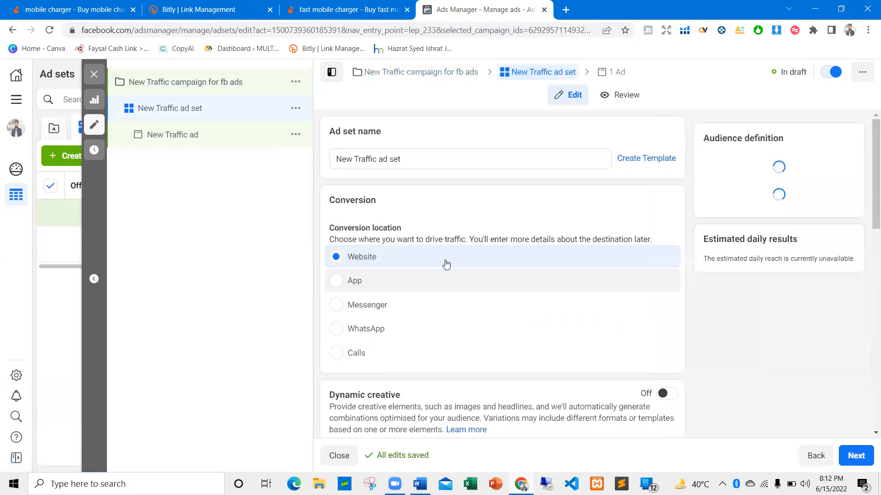
pyautogui.click(338, 158)
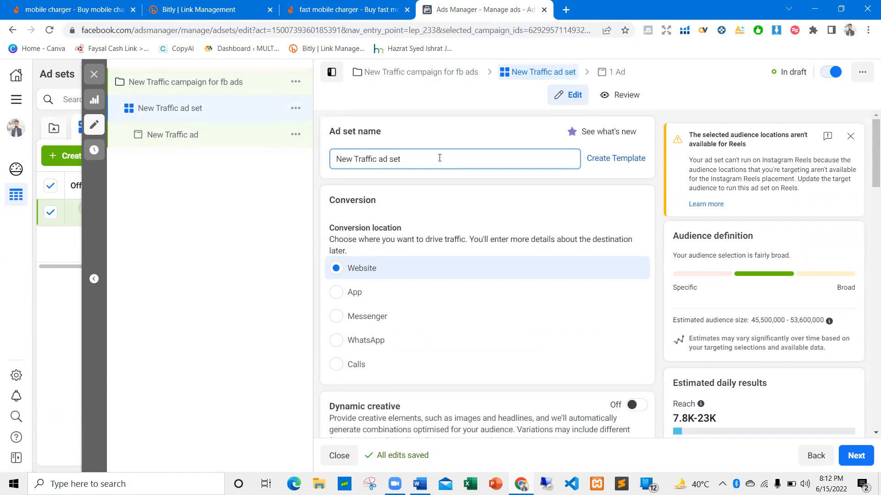
pyautogui.click(546, 159)
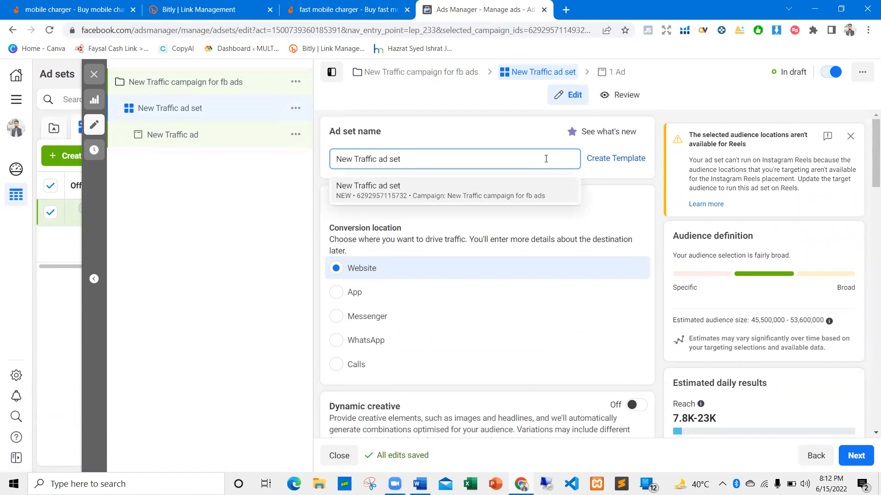
pyautogui.write('mobile')
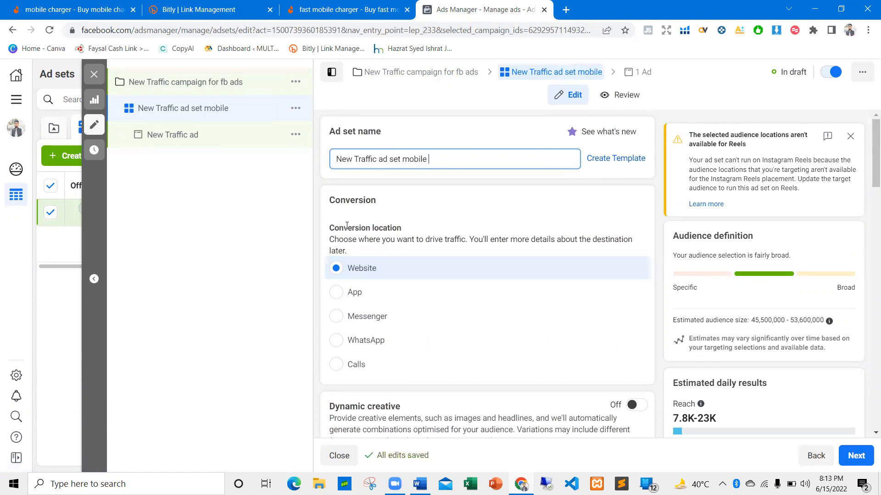
# Review the conversion location choices and the optimisation options for ad delivery, leaving Link clicks selected
pyautogui.moveTo(339, 228); pyautogui.dragTo(408, 232)
pyautogui.click(362, 259)
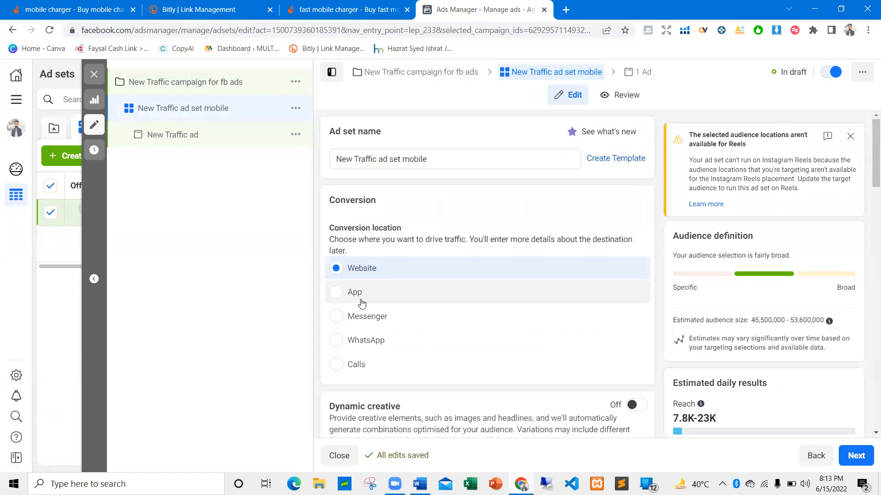
pyautogui.scroll(-1, 362, 334)
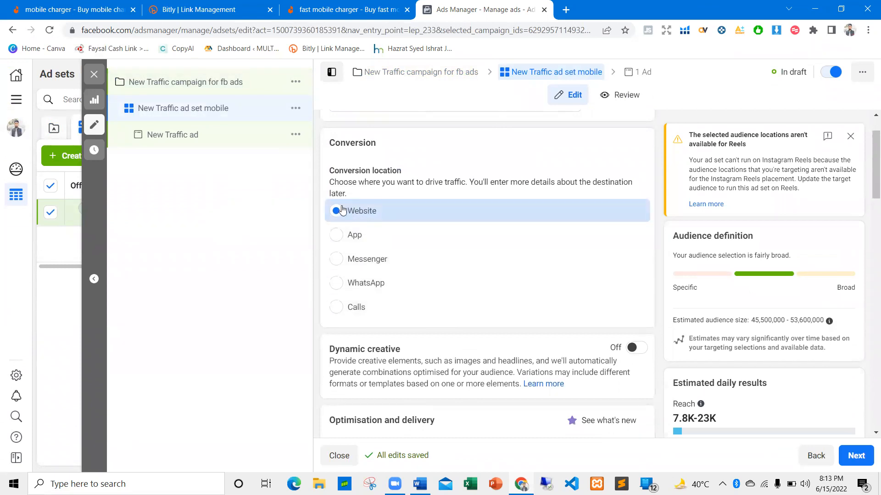
pyautogui.scroll(-3, 349, 306)
pyautogui.scroll(-1, 348, 307)
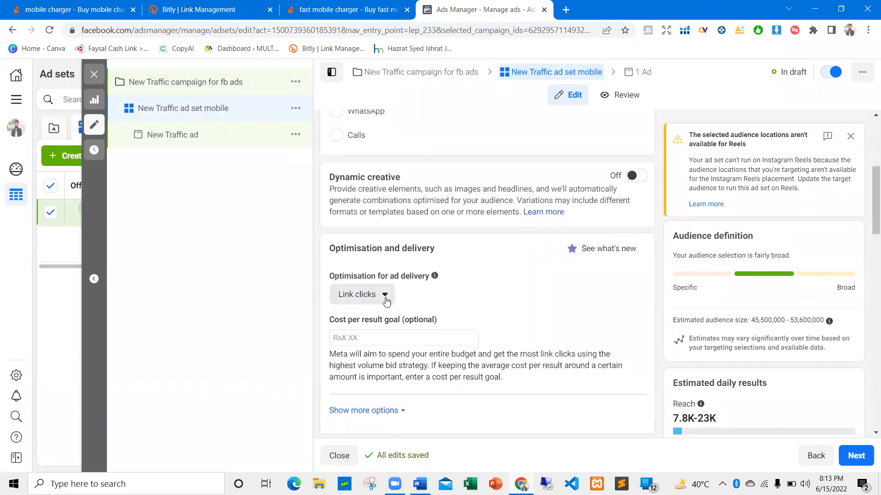
pyautogui.click(389, 301)
pyautogui.scroll(-1, 384, 304)
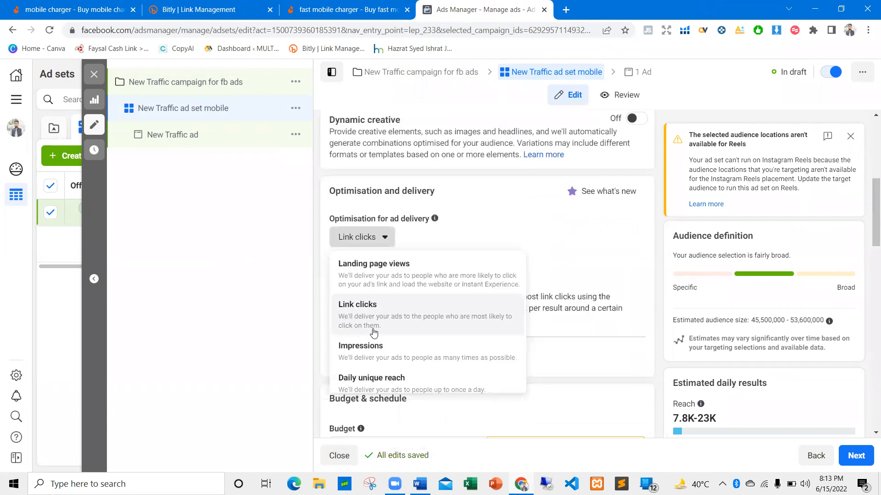
pyautogui.click(457, 251)
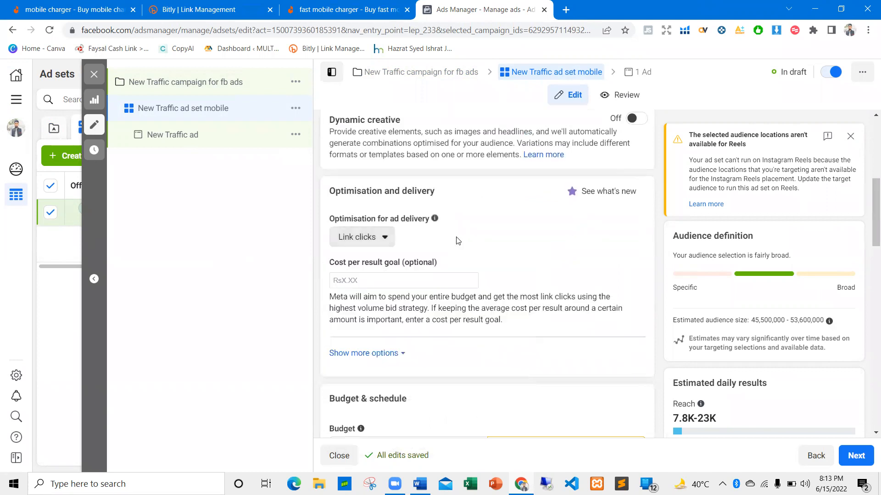
pyautogui.scroll(-3, 371, 224)
pyautogui.scroll(9, 379, 225)
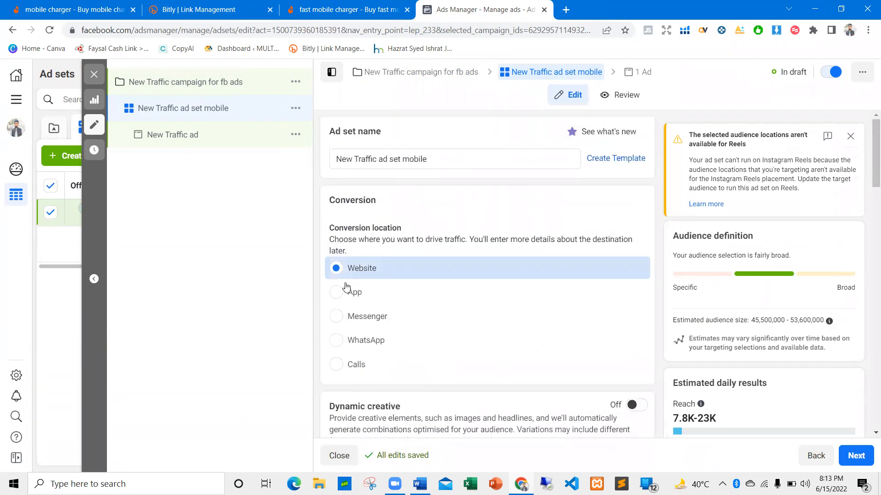
# Switch the conversion location to App and back to Website, and reveal the additional optimisation and delivery options
pyautogui.click(341, 284)
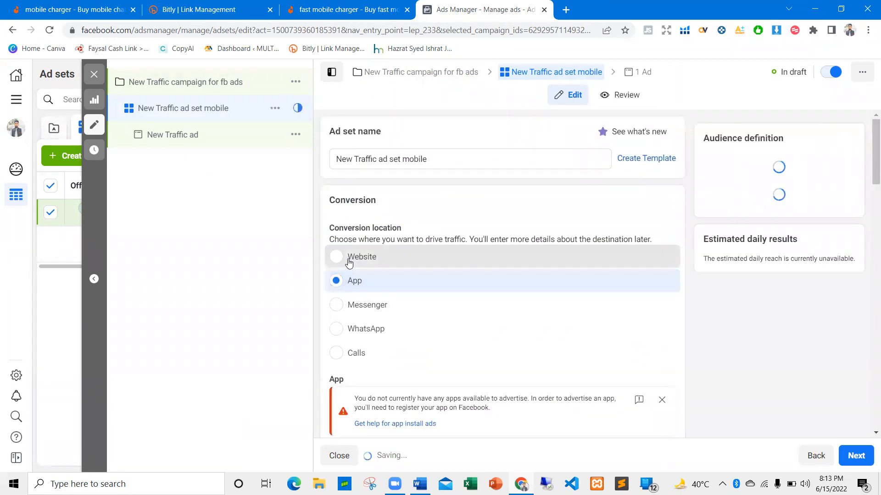
pyautogui.click(347, 258)
pyautogui.scroll(-3, 366, 275)
pyautogui.scroll(-5, 465, 260)
pyautogui.click(381, 243)
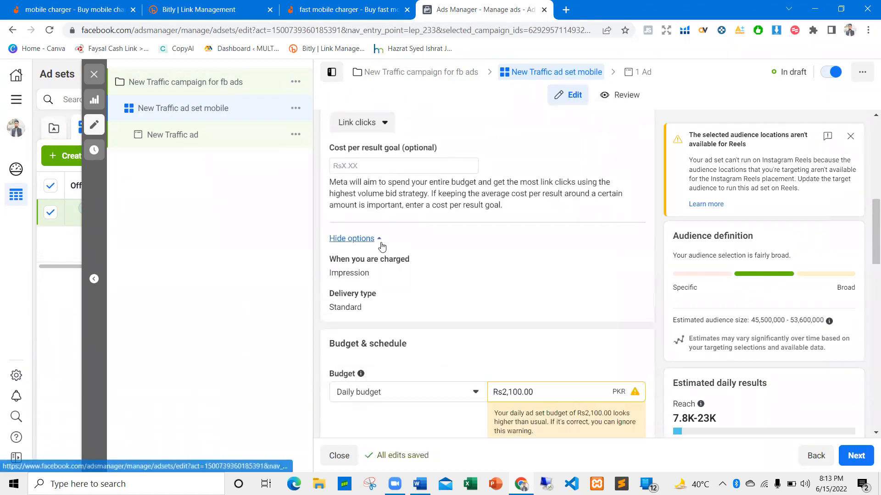
# Review the budget and schedule section and set the ad set's daily budget to Rs200
pyautogui.scroll(-5, 450, 213)
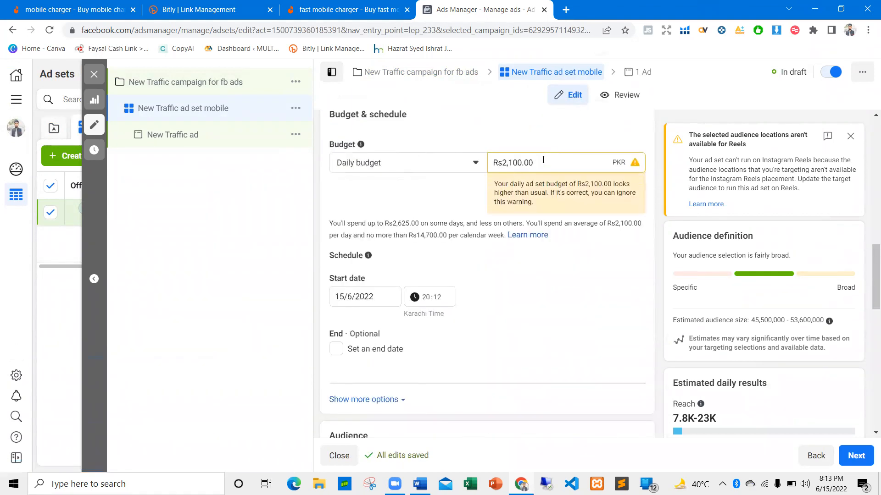
pyautogui.scroll(-5, 395, 243)
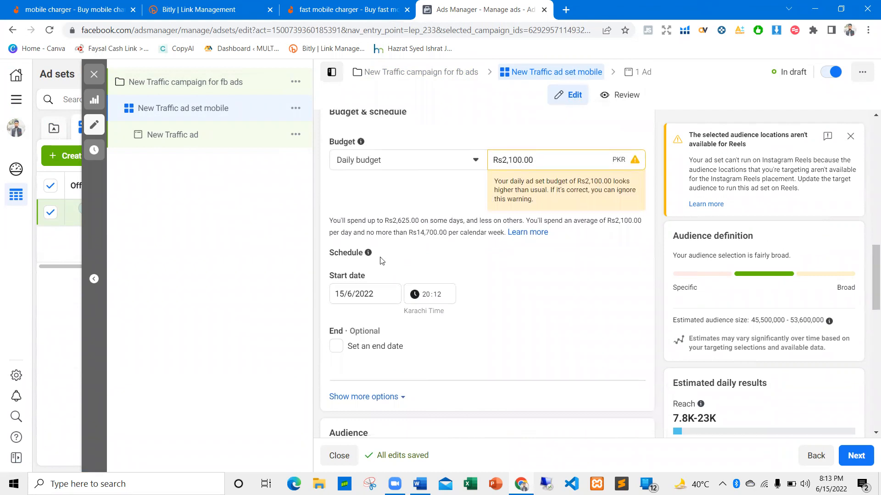
pyautogui.scroll(5, 359, 252)
pyautogui.scroll(2, 358, 253)
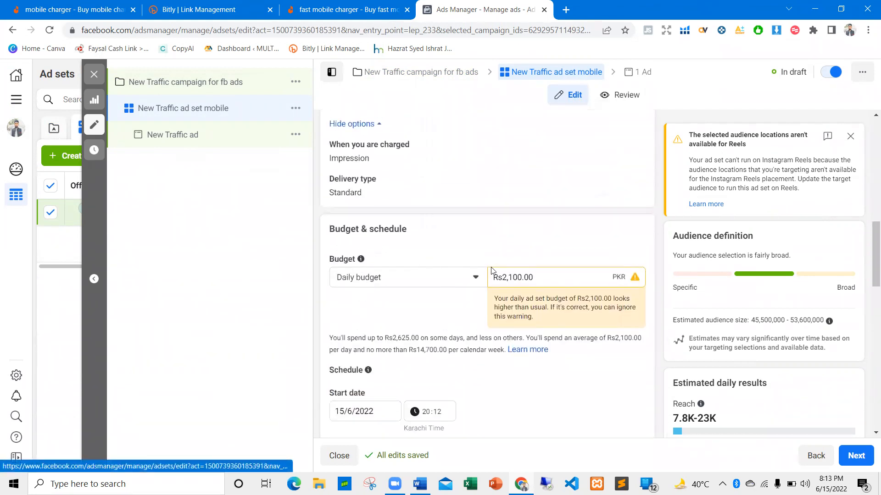
pyautogui.hotkey('ctrl', 'a')
pyautogui.press('BackSpace')
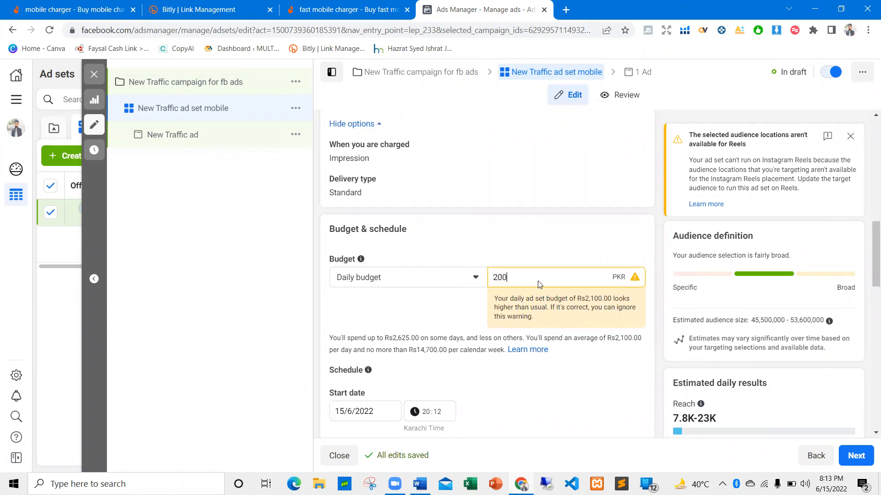
pyautogui.click(546, 249)
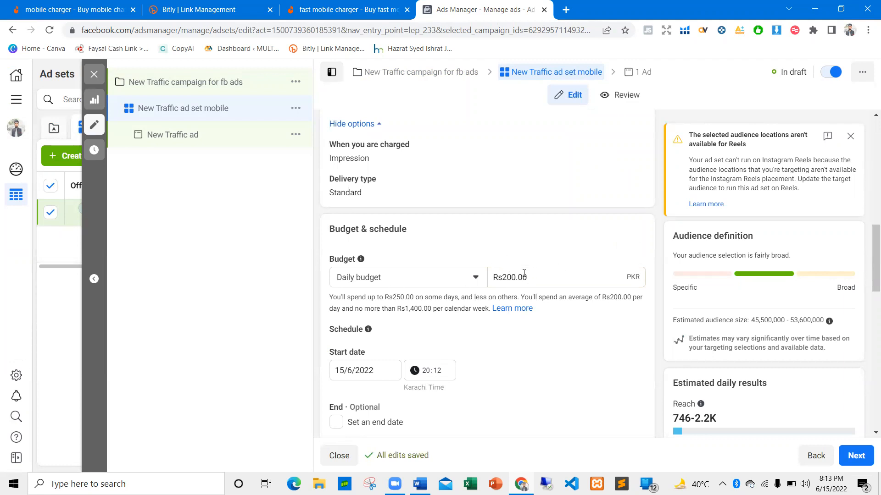
# Enable an end date for the ad set's schedule and set it to 25/6/2022
pyautogui.scroll(-1, 473, 270)
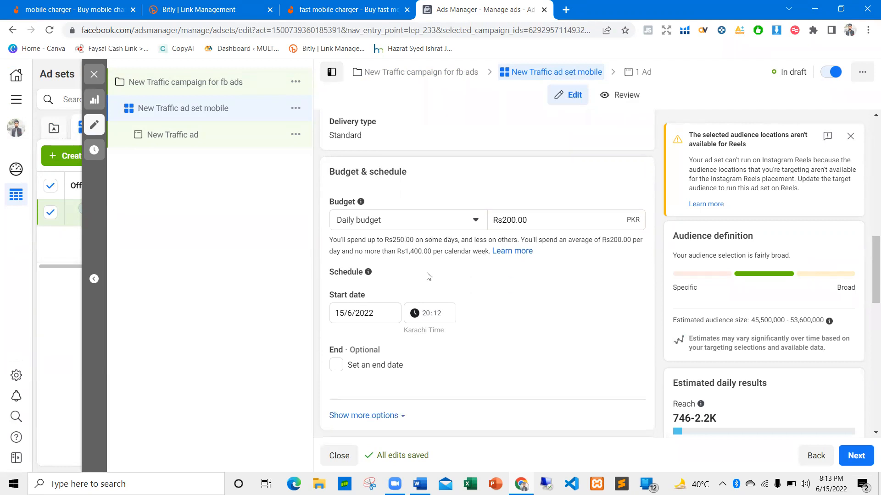
pyautogui.scroll(-1, 422, 282)
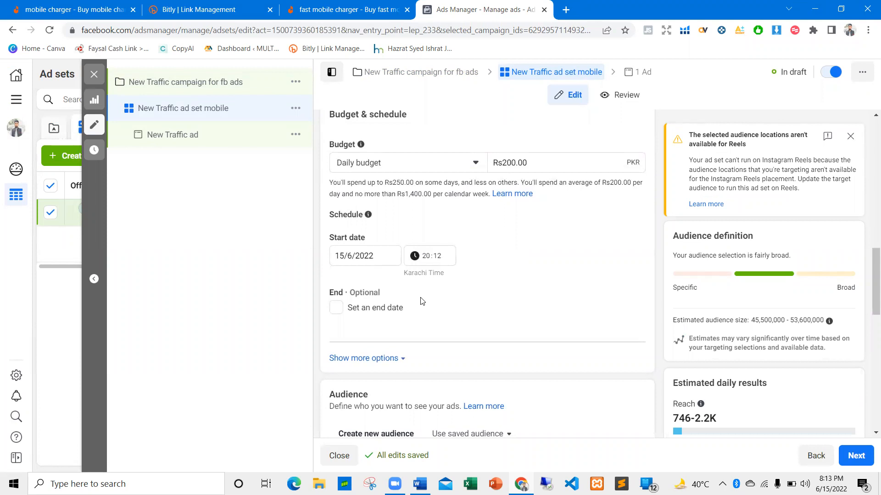
pyautogui.scroll(-1, 396, 287)
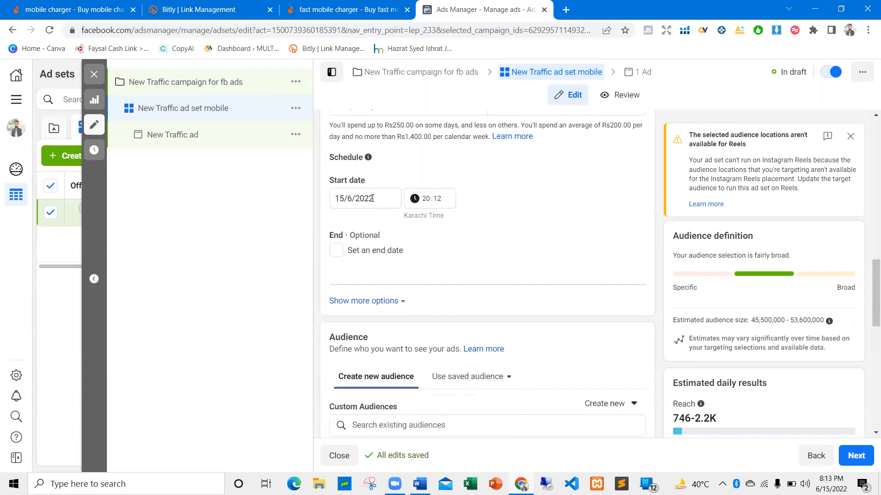
pyautogui.click(335, 251)
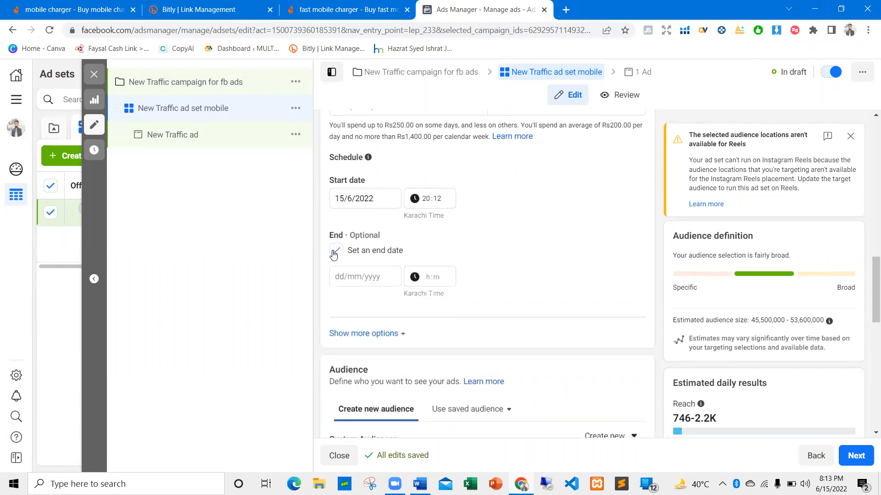
pyautogui.click(336, 250)
pyautogui.click(361, 278)
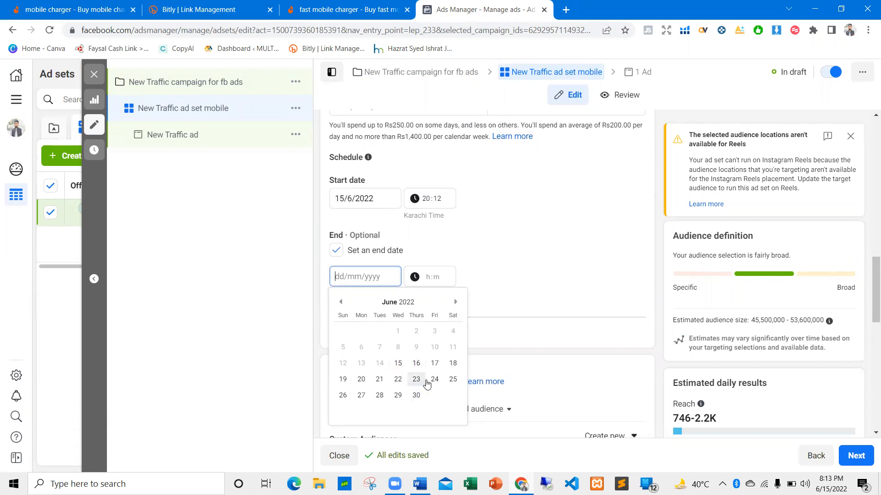
pyautogui.click(452, 380)
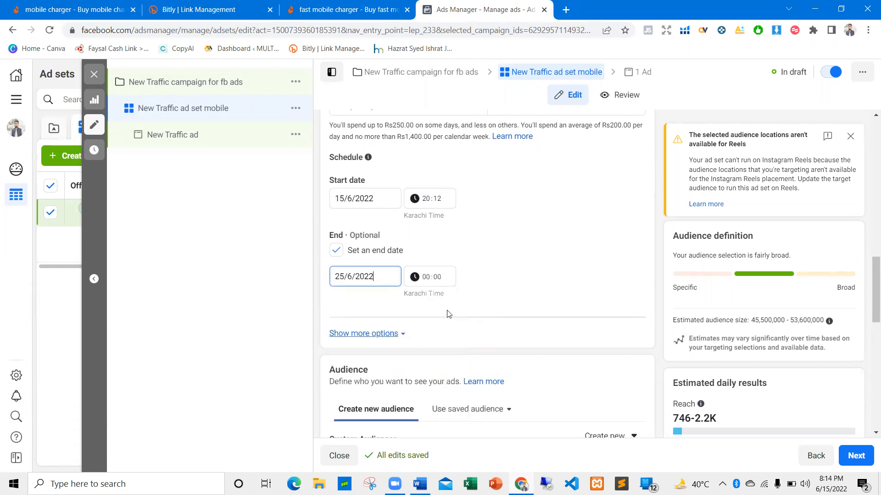
# Reveal the ad scheduling option and examine the custom audience and default targeting settings
pyautogui.scroll(-3, 458, 291)
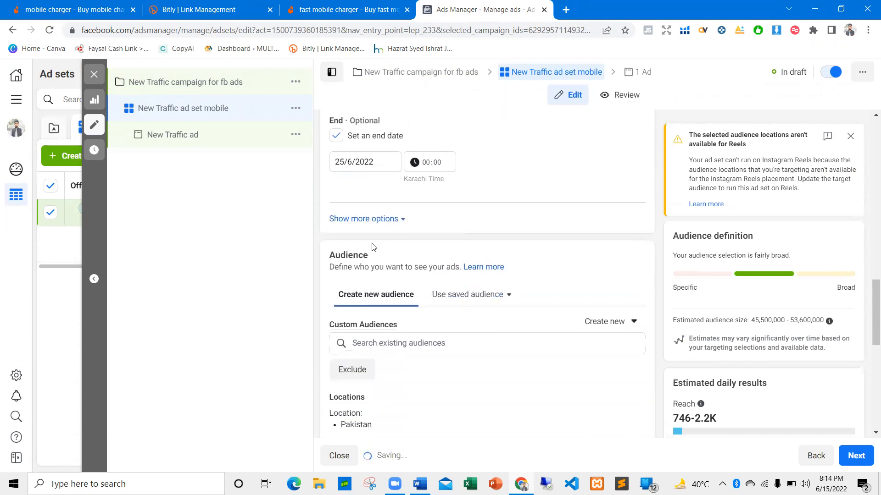
pyautogui.click(371, 219)
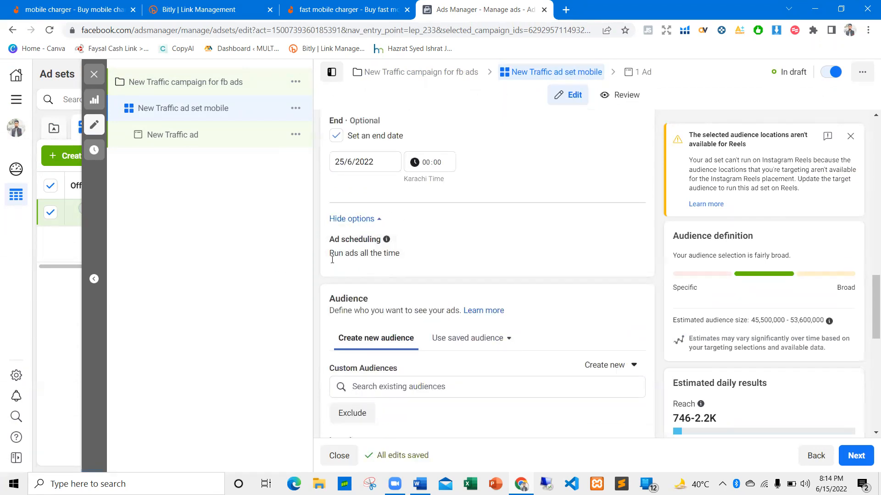
pyautogui.scroll(-4, 410, 248)
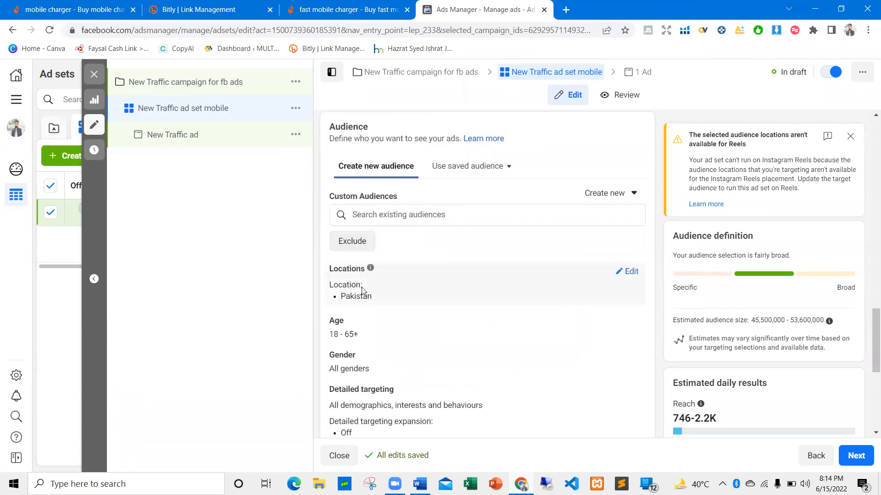
pyautogui.click(386, 208)
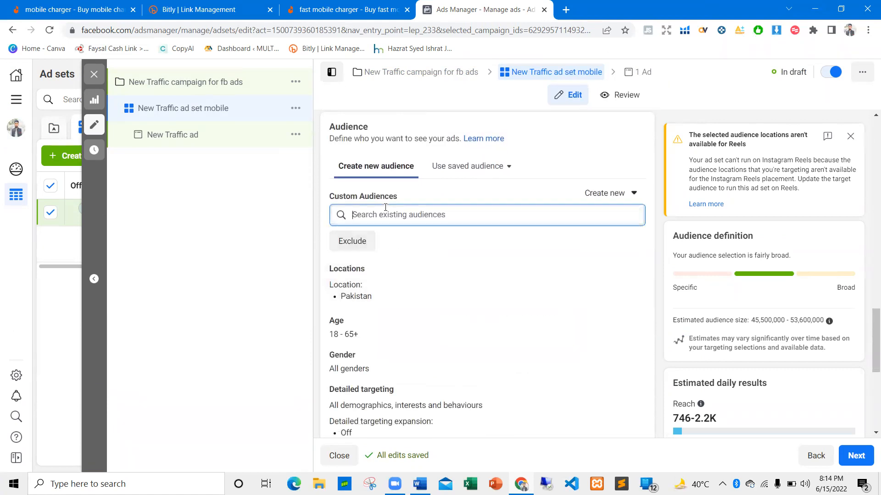
pyautogui.click(444, 190)
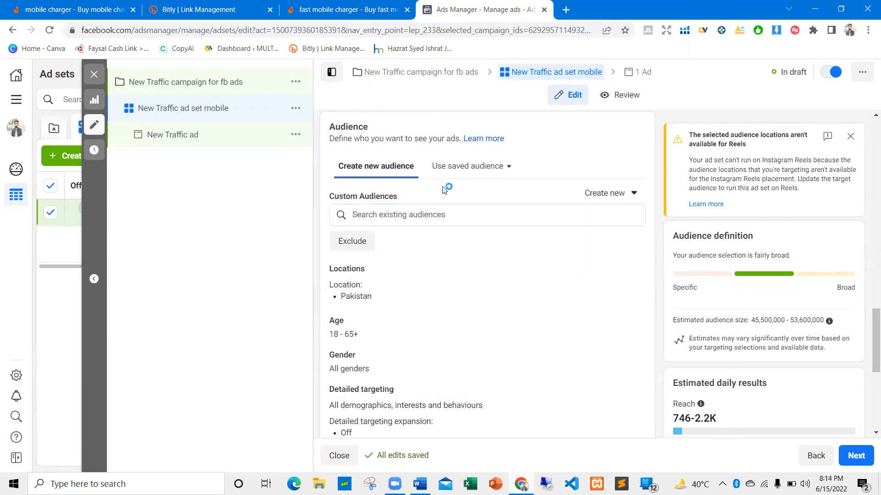
pyautogui.scroll(-3, 390, 293)
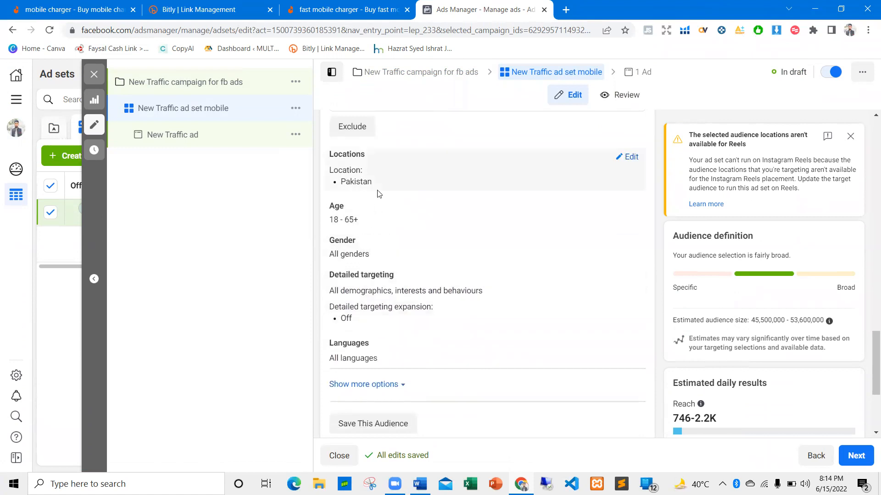
# Open the audience locations for editing and review the Pakistan targeting
pyautogui.click(631, 158)
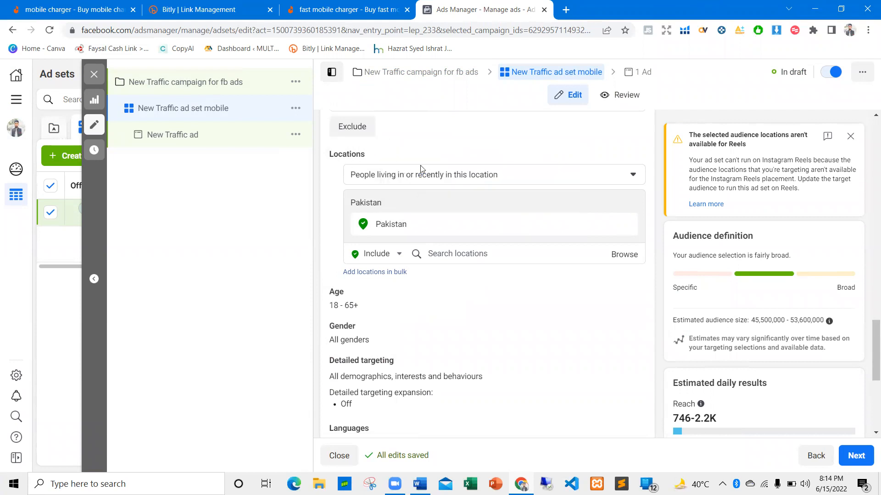
pyautogui.scroll(-2, 421, 169)
pyautogui.scroll(3, 367, 220)
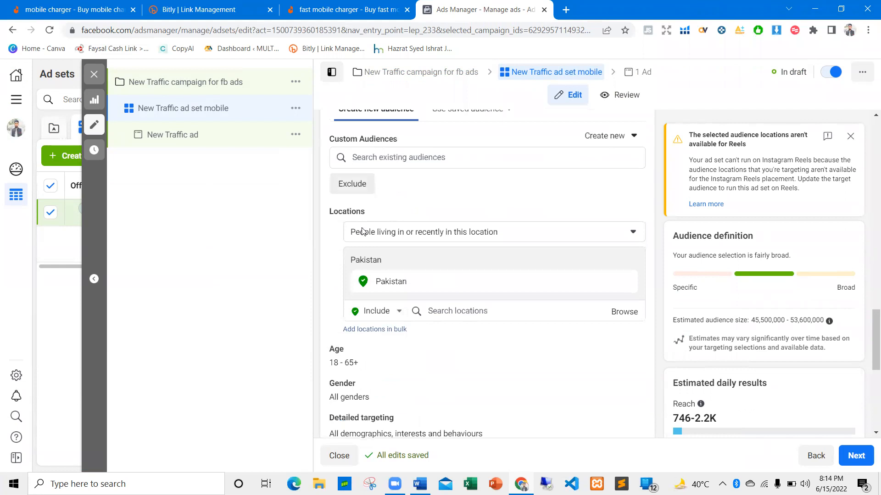
pyautogui.scroll(-2, 362, 231)
# Edit the audience age range and set the maximum age to 50
pyautogui.click(623, 238)
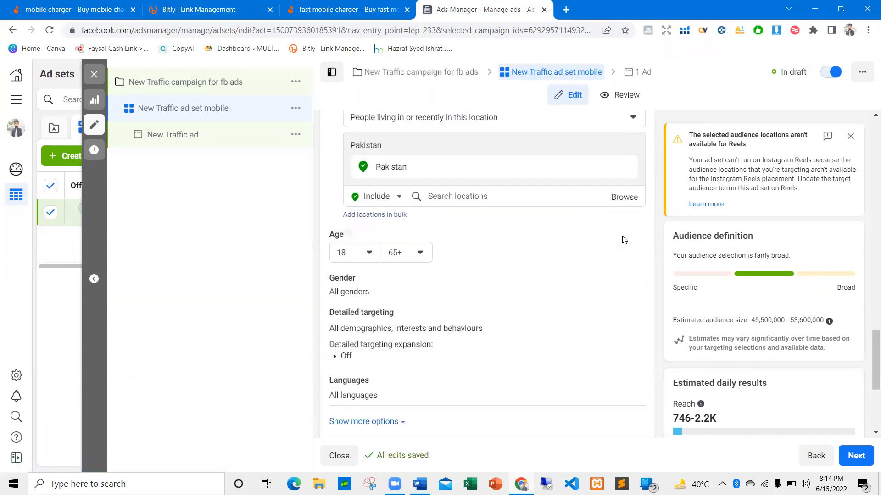
pyautogui.click(426, 256)
pyautogui.click(418, 257)
pyautogui.click(419, 251)
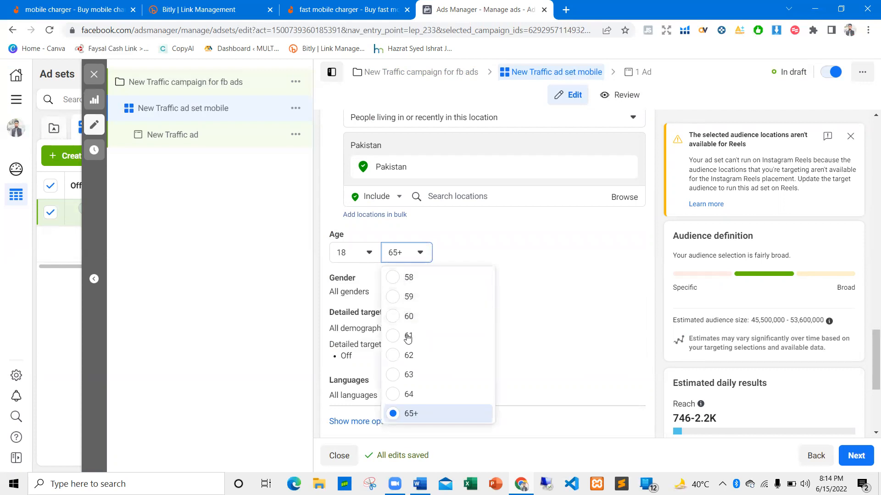
pyautogui.scroll(1, 401, 349)
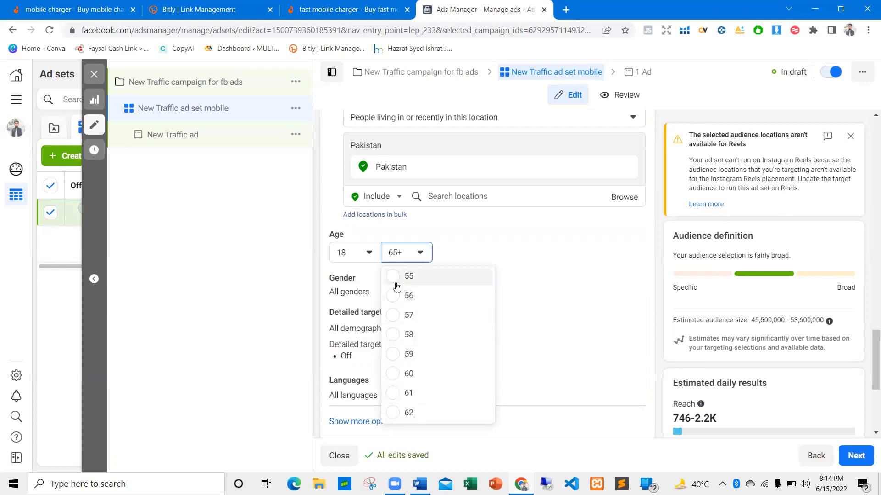
pyautogui.scroll(4, 397, 339)
pyautogui.click(393, 350)
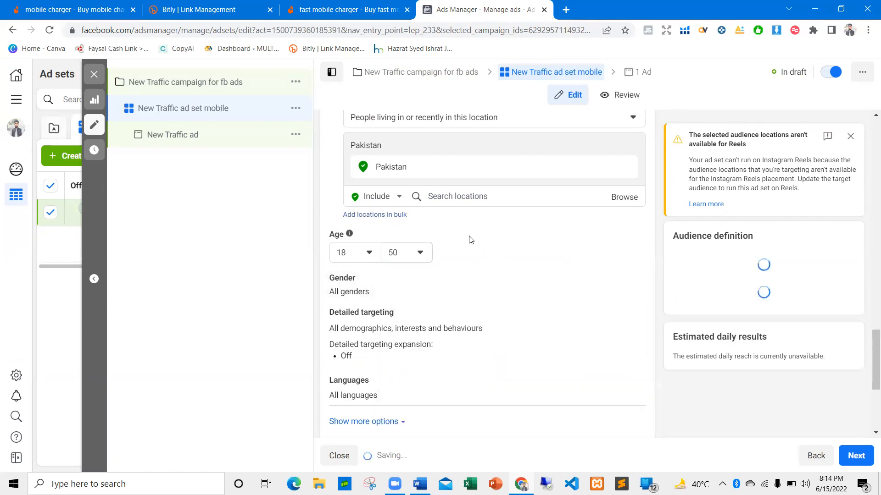
# Look over the ad set's remaining audience settings and switch the placements to Manual placements
pyautogui.scroll(-1, 440, 236)
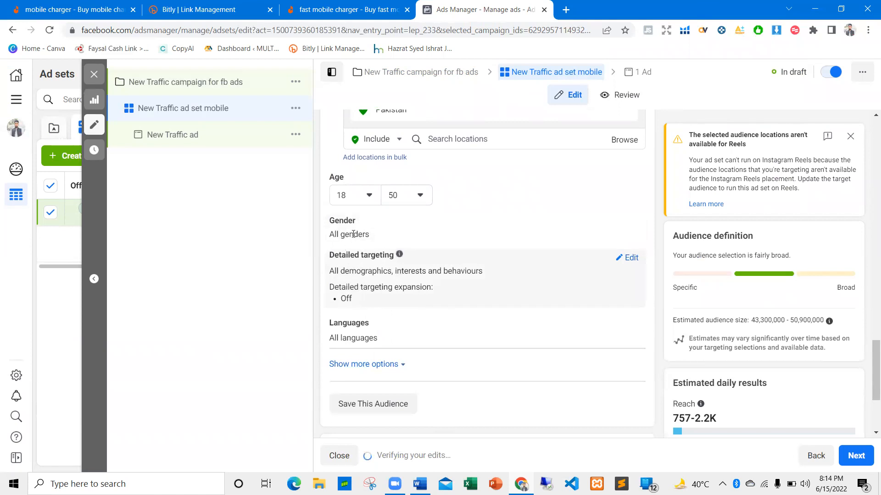
pyautogui.scroll(1, 378, 268)
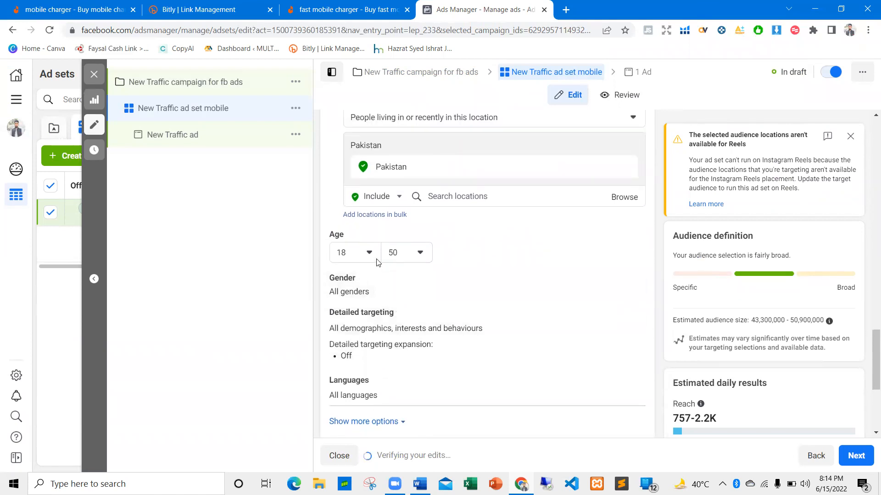
pyautogui.scroll(-3, 436, 243)
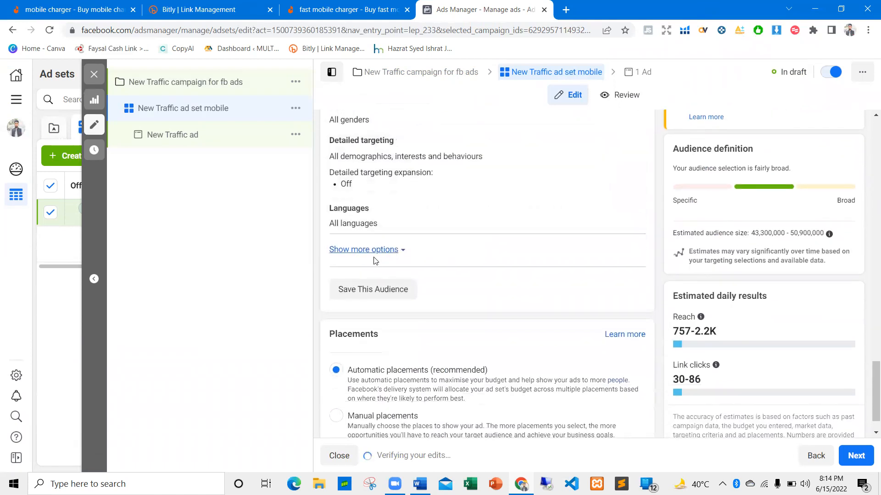
pyautogui.scroll(-1, 369, 250)
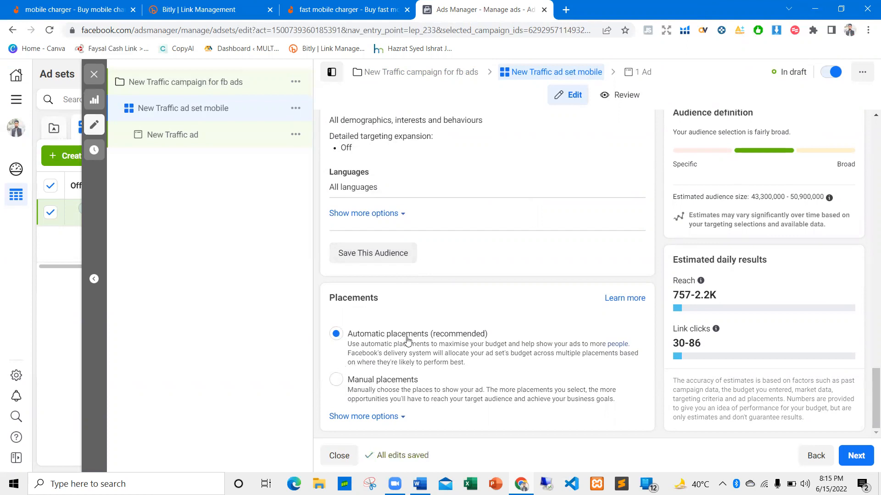
pyautogui.click(379, 380)
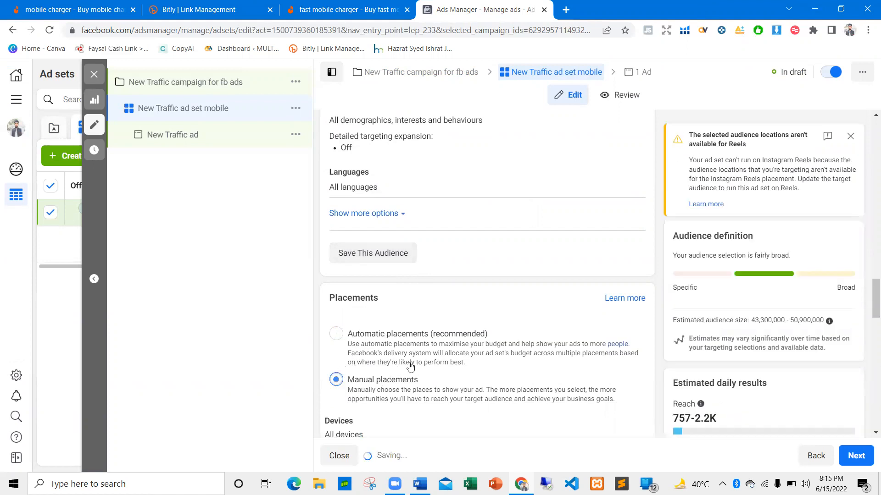
# Exclude the Audience Network and Messenger platforms from the manual placements
pyautogui.scroll(-4, 381, 331)
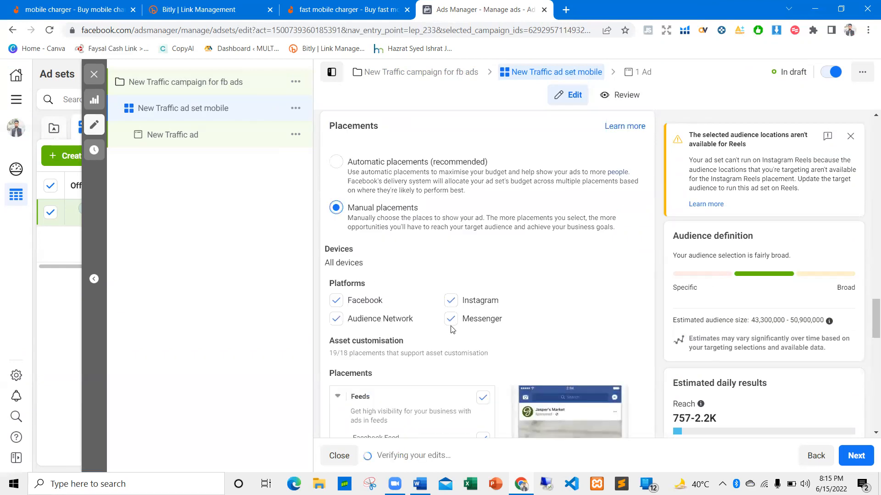
pyautogui.click(345, 320)
pyautogui.click(452, 320)
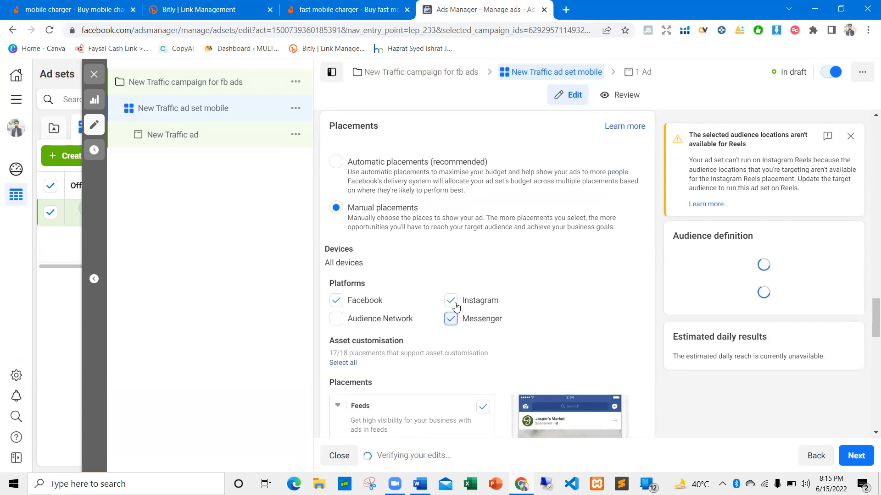
# Exclude the Facebook right column from the Feeds placements
pyautogui.scroll(-2, 326, 317)
pyautogui.scroll(-1, 326, 317)
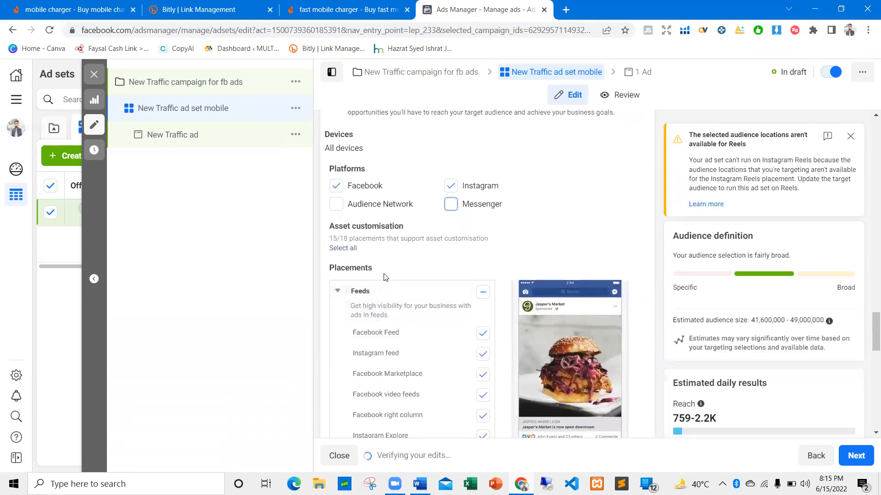
pyautogui.scroll(-1, 467, 254)
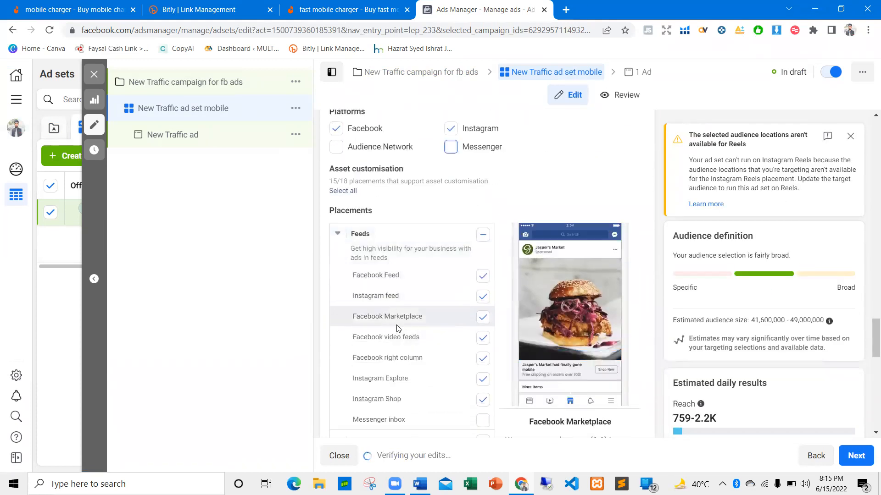
pyautogui.scroll(-1, 411, 358)
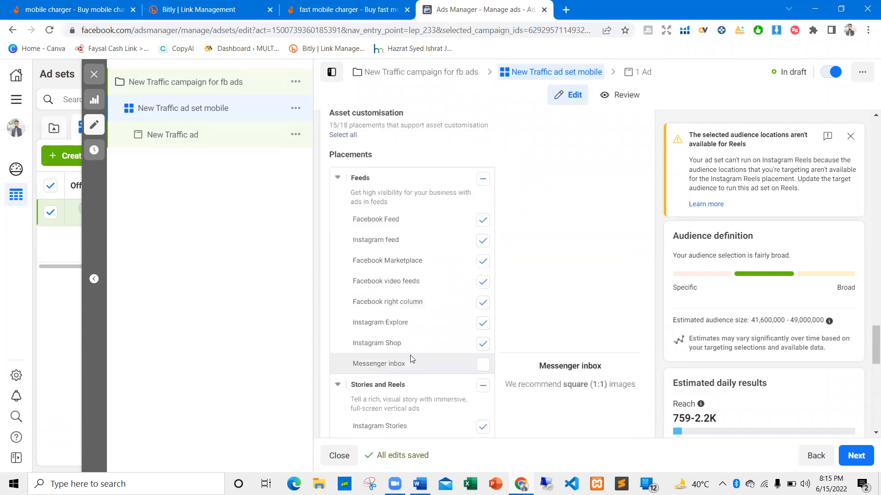
pyautogui.click(481, 302)
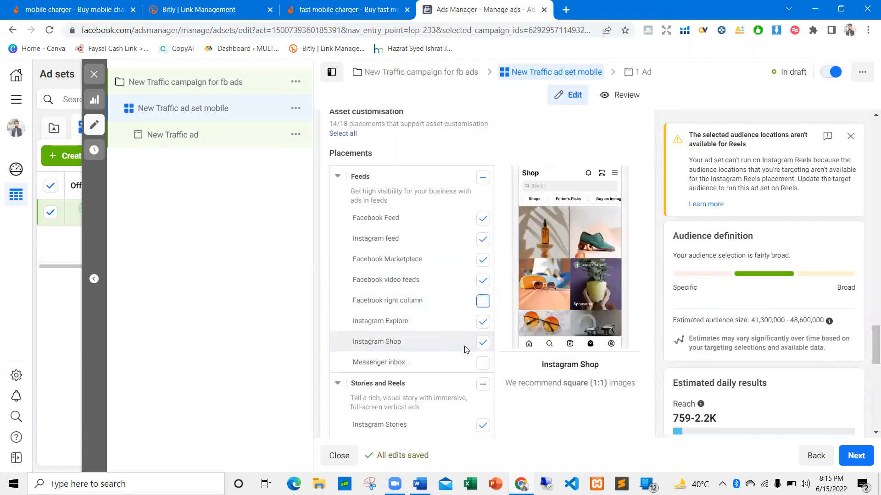
# Exclude Facebook Stories from the Stories and Reels placements
pyautogui.scroll(-1, 448, 343)
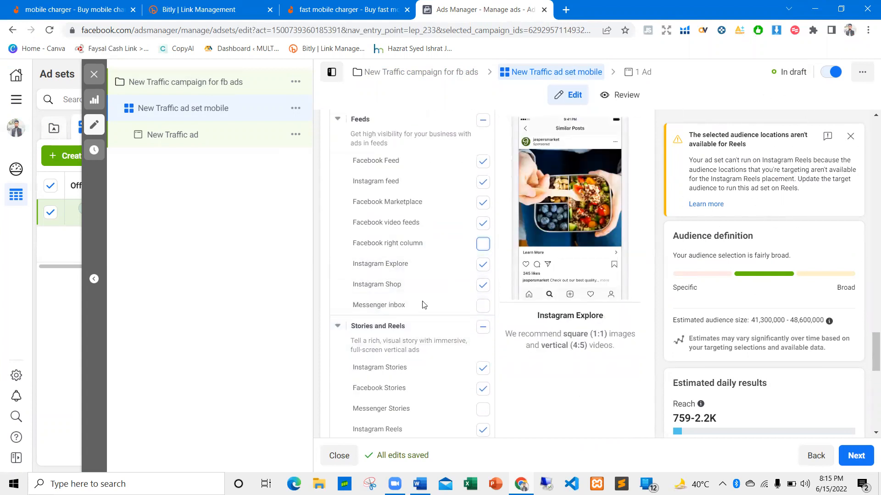
pyautogui.scroll(-1, 413, 321)
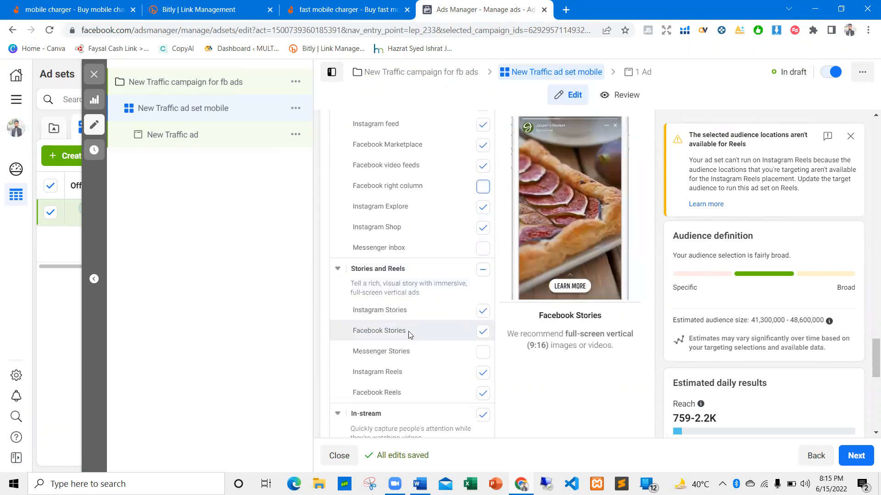
pyautogui.click(483, 332)
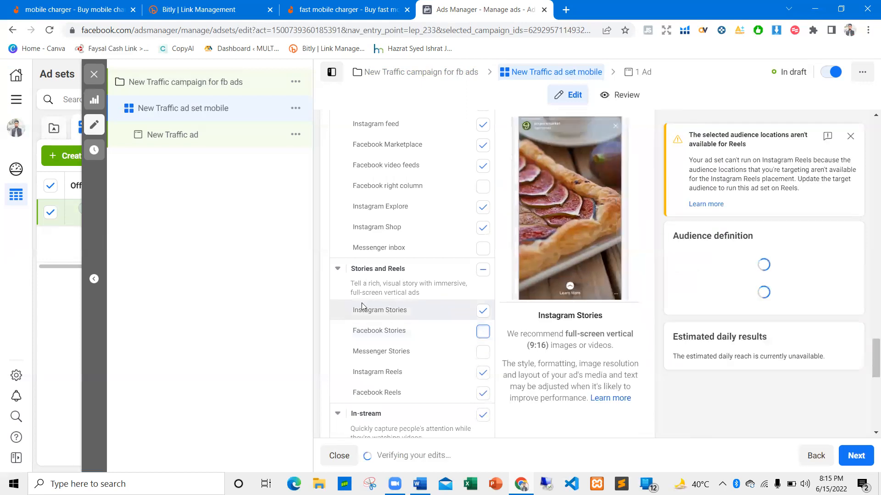
# Review the other placement groups, from Reels and In-stream through Search, Messages and In-article to Apps and sites
pyautogui.scroll(-1, 362, 306)
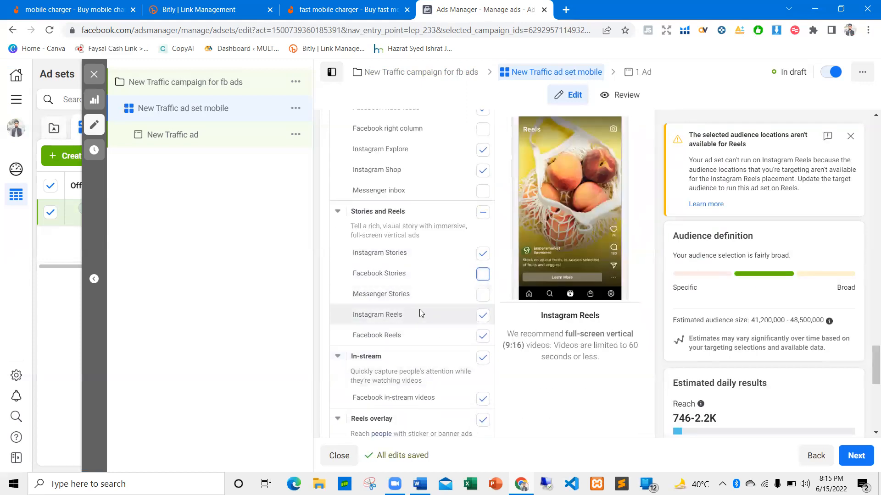
pyautogui.scroll(-1, 413, 309)
pyautogui.scroll(-3, 404, 309)
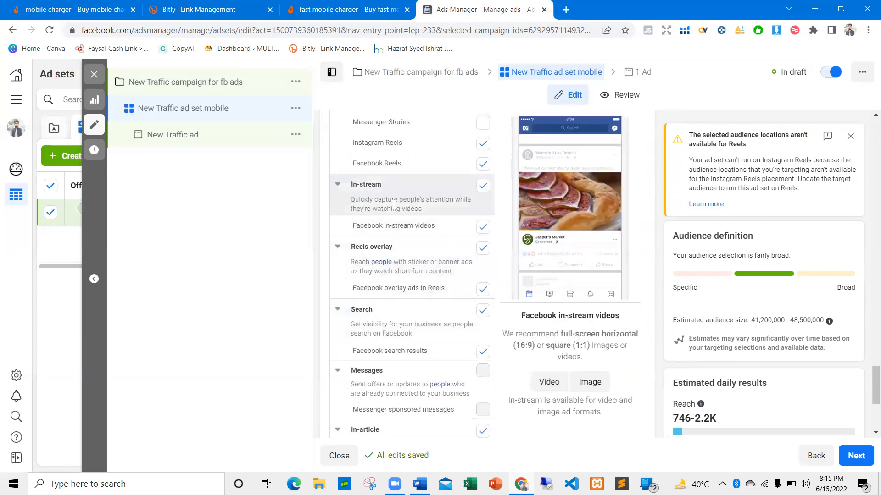
pyautogui.scroll(-2, 362, 280)
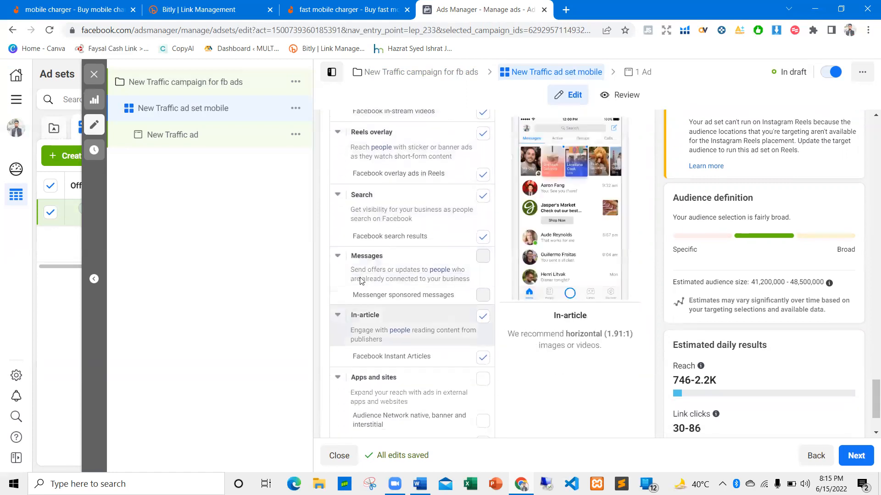
pyautogui.scroll(-1, 404, 353)
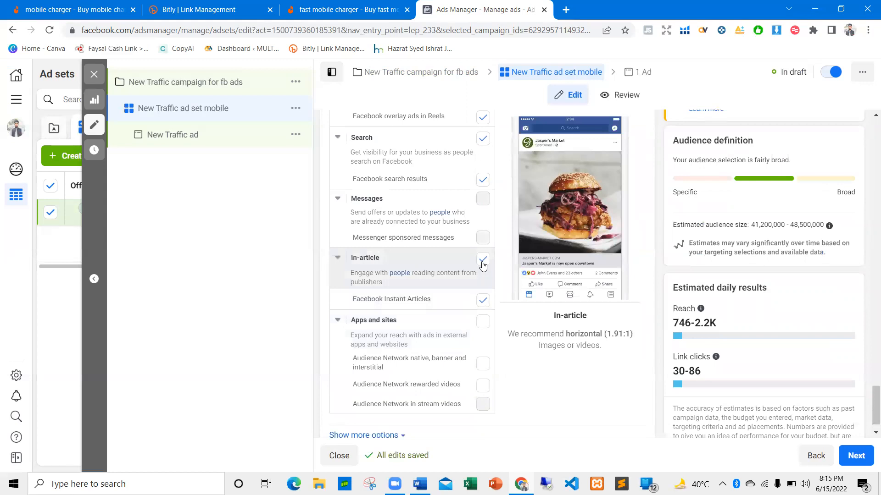
pyautogui.scroll(-1, 339, 312)
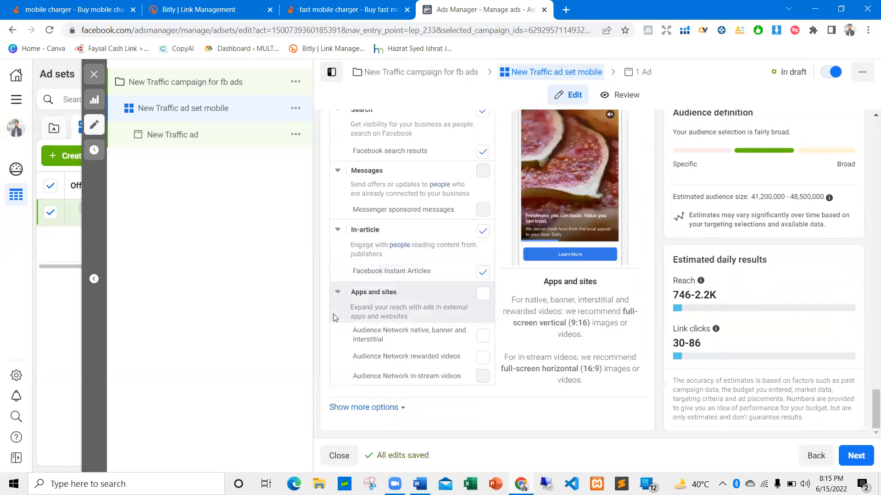
pyautogui.scroll(10, 404, 284)
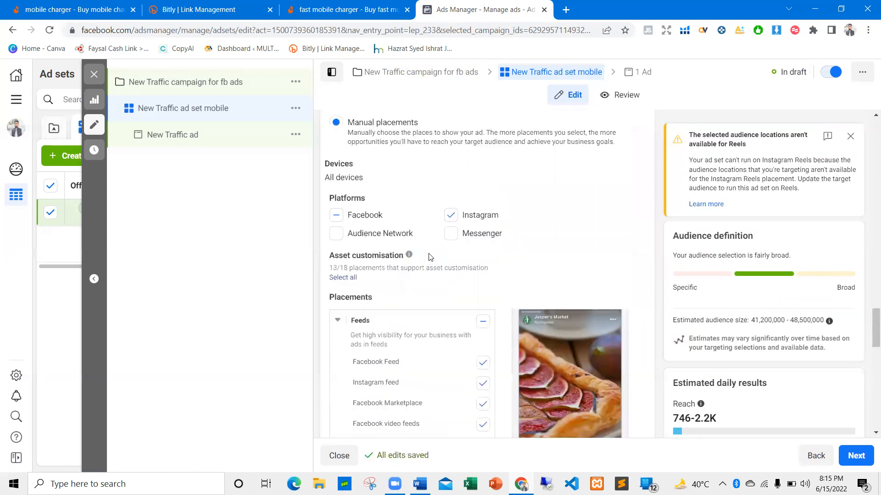
# Continue to the ad level of the campaign and examine the setup error about the website URL
pyautogui.click(856, 454)
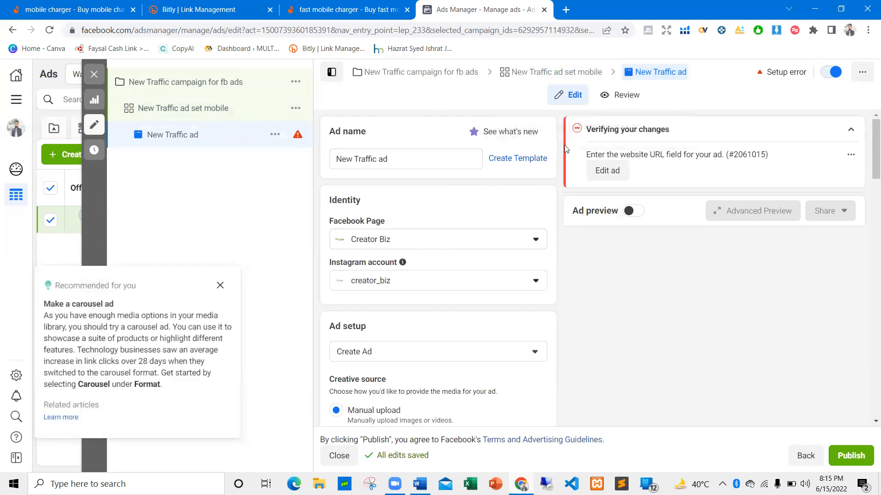
pyautogui.moveTo(579, 150); pyautogui.dragTo(811, 150)
pyautogui.click(782, 155)
# Open the Adaptive Fast Wall Charger listing from the Daraz search results in a new tab and copy its URL
pyautogui.click(216, 9)
pyautogui.click(335, 5)
pyautogui.scroll(10, 347, 221)
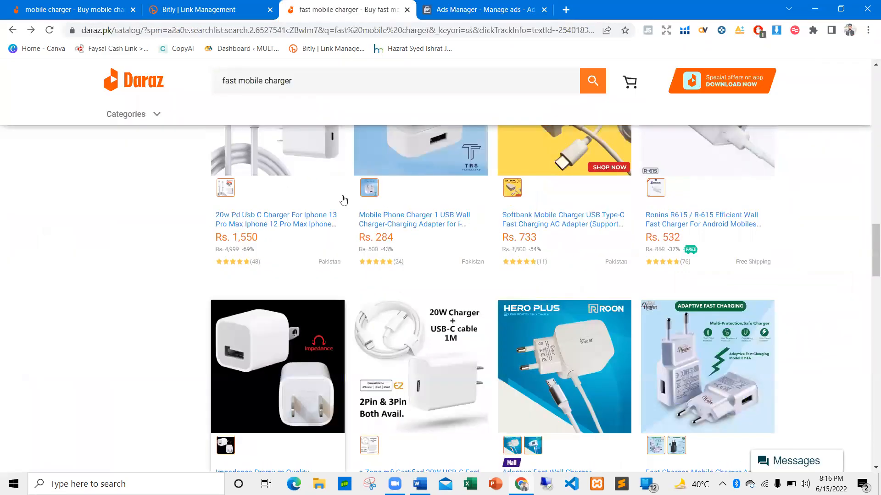
pyautogui.rightClick(248, 255)
pyautogui.click(276, 207)
pyautogui.click(495, 5)
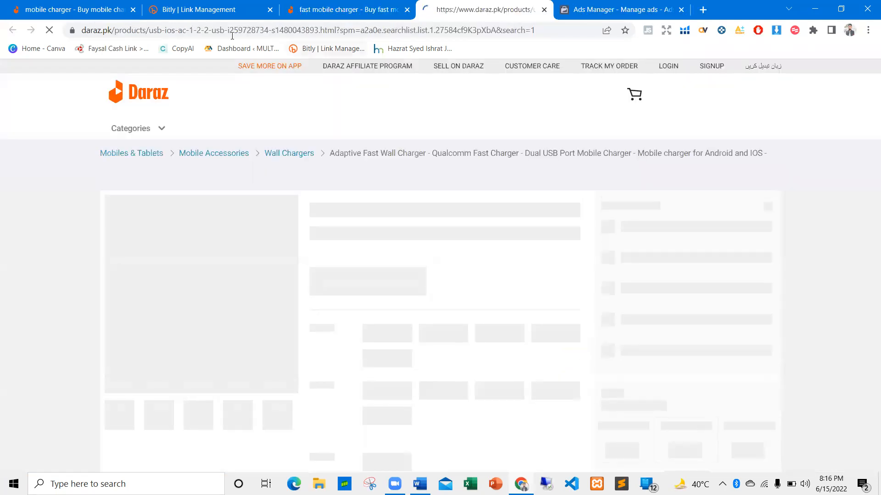
pyautogui.click(232, 30)
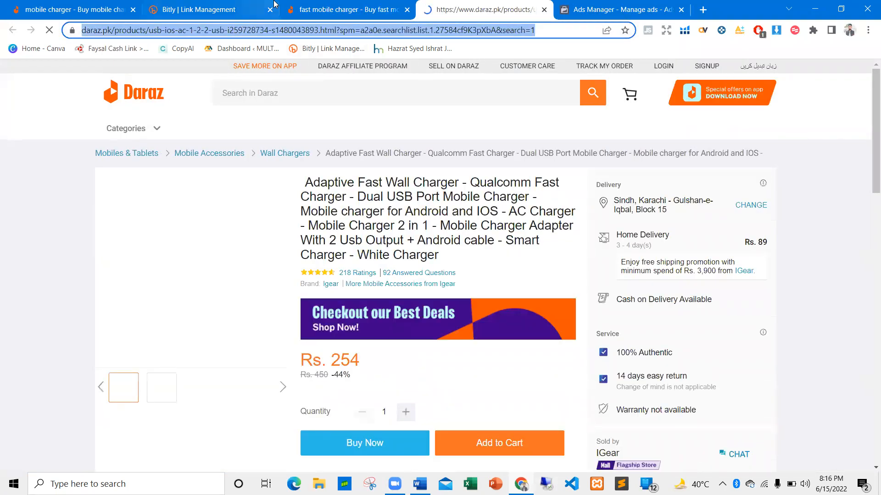
# Switch to Bitly, start creating a new link and paste the copied Daraz product address as the long URL
pyautogui.click(198, 10)
pyautogui.click(247, 123)
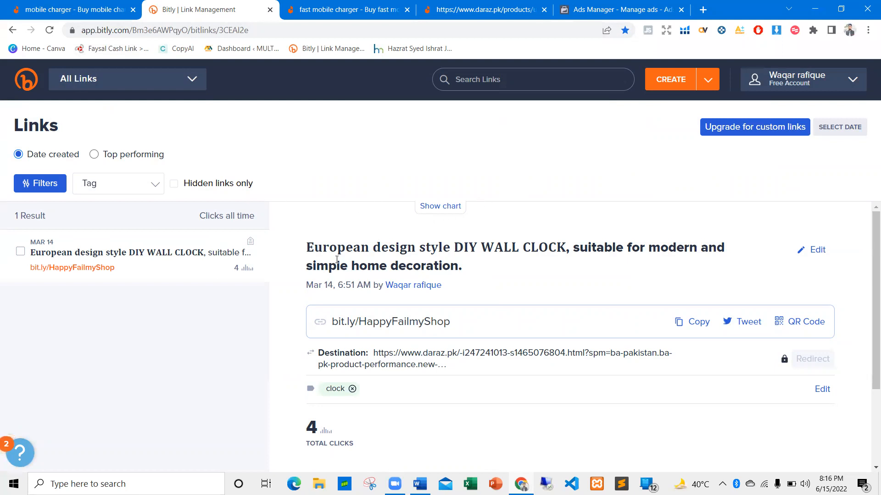
pyautogui.scroll(-2, 337, 259)
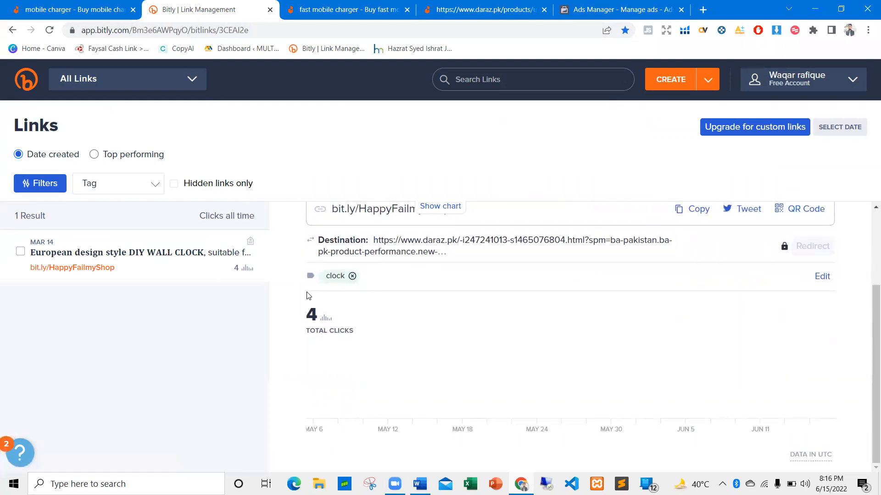
pyautogui.scroll(2, 308, 296)
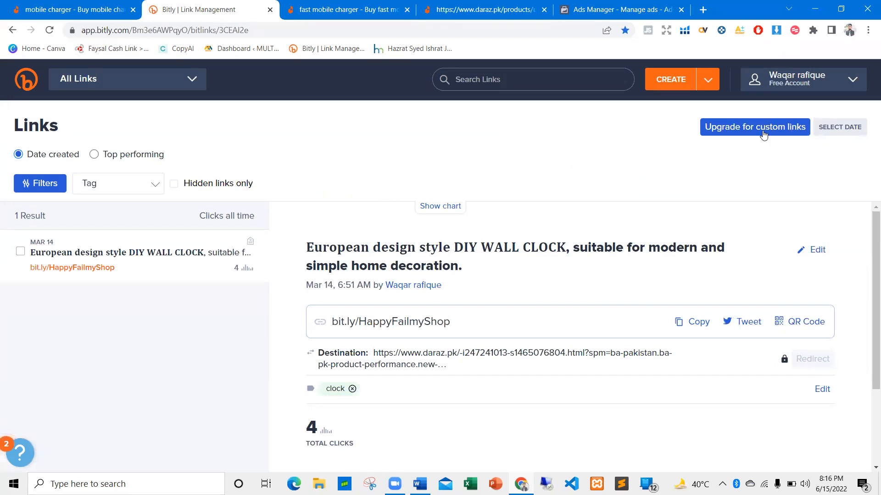
pyautogui.click(668, 81)
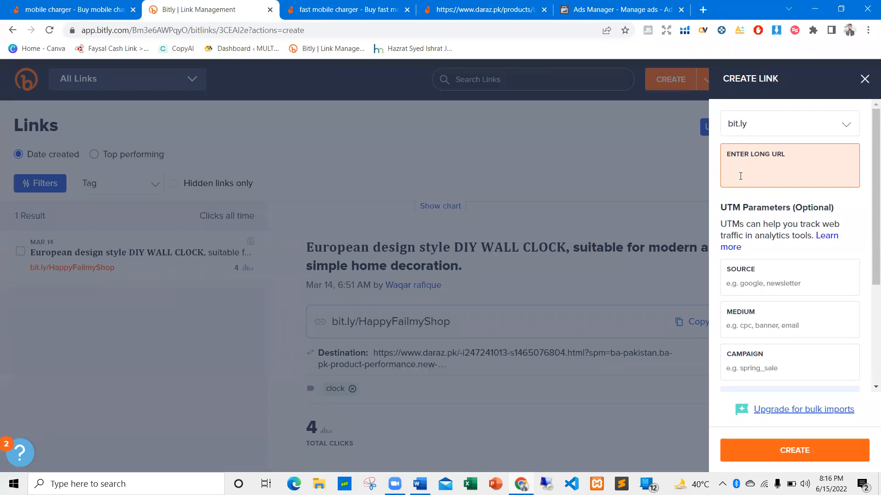
pyautogui.write('https://www.daraz.pk/products/usb-ios-ac-1-2-2-usb-i259728734-s1480043893.html?spm=a2a0e.searchlist.list.1.27584cf9K3pXbA&search=1')
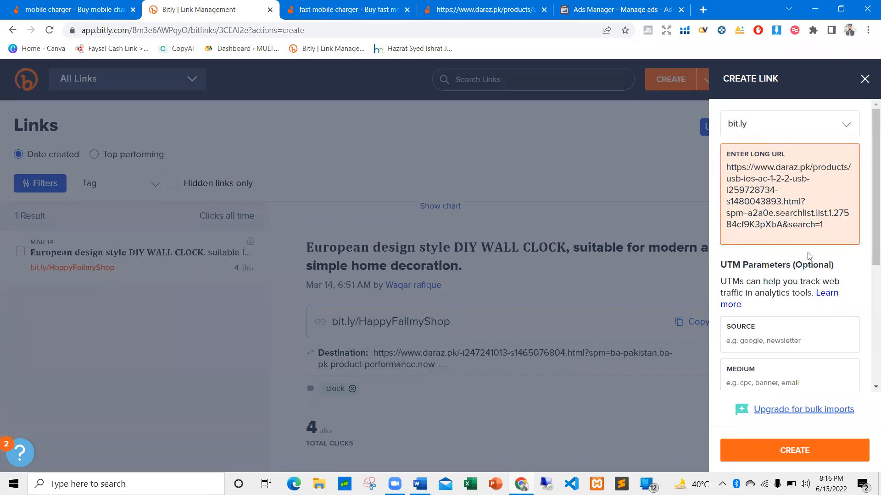
pyautogui.click(750, 255)
# Set the new link's UTM source to "Daraz To FB" and check the other link fields
pyautogui.scroll(-3, 742, 285)
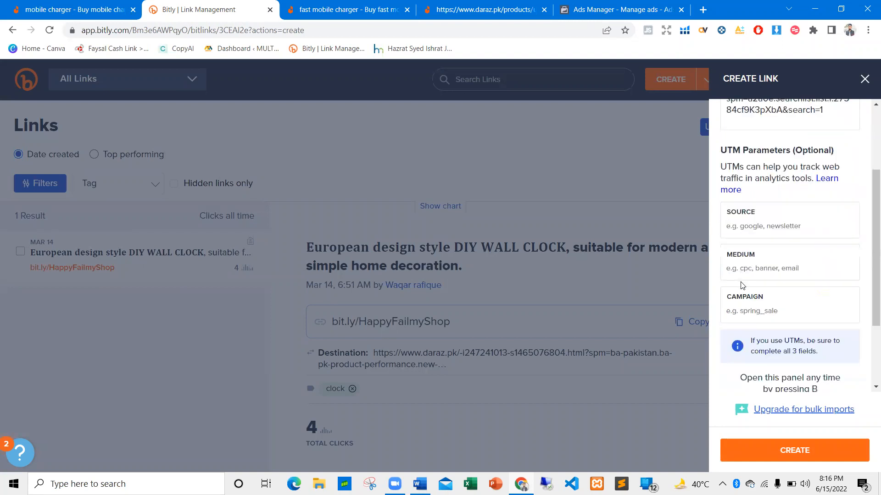
pyautogui.click(760, 226)
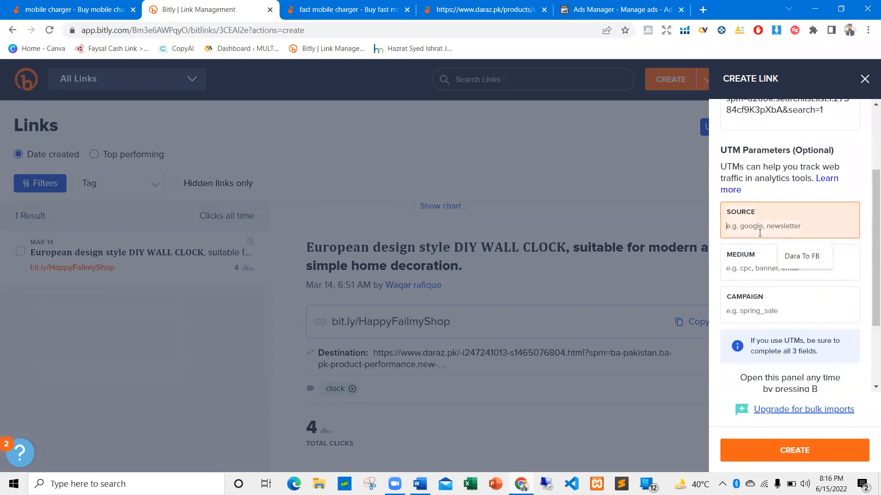
pyautogui.click(816, 259)
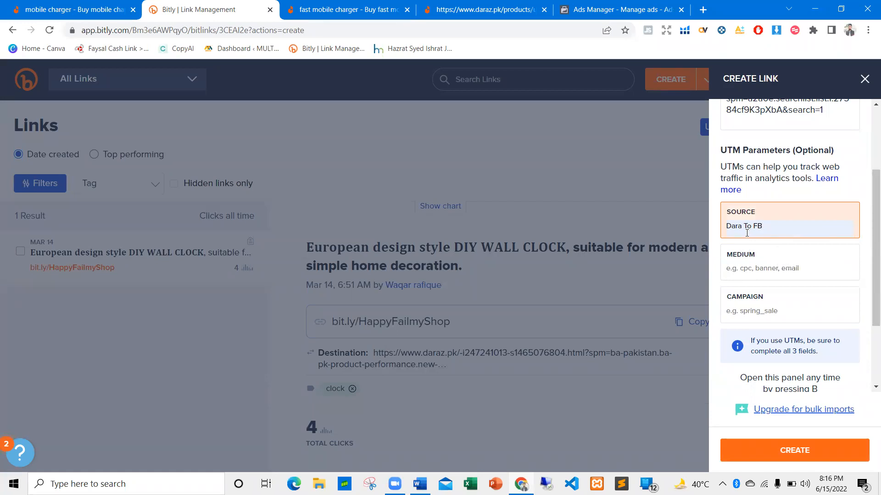
pyautogui.write('z')
pyautogui.scroll(-3, 769, 200)
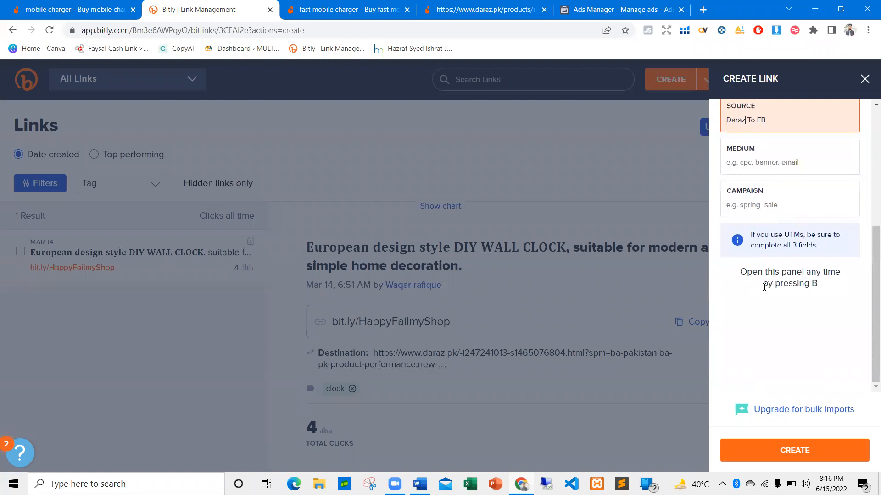
pyautogui.scroll(5, 766, 347)
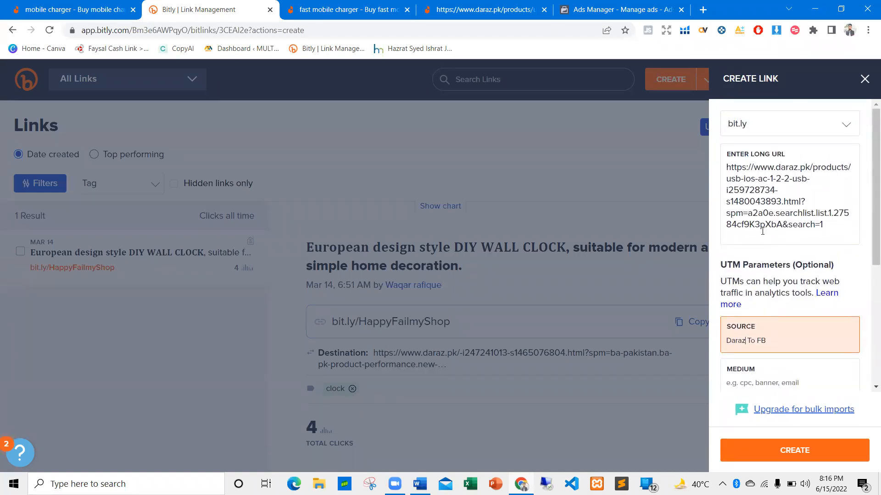
# Check the remaining UTM fields and create the Bitly short link for the Daraz charger address
pyautogui.scroll(-3, 771, 378)
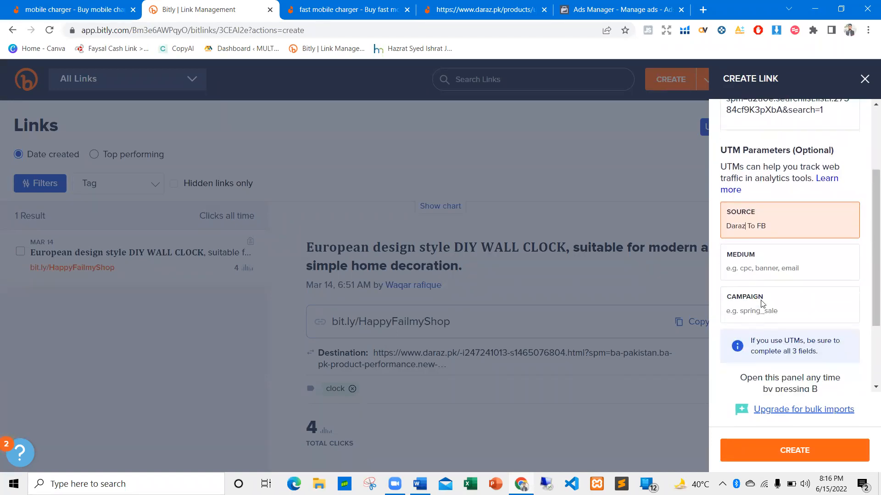
pyautogui.scroll(-3, 763, 303)
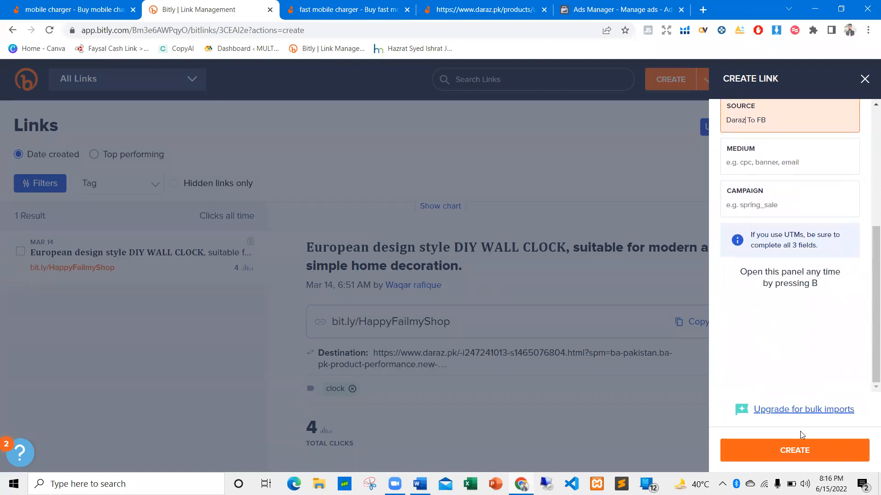
pyautogui.click(802, 452)
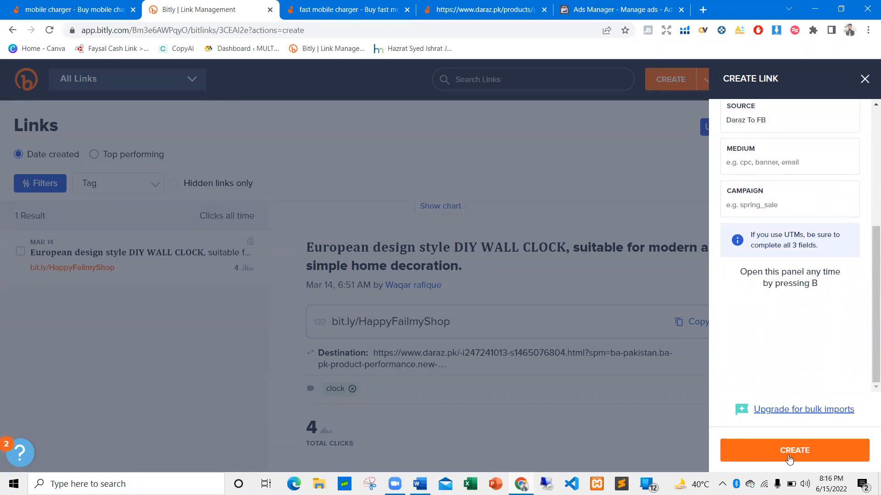
pyautogui.click(789, 455)
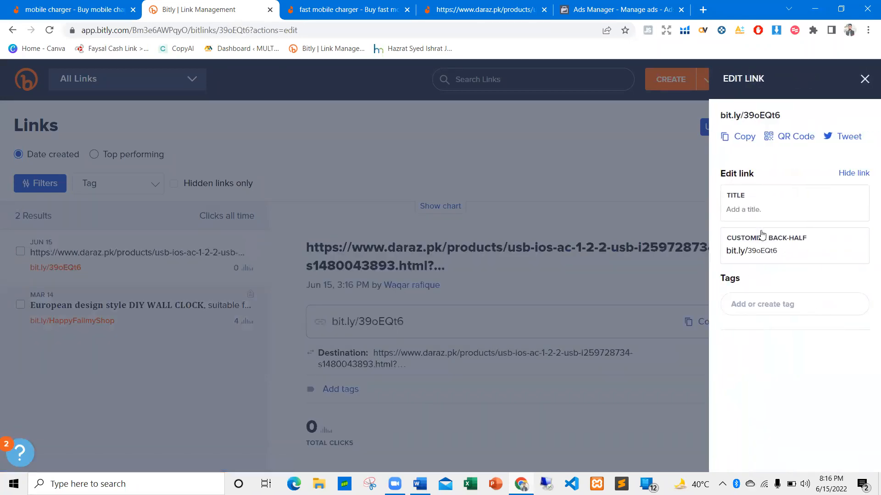
# Title the new short link "fb/ads/mobile/chargers" and save the edit
pyautogui.click(761, 206)
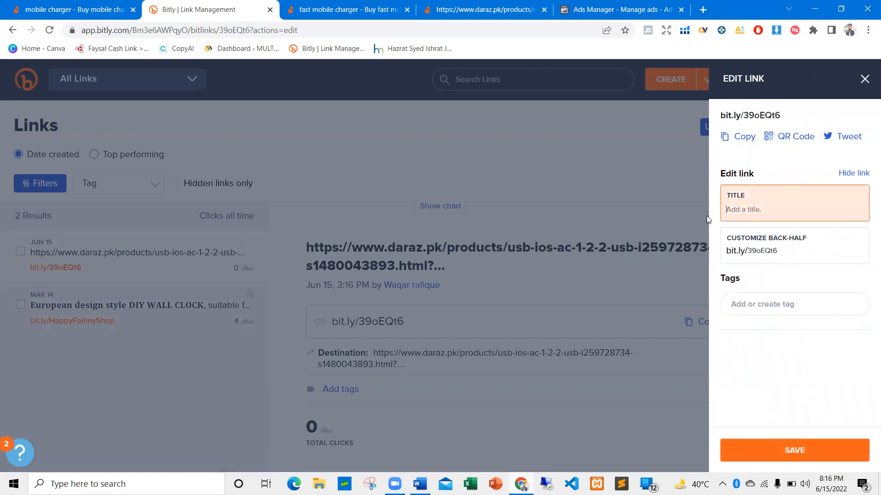
pyautogui.write('fb/ads/mobile/chargers')
pyautogui.click(801, 446)
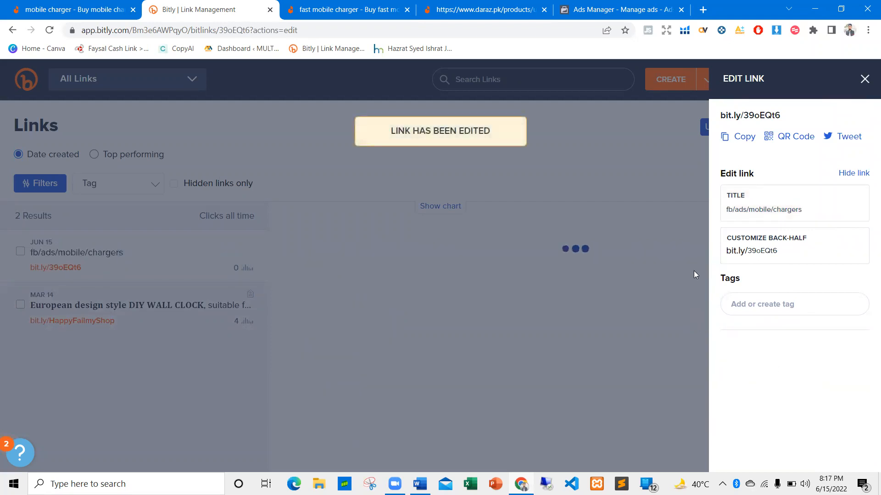
# Copy the new short link, switch to Ads Manager and paste it as the Traffic ad's website URL
pyautogui.click(740, 136)
pyautogui.click(864, 81)
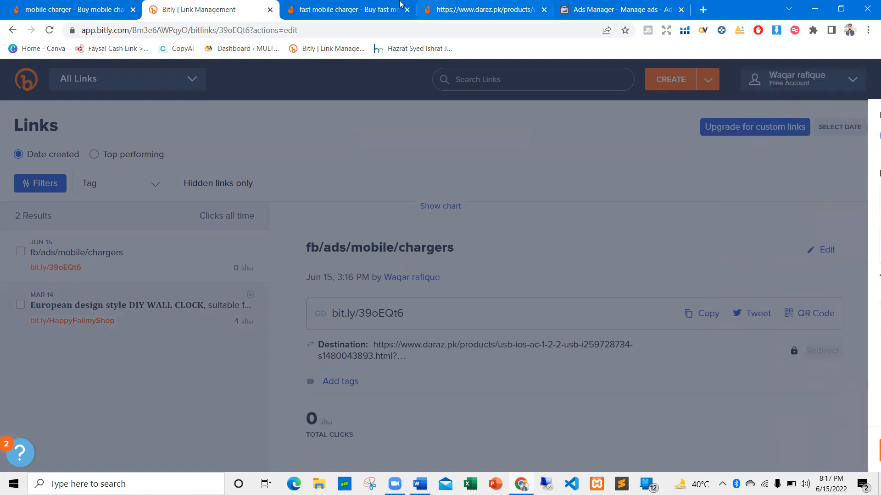
pyautogui.click(619, 9)
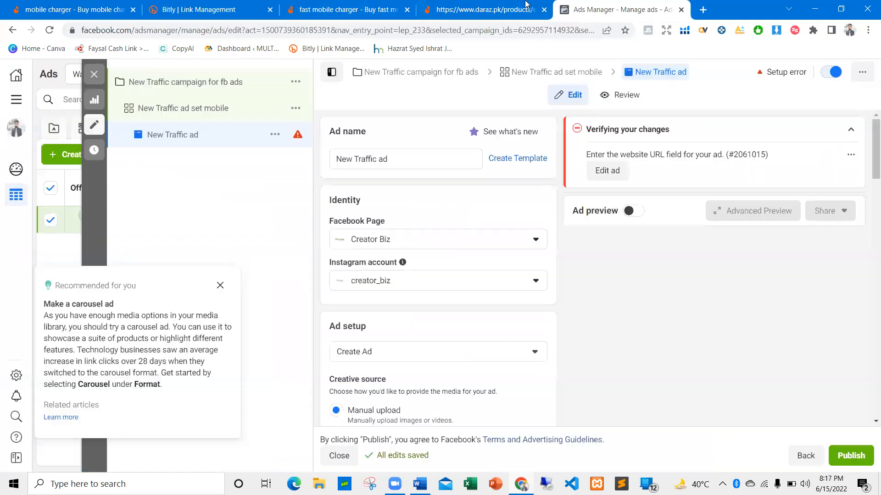
pyautogui.click(607, 170)
pyautogui.hotkey('ctrl', 'v')
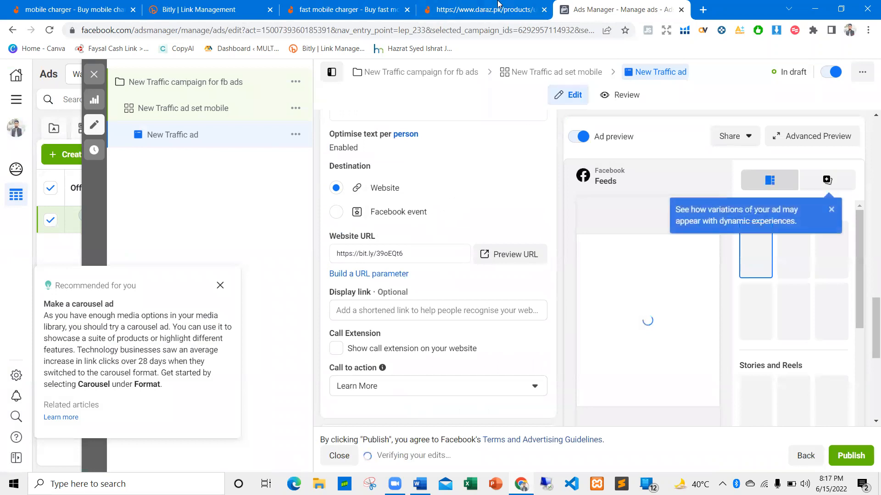
# Return to Bitly to review the short link's title and destination, and view the matching Daraz charger listing
pyautogui.click(245, 6)
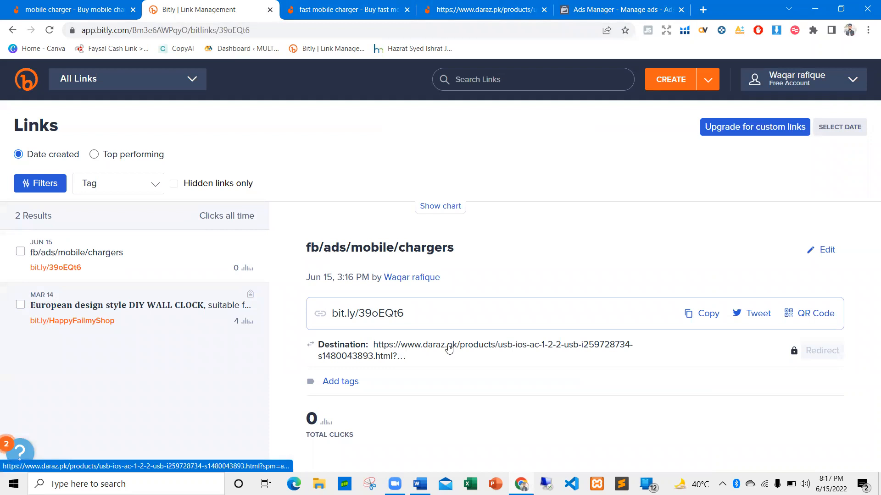
pyautogui.moveTo(304, 248); pyautogui.dragTo(486, 250)
pyautogui.click(385, 241)
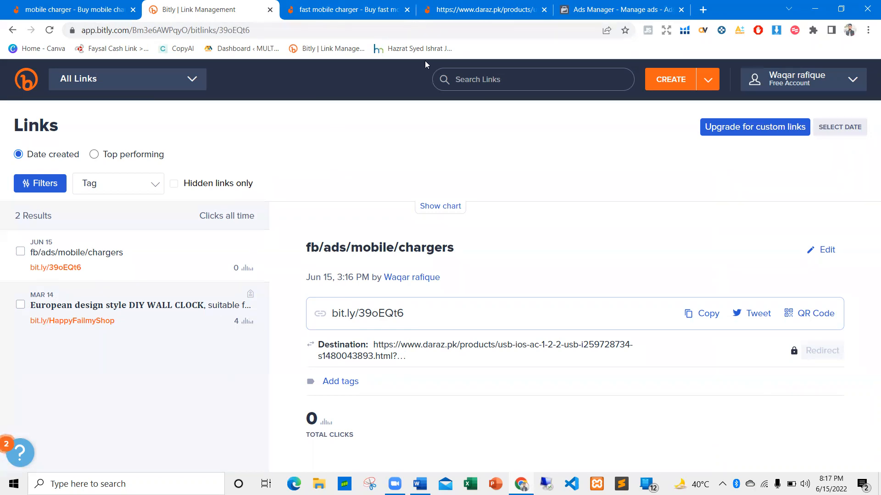
pyautogui.click(395, 10)
pyautogui.click(490, 7)
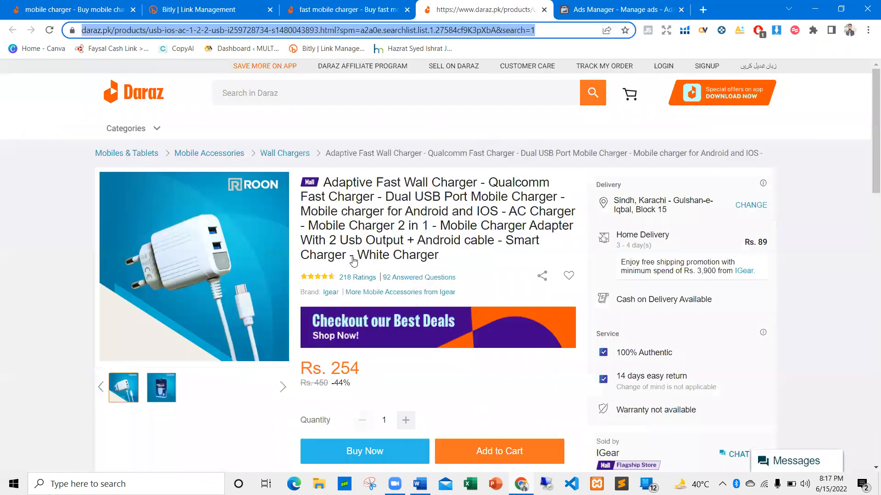
# Switch back to Ads Manager, examine the ad's preview, destination and creative settings, and dismiss the carousel recommendation
pyautogui.hotkey('ctrl', 'Tab')
pyautogui.scroll(-1, 409, 221)
pyautogui.scroll(3, 397, 218)
pyautogui.scroll(-2, 388, 238)
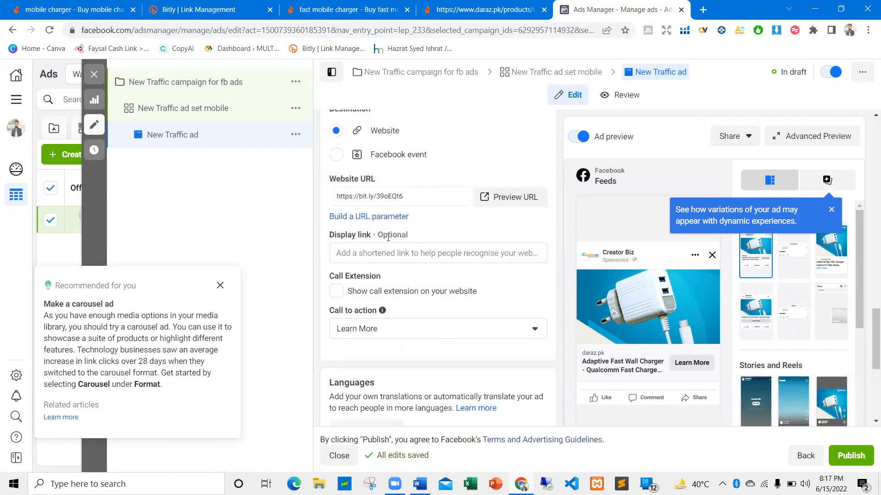
pyautogui.scroll(5, 374, 172)
pyautogui.scroll(6, 374, 173)
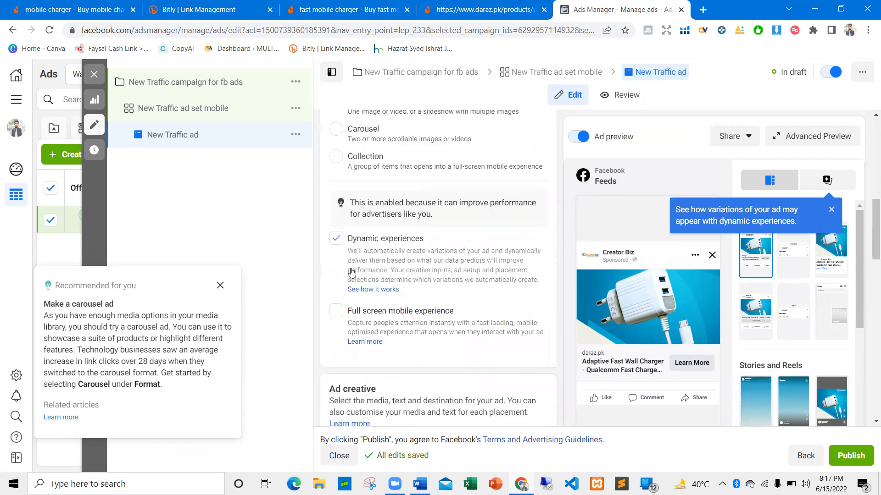
pyautogui.scroll(-2, 342, 236)
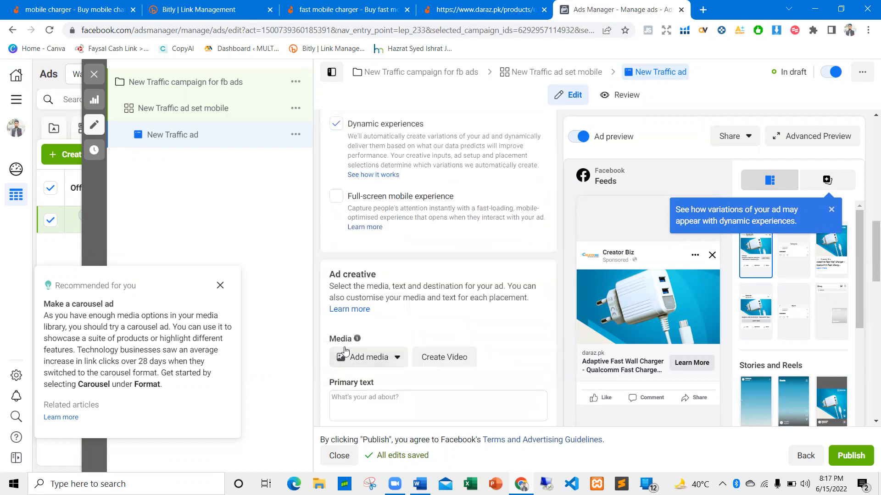
pyautogui.scroll(-2, 335, 246)
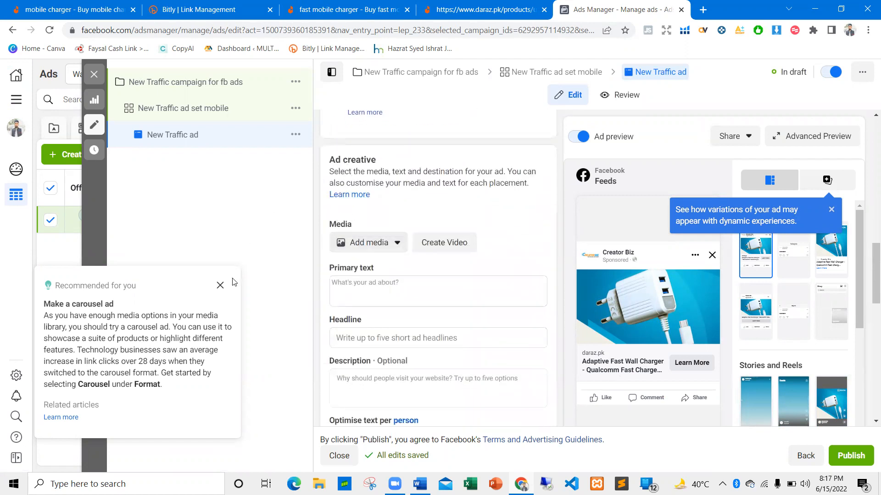
pyautogui.click(221, 286)
pyautogui.scroll(1, 436, 220)
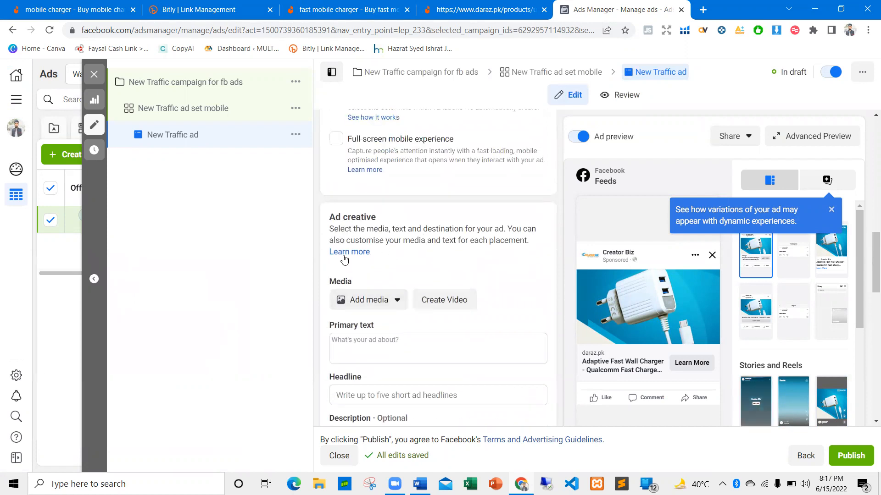
pyautogui.scroll(-8, 349, 261)
pyautogui.scroll(-3, 355, 261)
pyautogui.scroll(-1, 357, 261)
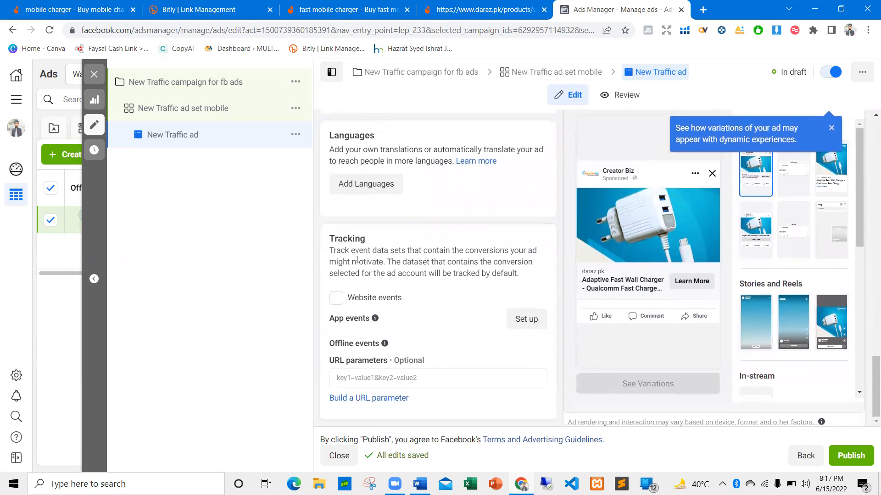
# Examine the ad's call to action, website destination, text fields, media options, languages and tracking sections
pyautogui.scroll(4, 389, 274)
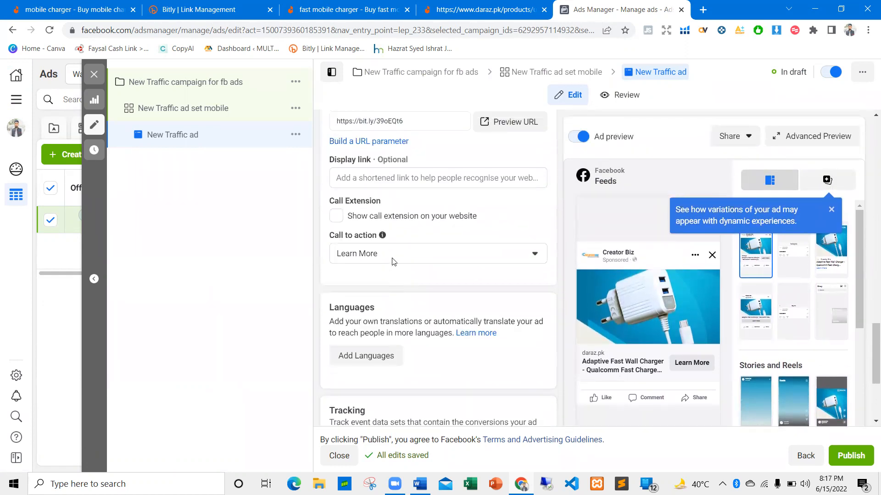
pyautogui.scroll(3, 391, 265)
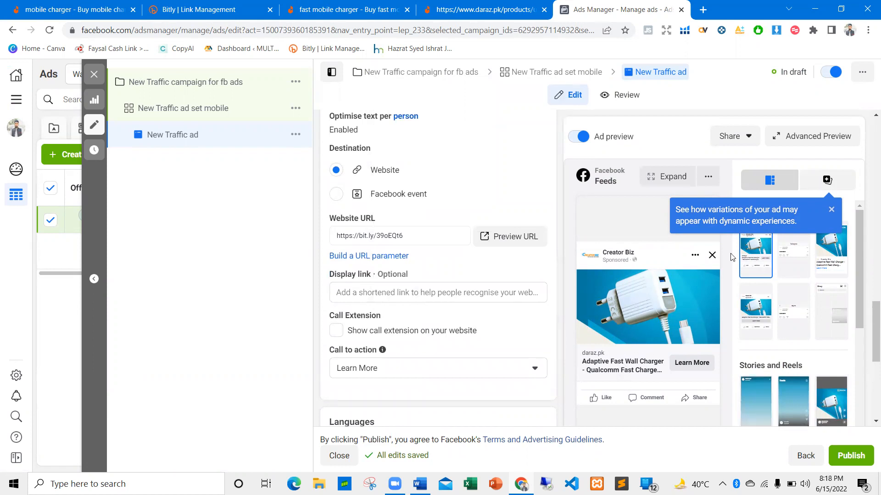
pyautogui.scroll(4, 402, 298)
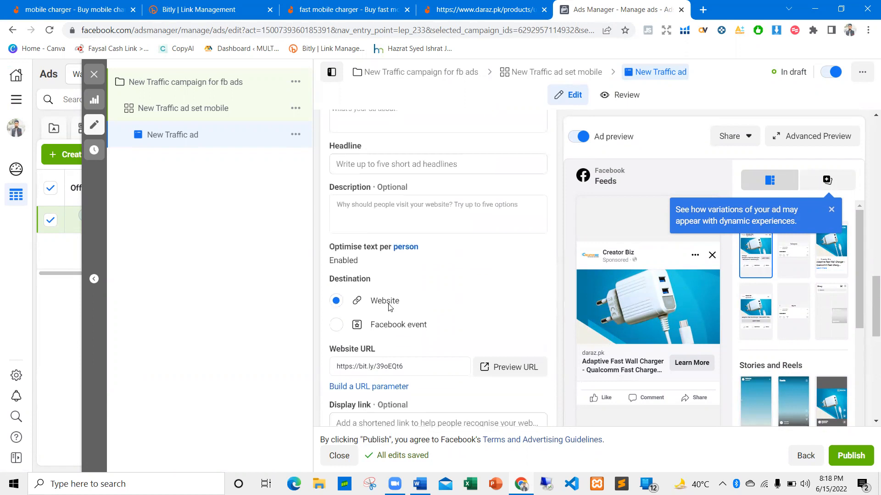
pyautogui.scroll(3, 363, 257)
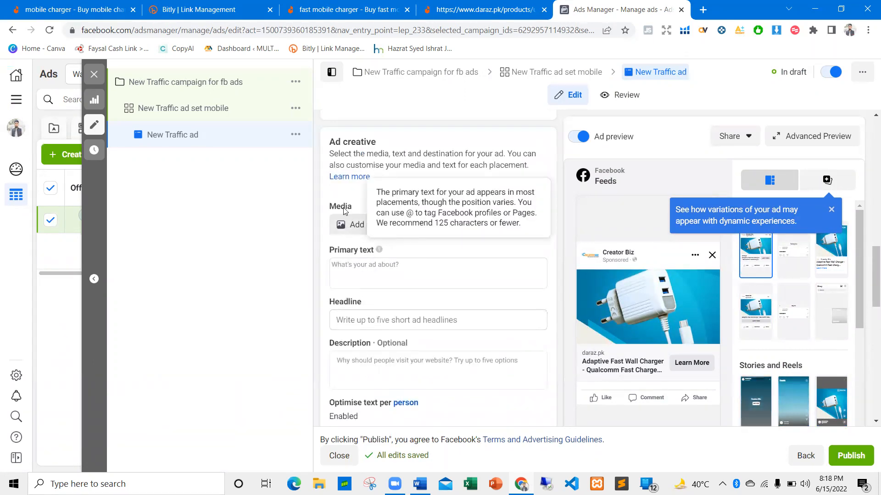
pyautogui.scroll(1, 362, 243)
pyautogui.scroll(5, 395, 252)
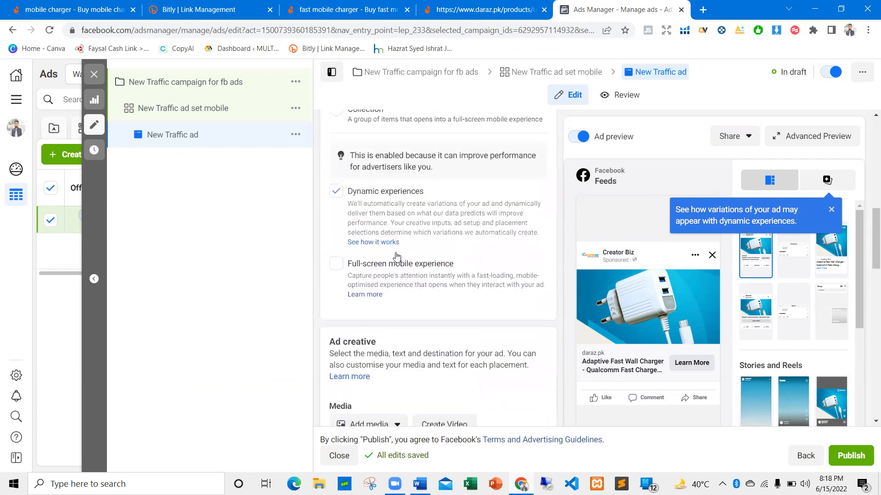
pyautogui.scroll(-6, 397, 248)
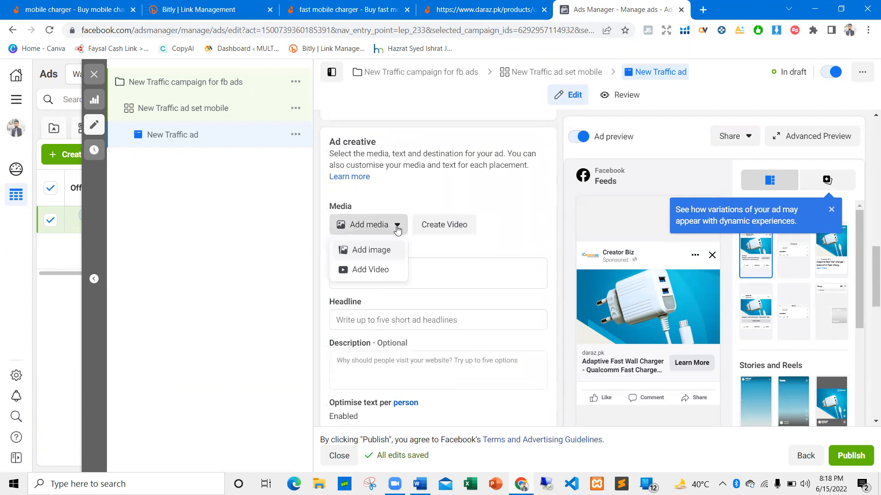
pyautogui.scroll(1, 388, 234)
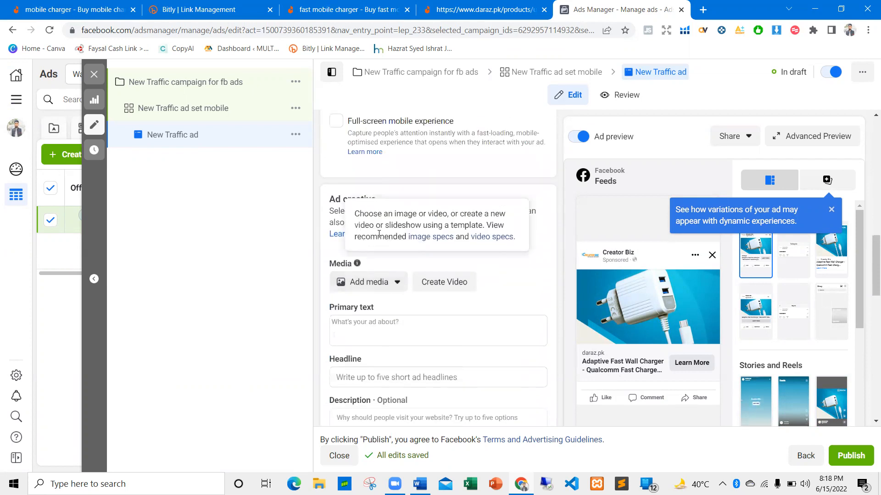
pyautogui.scroll(4, 380, 230)
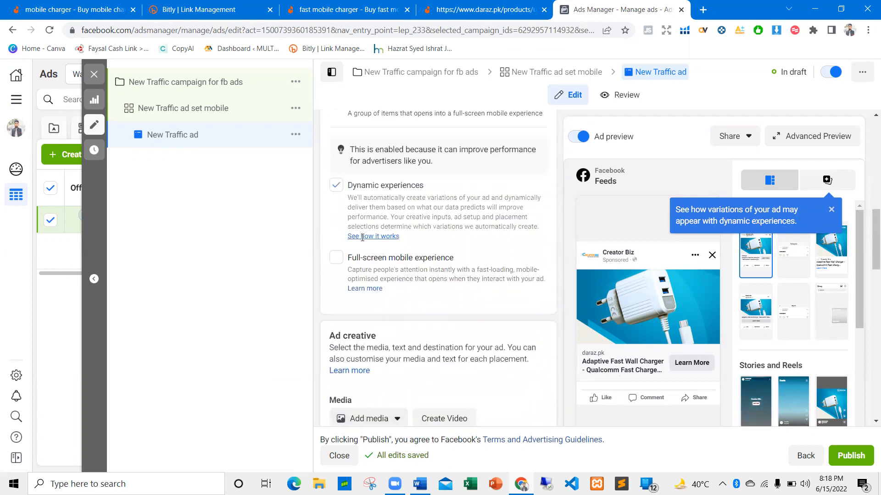
pyautogui.scroll(-5, 389, 222)
pyautogui.scroll(-3, 360, 228)
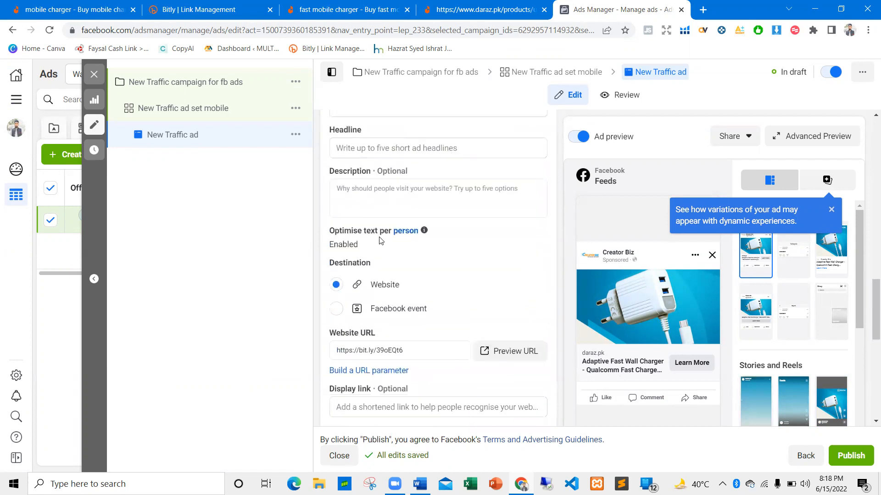
pyautogui.scroll(-8, 384, 267)
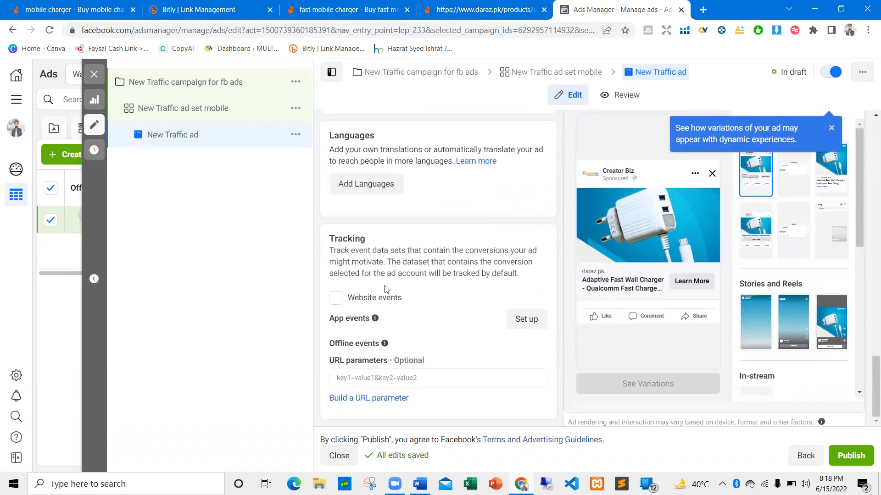
pyautogui.scroll(9, 385, 285)
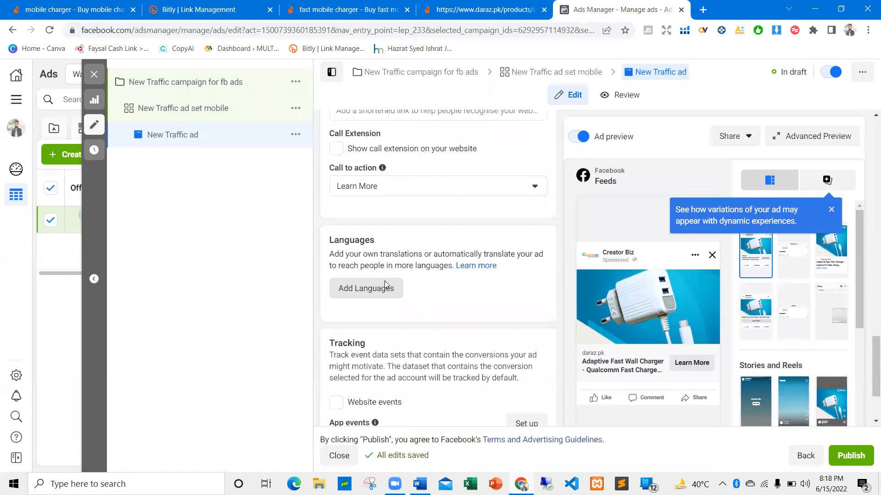
pyautogui.scroll(-1, 363, 291)
# Start adding an image to the ad creative, and download the Adaptive Fast Wall Charger picture from the Daraz search results
pyautogui.scroll(4, 363, 275)
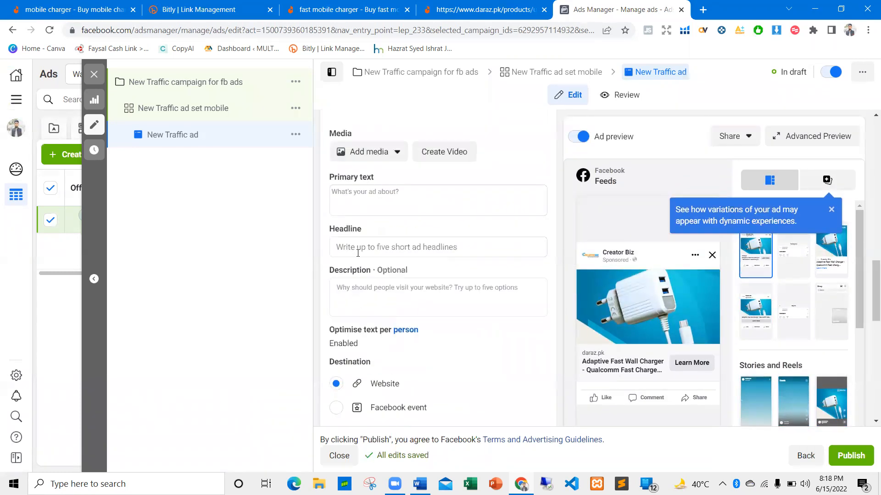
pyautogui.click(365, 234)
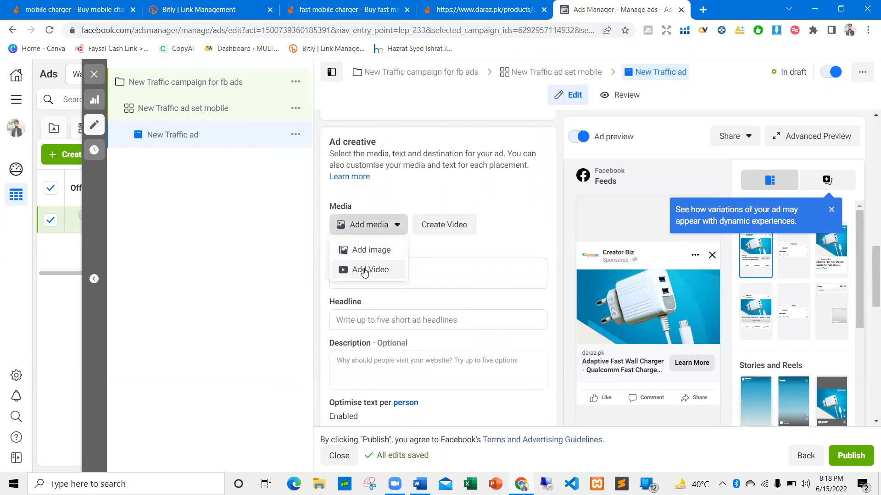
pyautogui.click(360, 250)
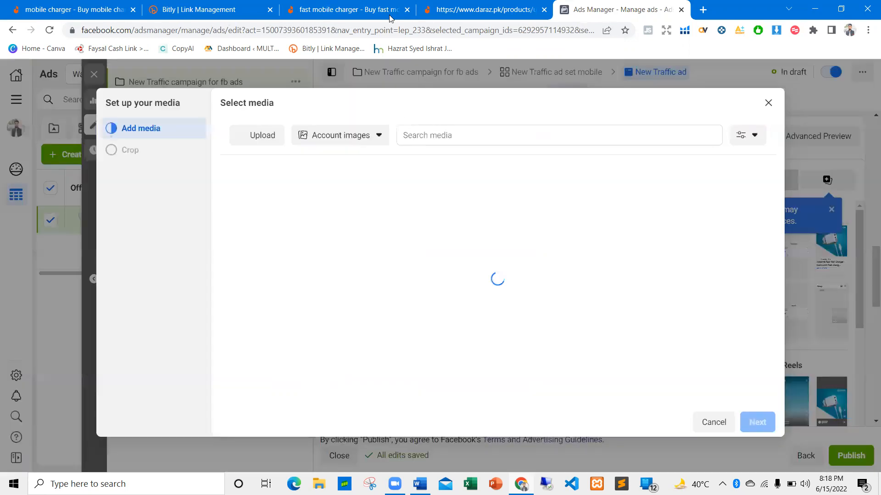
pyautogui.click(310, 6)
pyautogui.rightClick(266, 290)
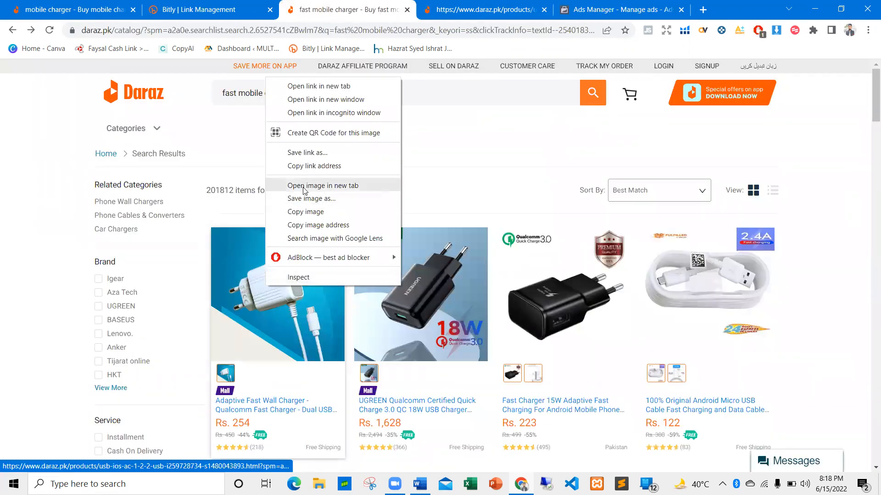
pyautogui.click(307, 198)
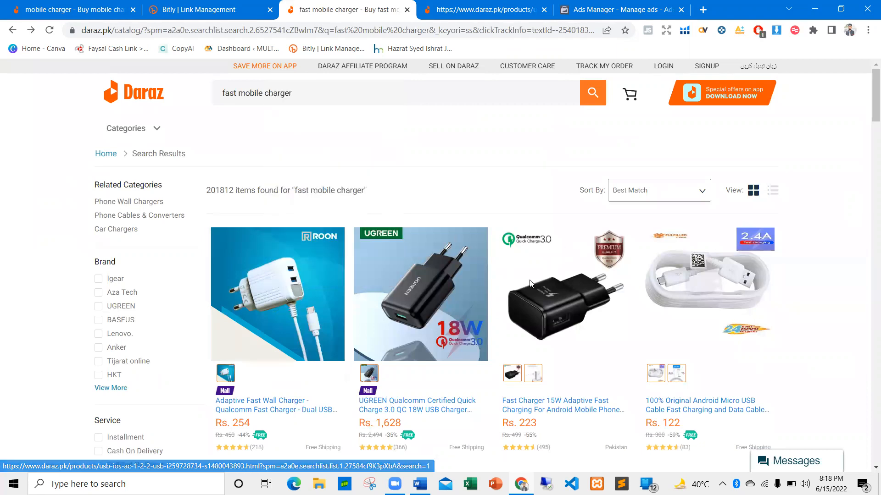
pyautogui.click(349, 257)
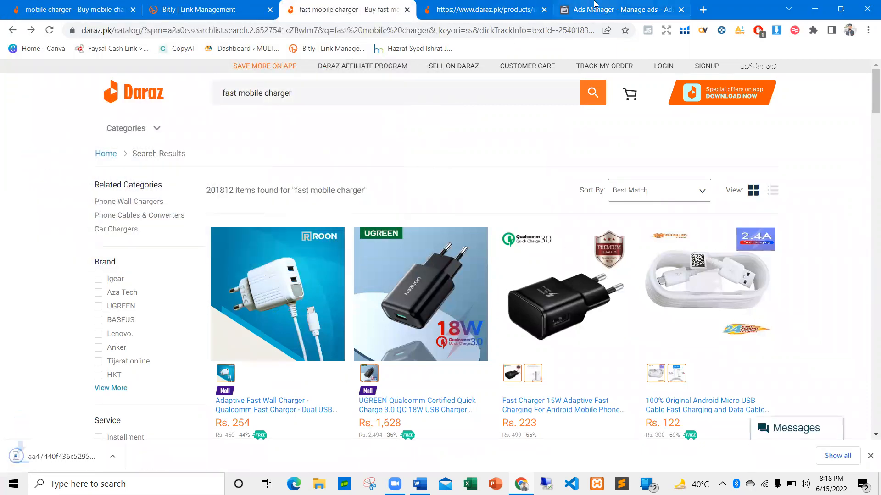
# Return to Ads Manager, use the downloaded charger image as the ad media, and keep the original crop for all placements
pyautogui.click(620, 9)
pyautogui.click(258, 190)
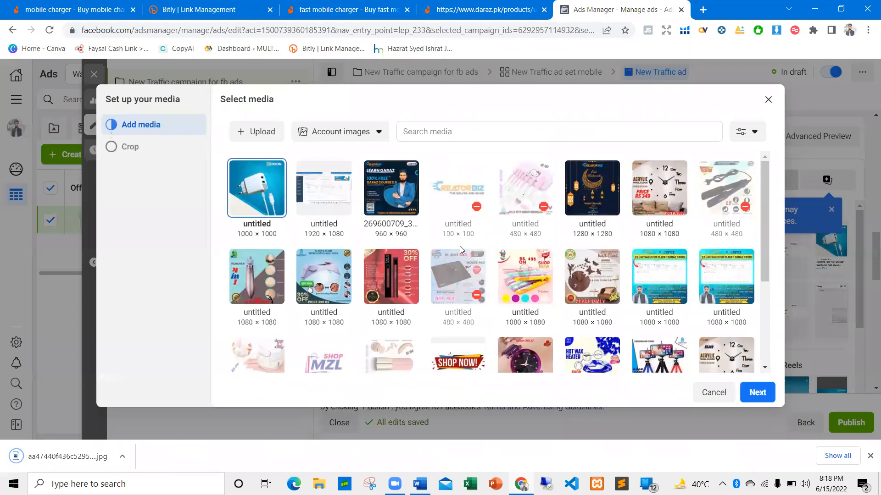
pyautogui.click(757, 392)
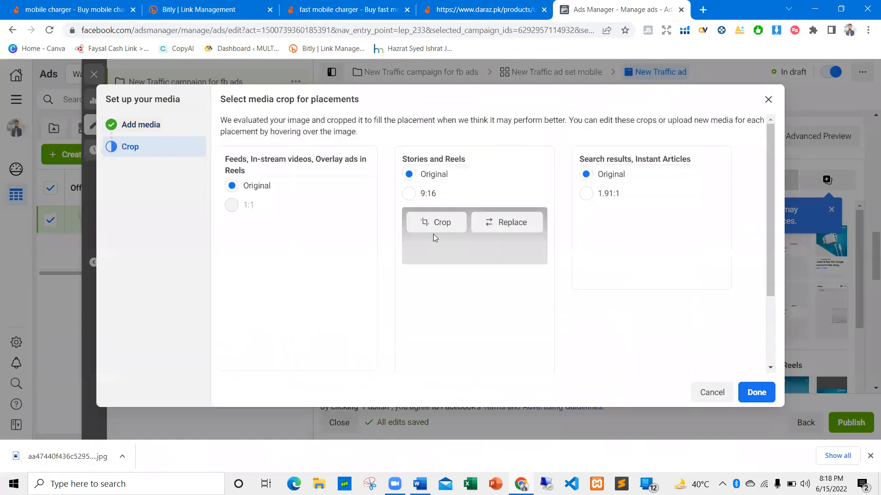
pyautogui.scroll(-3, 503, 277)
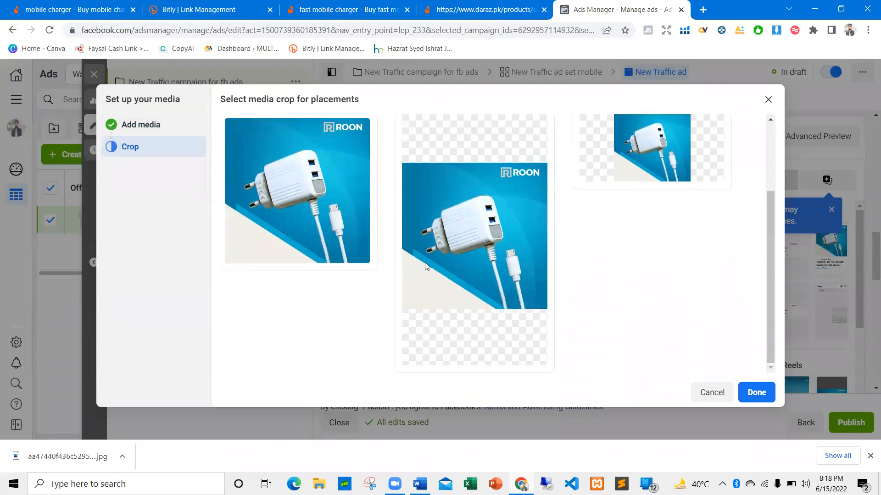
pyautogui.click(754, 394)
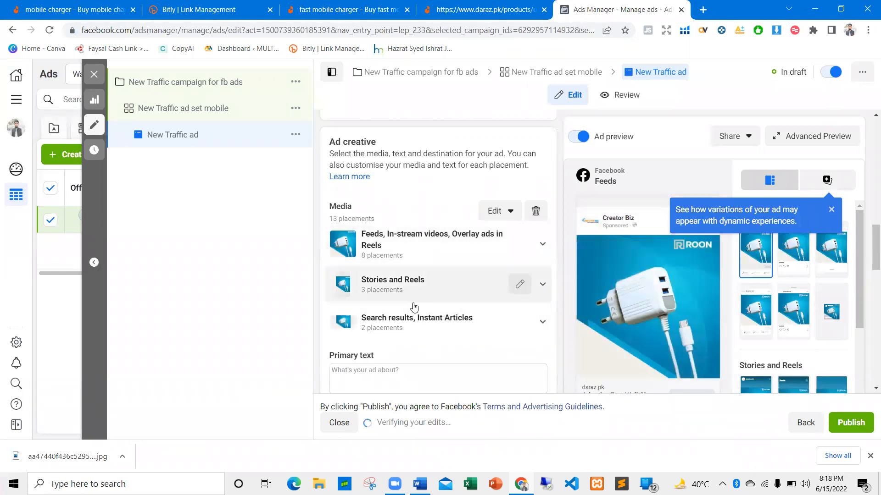
# Copy "Adaptive Fast Wall Charger - Qualcomm Fast Charger" from the Daraz listing's title into the ad's primary text
pyautogui.scroll(-2, 509, 282)
pyautogui.click(363, 319)
pyautogui.click(345, 8)
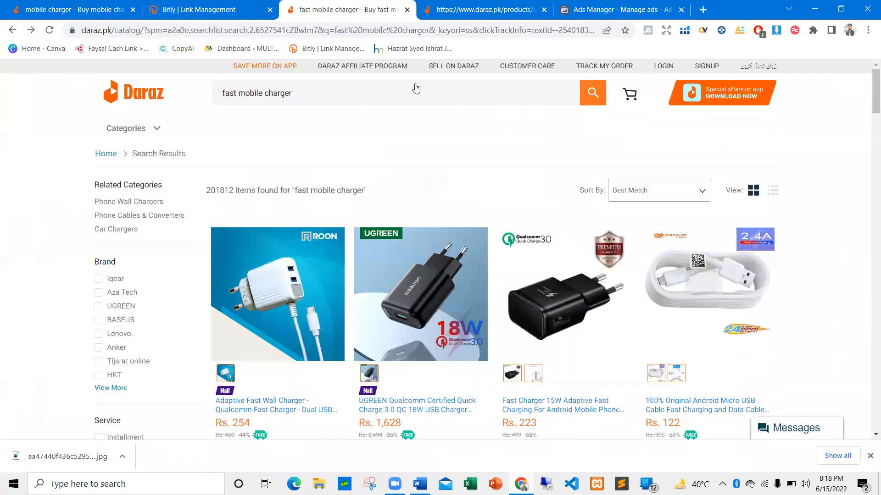
pyautogui.click(438, 9)
pyautogui.moveTo(325, 182); pyautogui.dragTo(373, 198)
pyautogui.hotkey('ctrl', 'c')
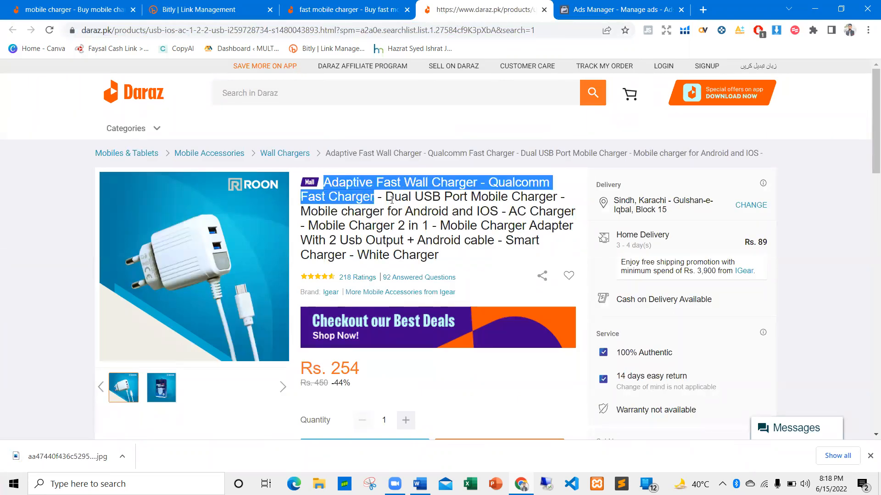
pyautogui.click(596, 10)
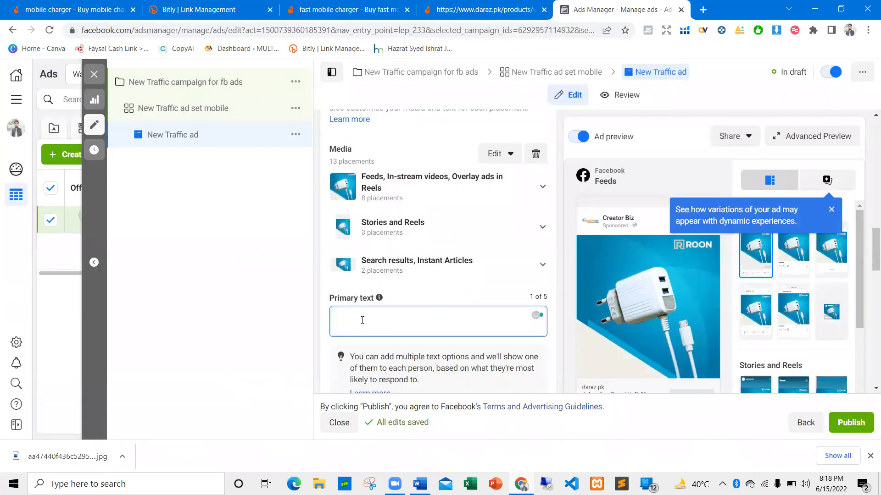
pyautogui.hotkey('ctrl', 'v')
# Set the ad headline to "Adaptive Fast Wall Charger ONLY 399 RS"
pyautogui.scroll(-5, 411, 247)
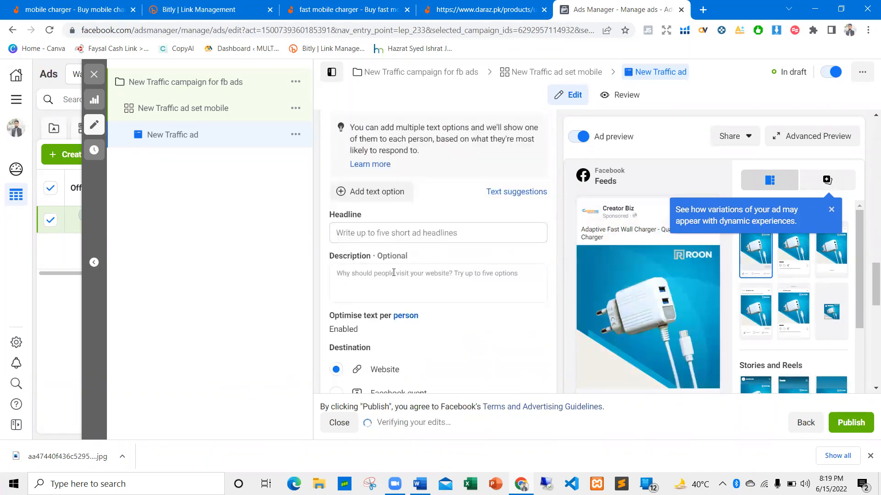
pyautogui.scroll(-5, 545, 277)
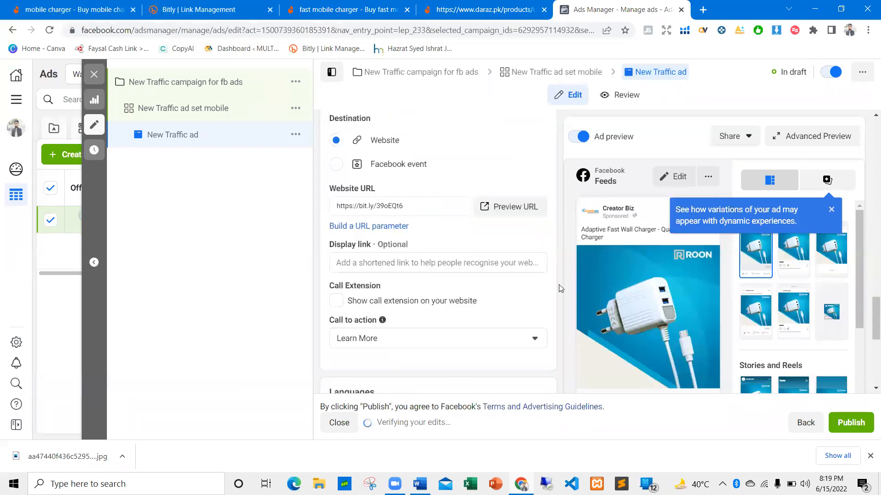
pyautogui.scroll(4, 405, 247)
pyautogui.click(387, 176)
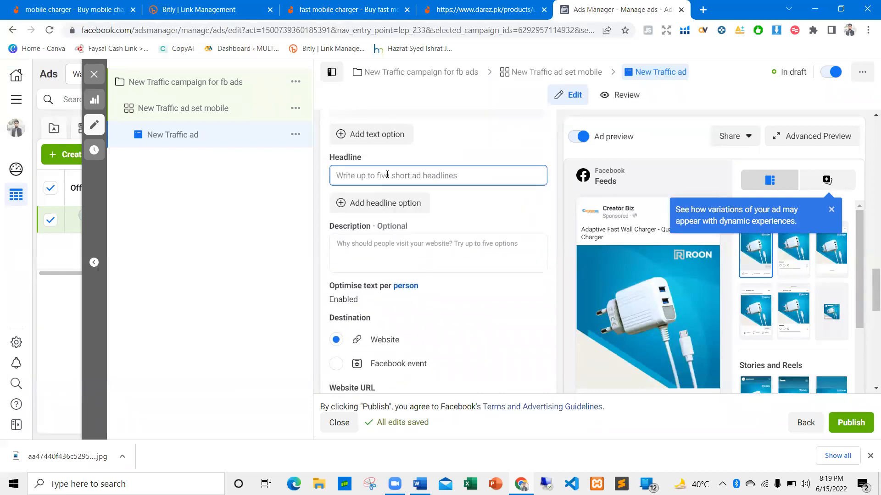
pyautogui.hotkey('ctrl', 'v')
pyautogui.press('BackSpace')
pyautogui.press('BackSpace')
pyautogui.press('BackSpace')
pyautogui.press('BackSpace')
pyautogui.press('BackSpace')
pyautogui.press('BackSpace')
pyautogui.press('BackSpace')
pyautogui.press('BackSpace')
pyautogui.press('BackSpace')
pyautogui.press('BackSpace')
pyautogui.press('BackSpace')
pyautogui.press('BackSpace')
pyautogui.press('BackSpace')
pyautogui.press('BackSpace')
pyautogui.press('BackSpace')
pyautogui.press('BackSpace')
pyautogui.press('BackSpace')
pyautogui.press('BackSpace')
pyautogui.press('BackSpace')
pyautogui.press('BackSpace')
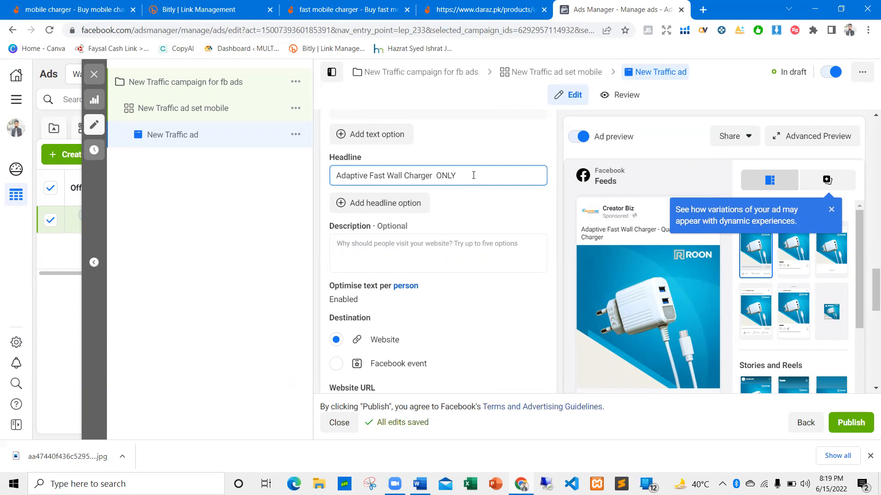
pyautogui.write('399 RS')
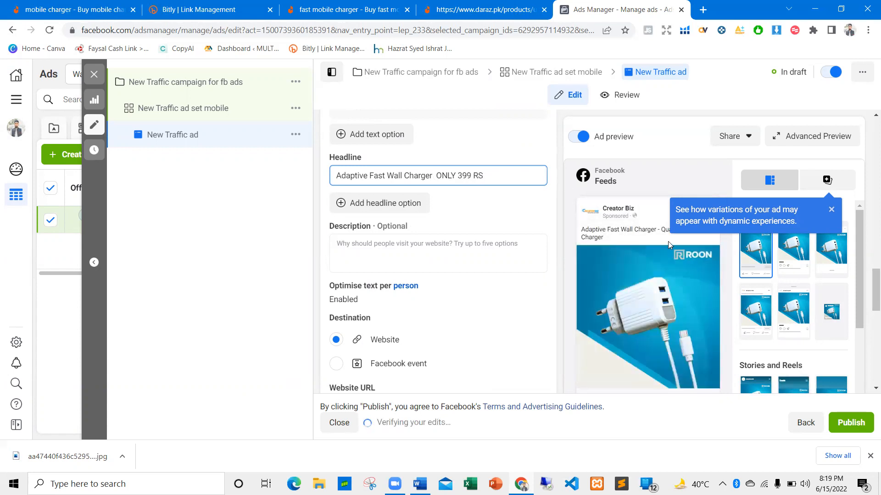
# Check the ad preview and remaining settings, publish the traffic campaign, and switch the New Traffic ad off
pyautogui.scroll(-3, 668, 245)
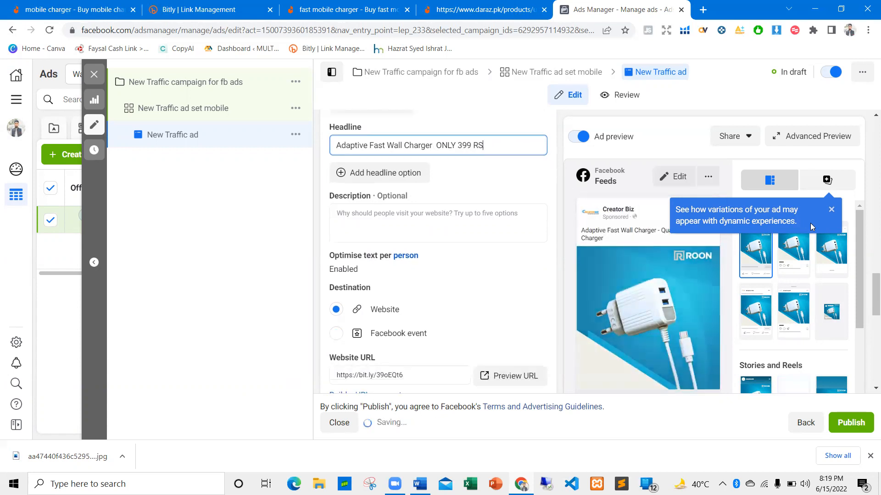
pyautogui.scroll(-2, 861, 298)
pyautogui.scroll(-1, 860, 298)
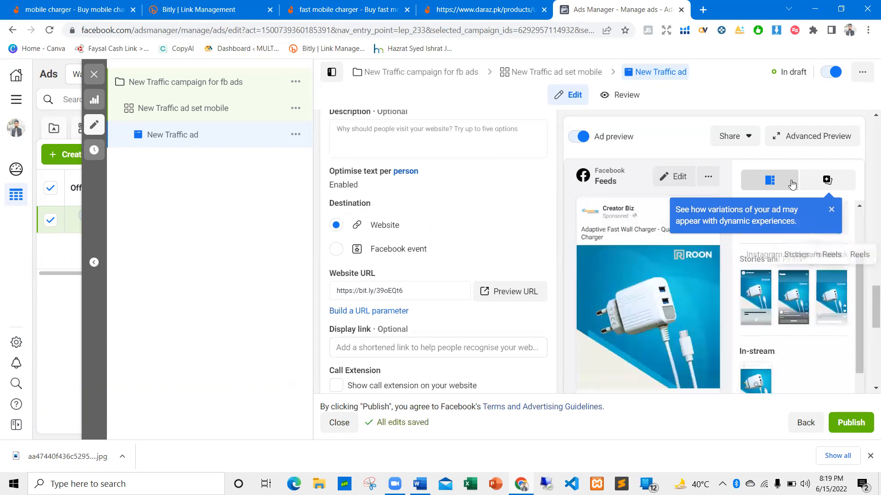
pyautogui.scroll(-3, 642, 282)
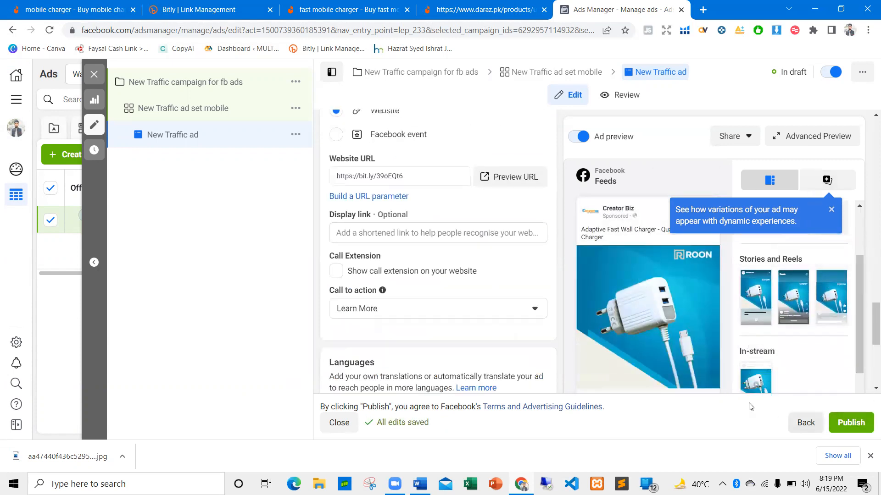
pyautogui.scroll(-5, 431, 256)
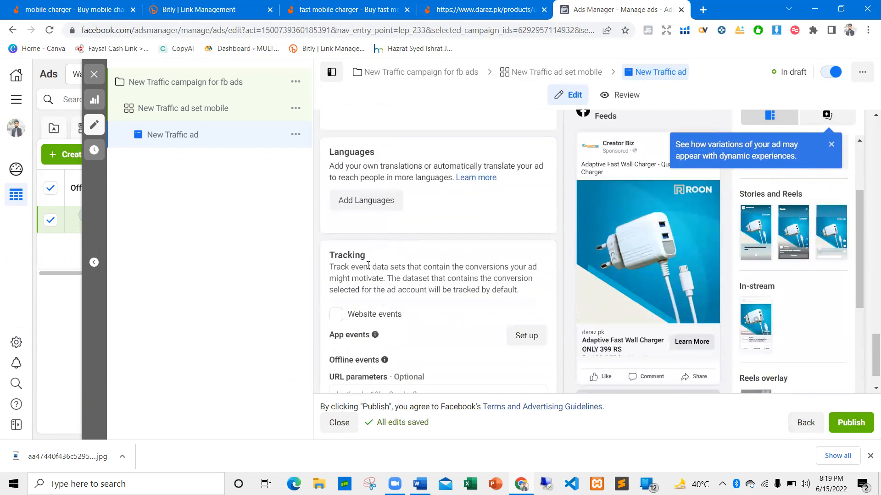
pyautogui.scroll(8, 468, 279)
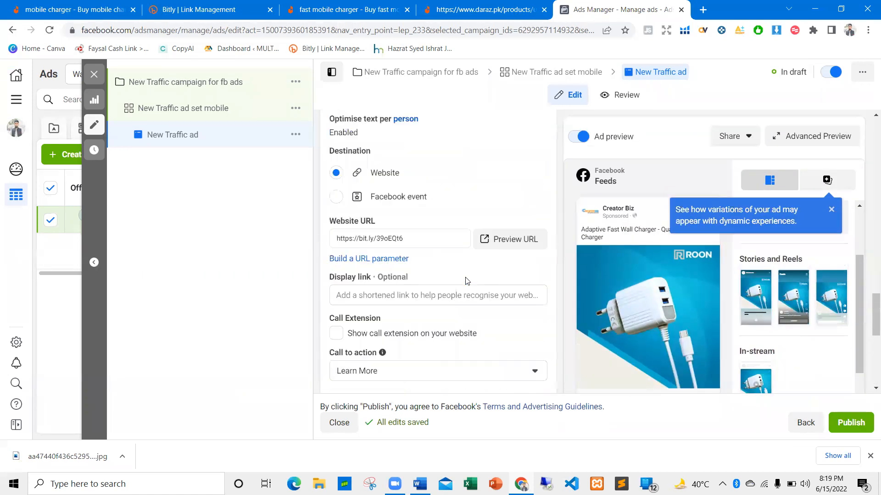
pyautogui.click(861, 423)
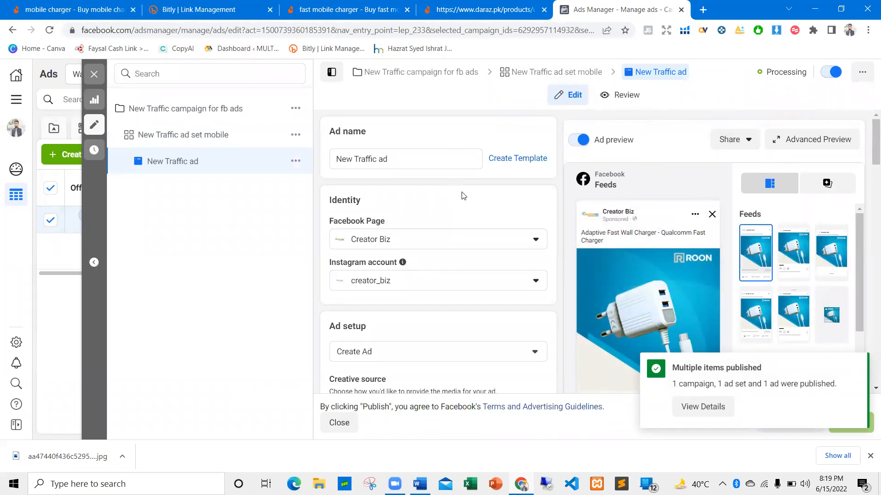
pyautogui.click(832, 74)
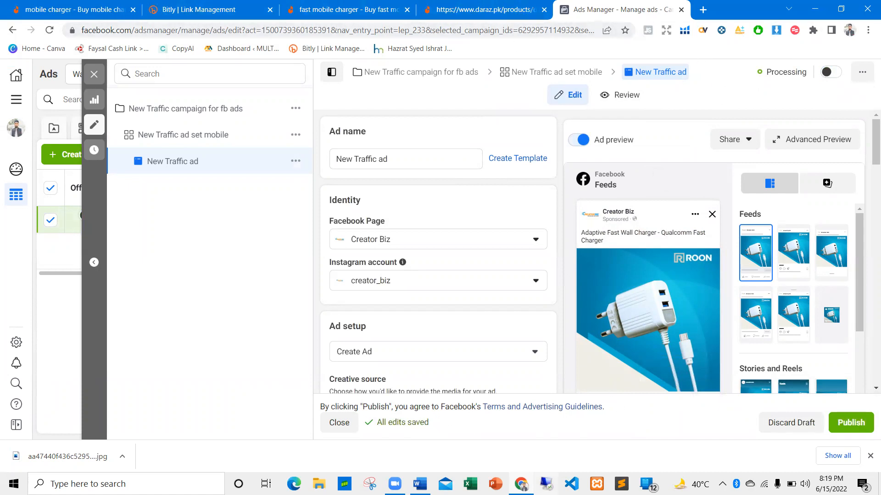
# Switch to the New Ranking document in Word and point out the Influencer Marketing bullet
pyautogui.hotkey('alt', 'Tab')
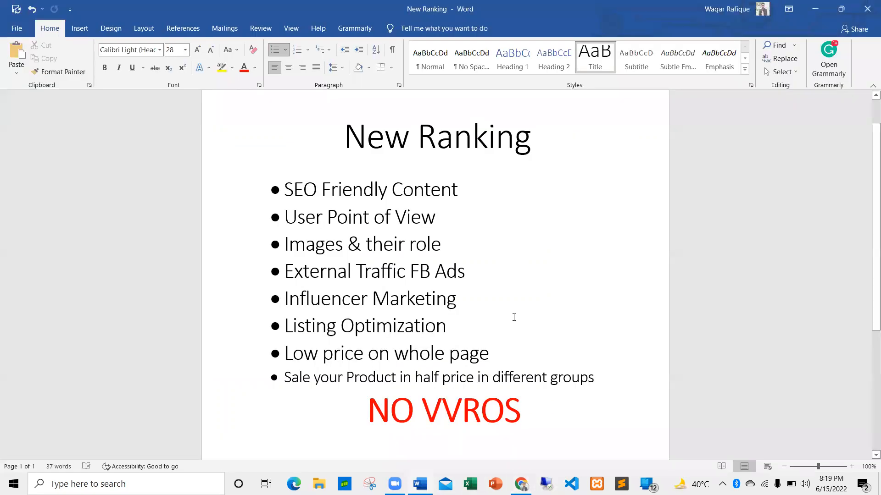
pyautogui.tripleClick(341, 302)
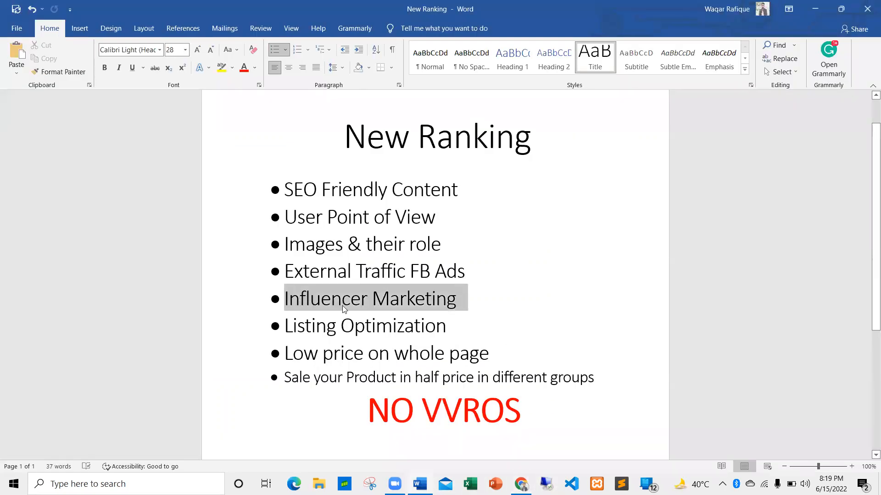
pyautogui.click(472, 306)
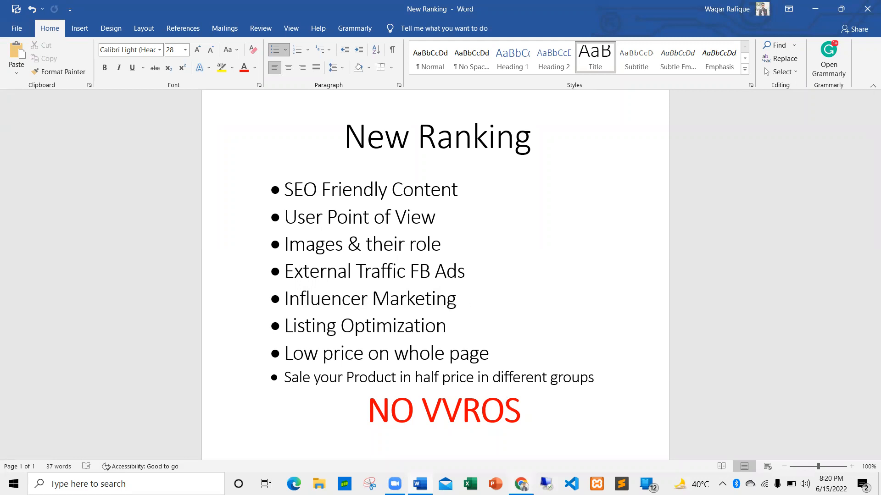
# Switch back to Chrome and open the AlfieCreations Instagram profile in a new tab
pyautogui.click(521, 485)
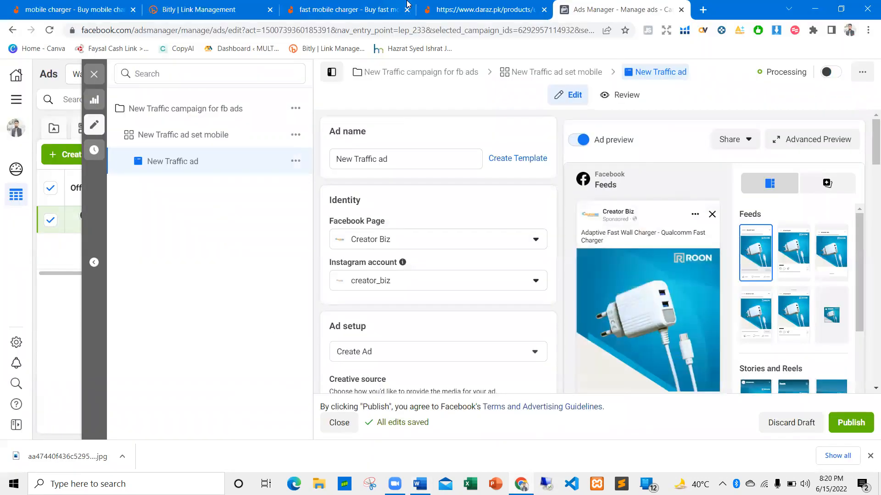
pyautogui.click(703, 10)
pyautogui.write('da')
pyautogui.press('BackSpace')
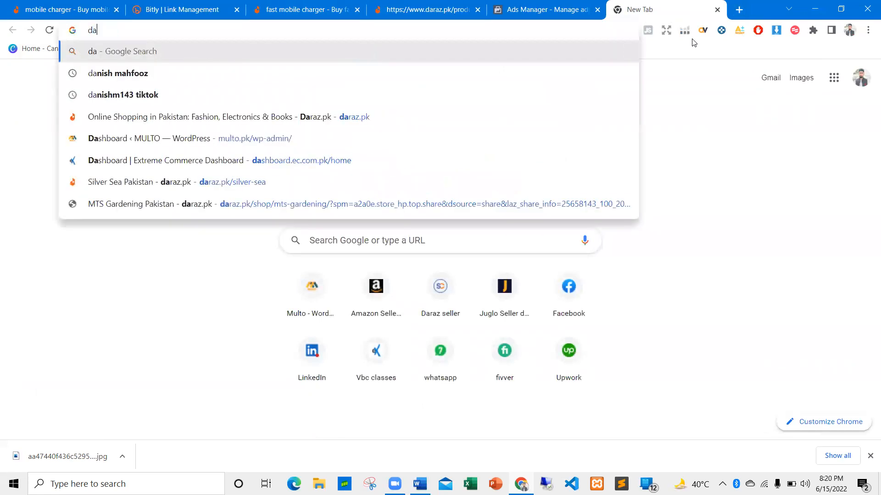
pyautogui.press('BackSpace')
pyautogui.press('BackSpace')
pyautogui.write('insta')
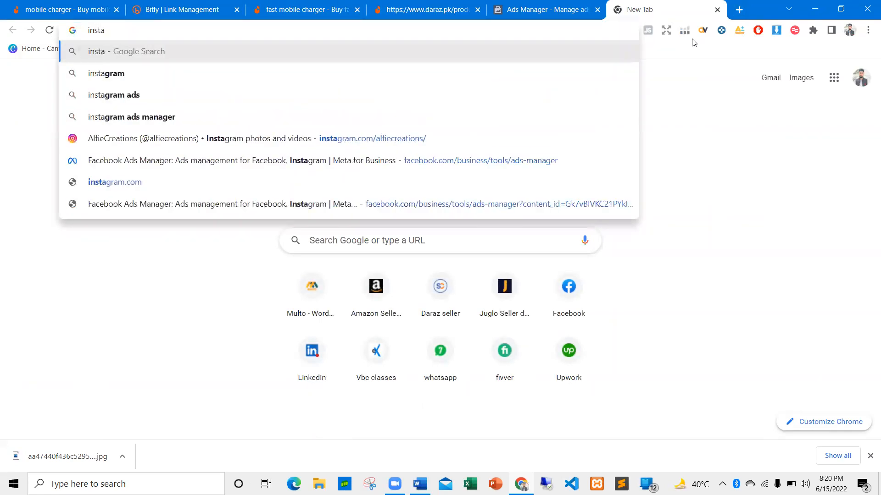
pyautogui.press('Down')
pyautogui.press('Down')
pyautogui.press('Down')
pyautogui.press('Down')
pyautogui.press('Return')
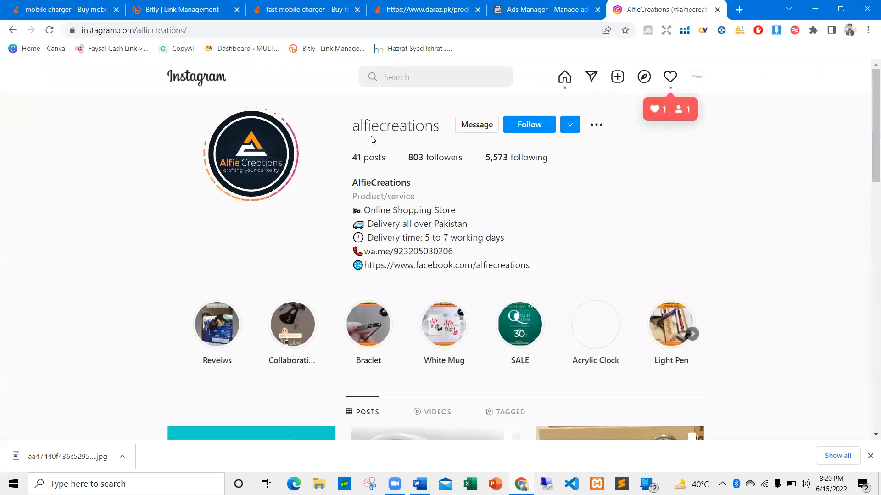
# Go to the Instagram home feed, search for "waqar", and open the waqarzaka influencer profile
pyautogui.click(402, 77)
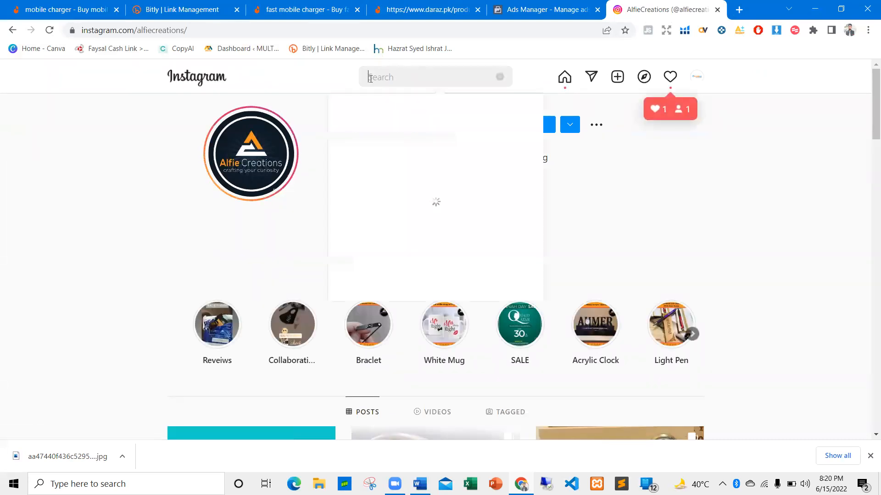
pyautogui.click(196, 79)
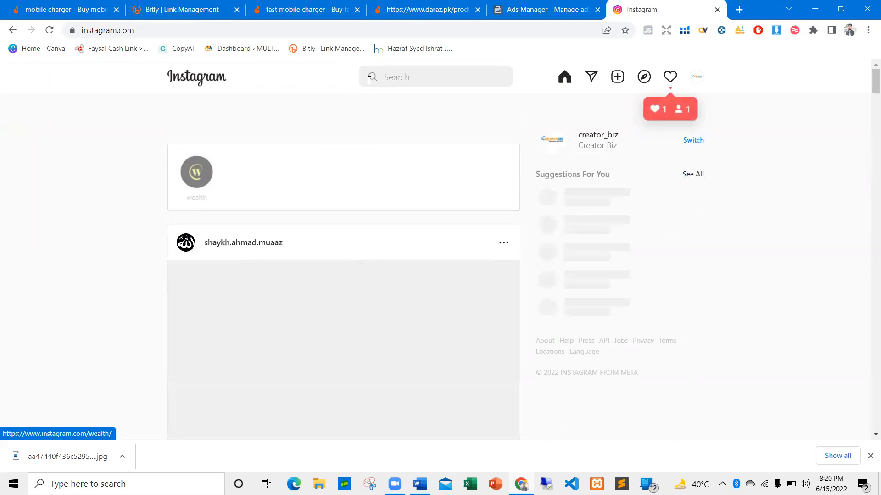
pyautogui.click(399, 72)
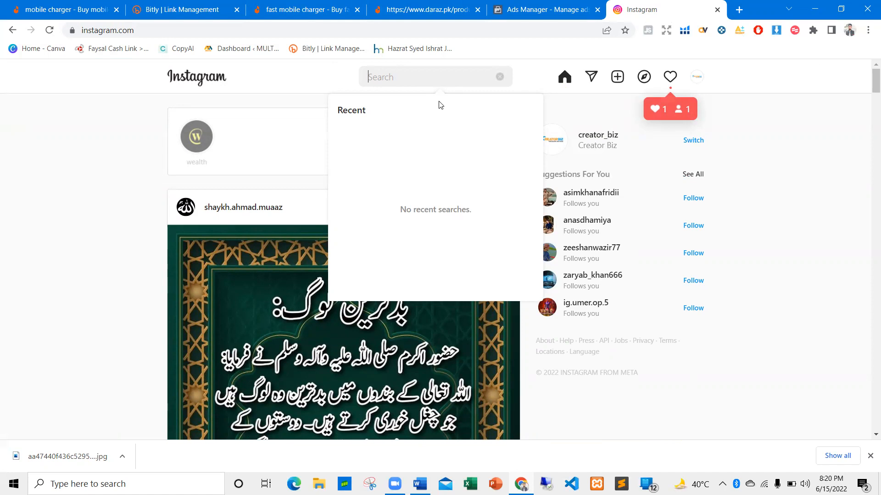
pyautogui.write('waqar')
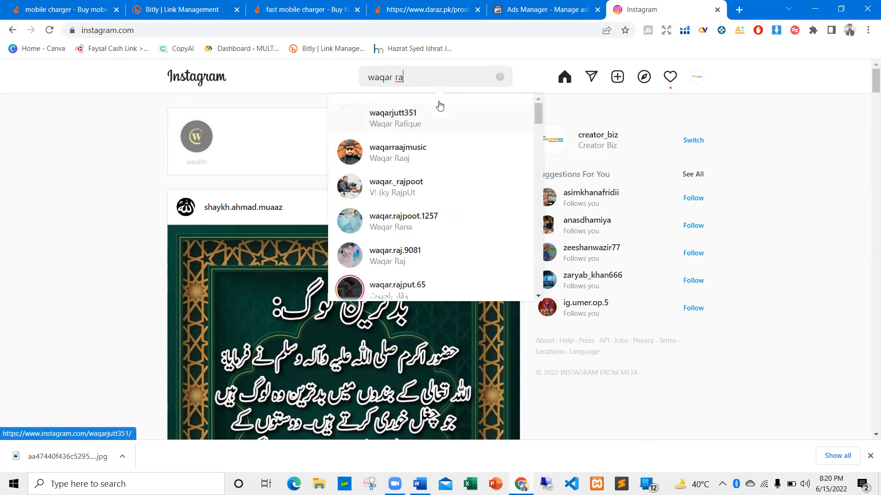
pyautogui.click(419, 120)
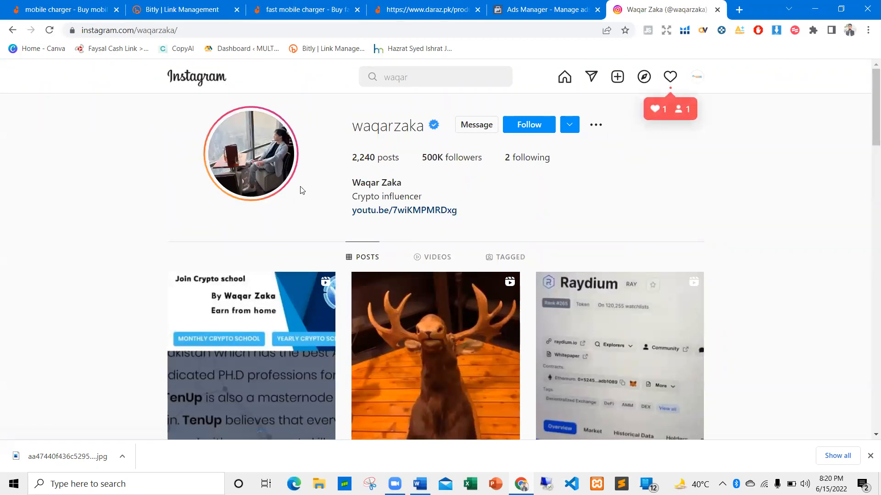
# Browse the waqarzaka profile's posts and open one to examine its caption, comments and likes
pyautogui.scroll(-8, 539, 185)
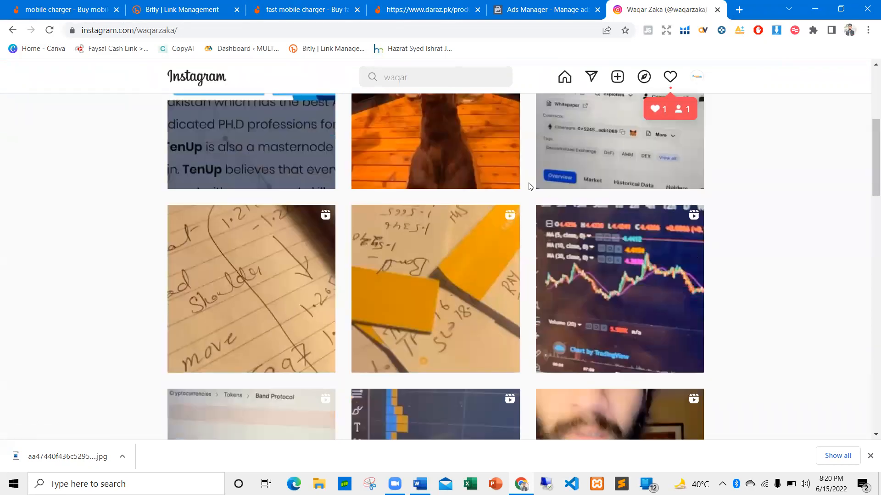
pyautogui.scroll(-13, 530, 187)
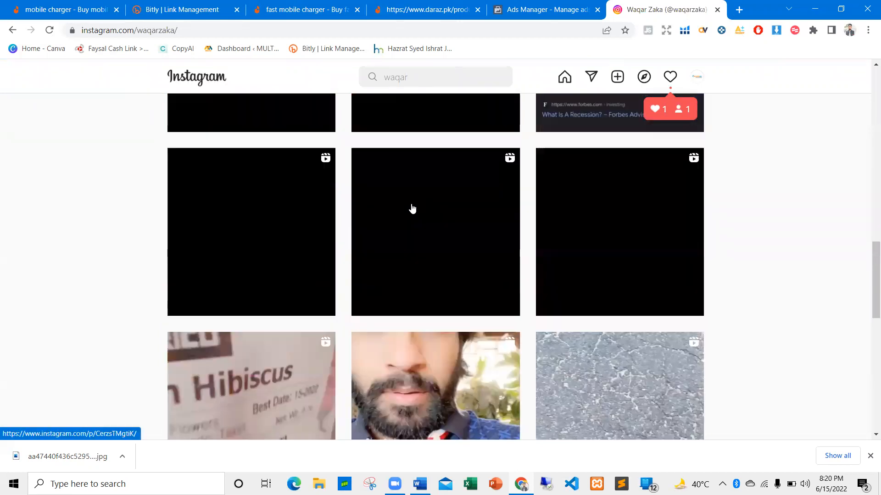
pyautogui.scroll(-4, 409, 211)
pyautogui.scroll(-4, 406, 216)
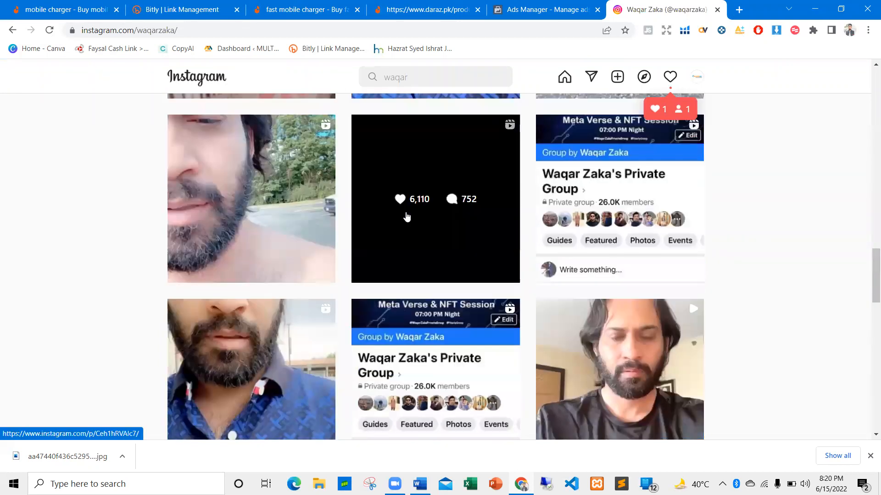
pyautogui.click(441, 300)
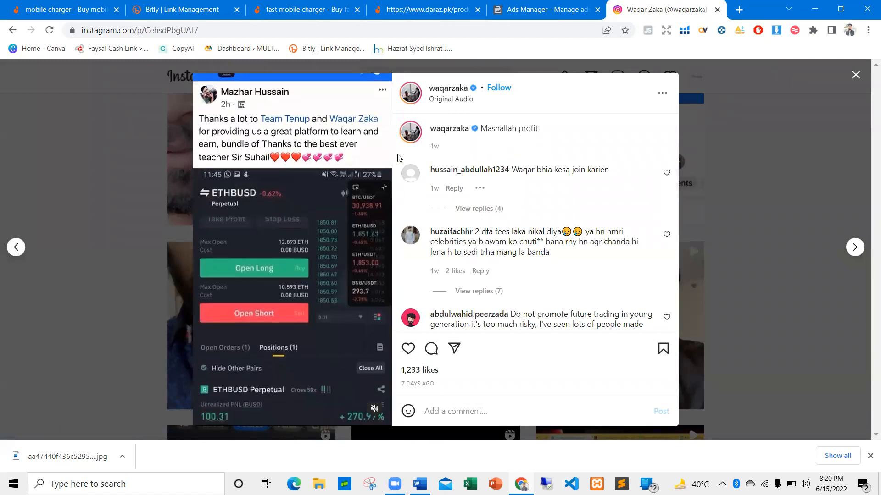
# Close the open Instagram post and point out the name and Crypto influencer bio on the waqarzaka profile
pyautogui.click(855, 75)
pyautogui.scroll(20, 622, 201)
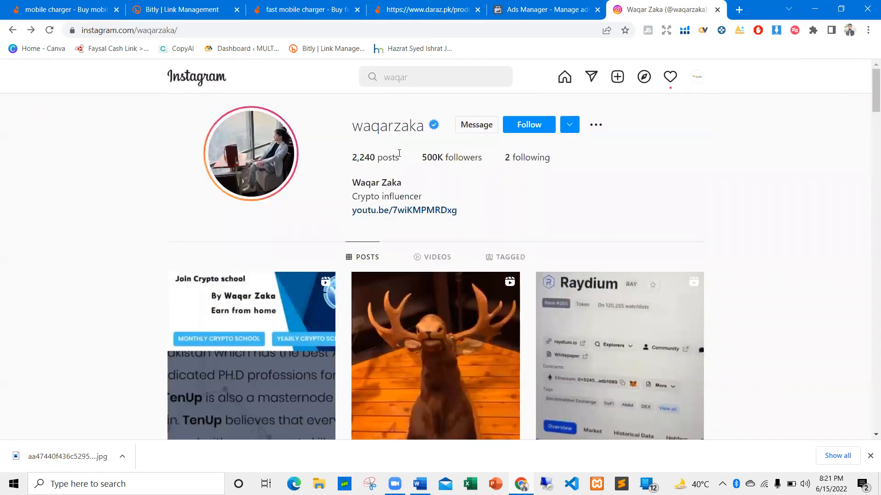
pyautogui.moveTo(345, 189); pyautogui.dragTo(427, 193)
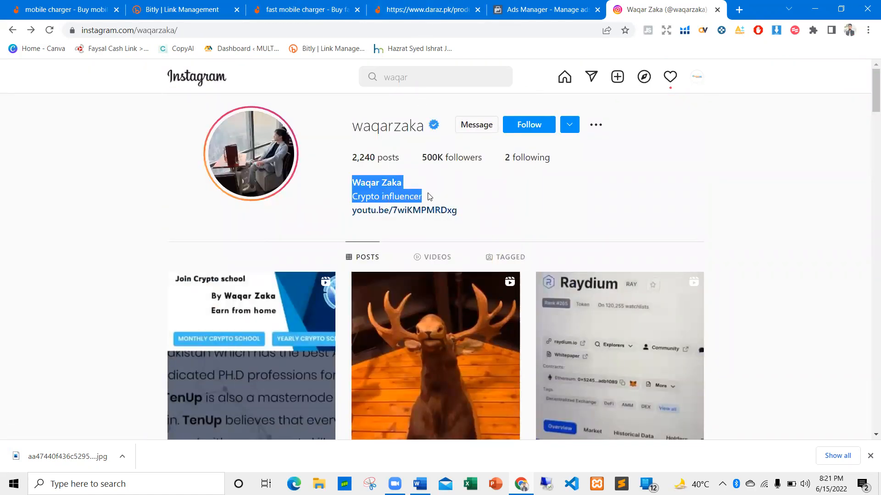
pyautogui.click(426, 193)
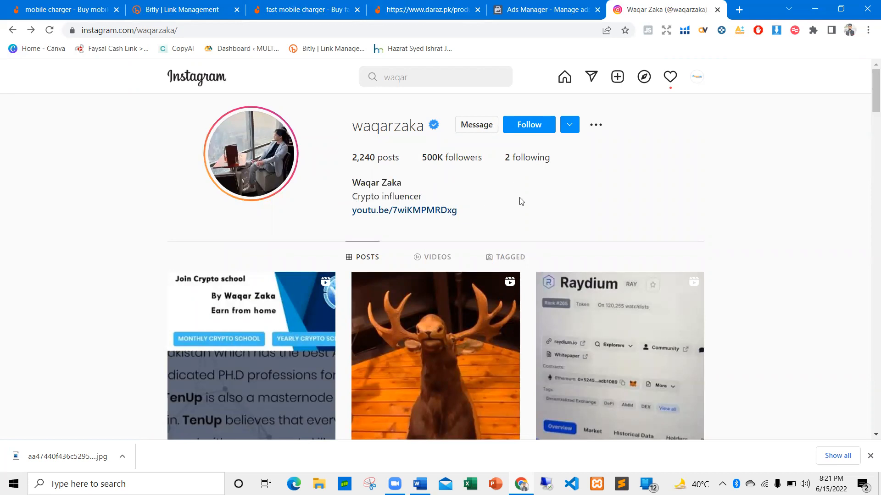
# Switch to the New Ranking document in Word and add an empty comment to the Listing Optimization bullet
pyautogui.click(542, 5)
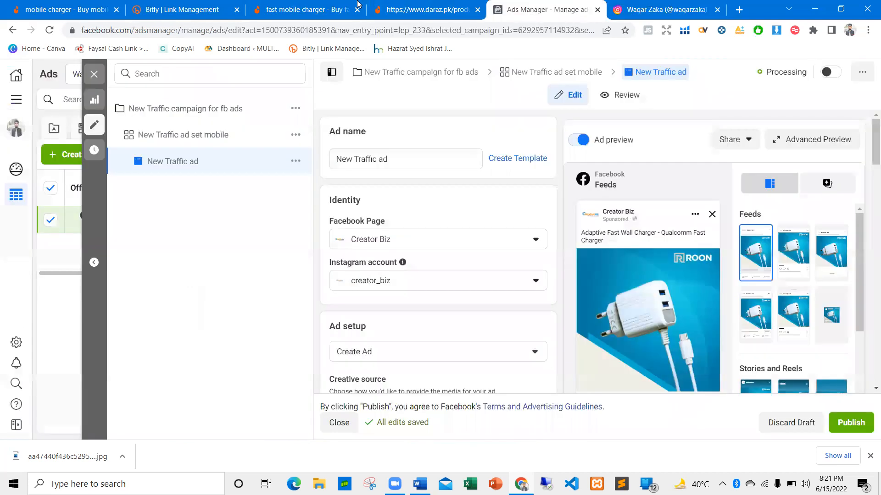
pyautogui.hotkey('alt', 'Tab')
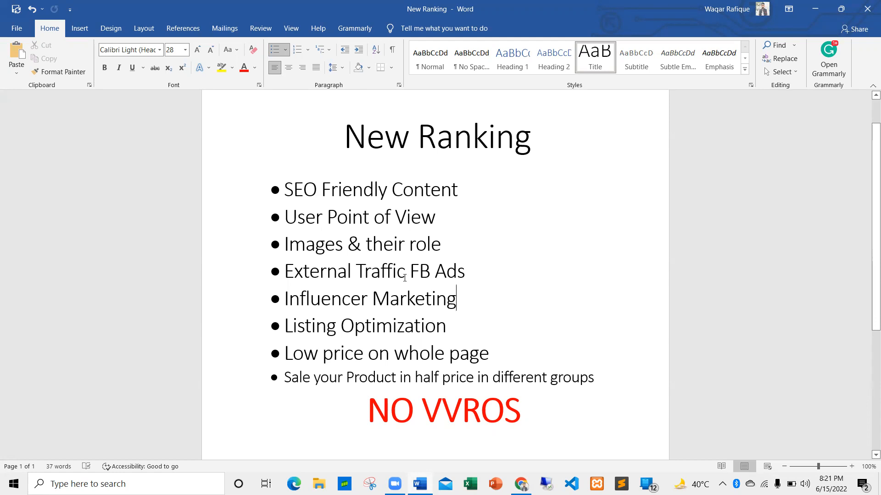
pyautogui.moveTo(446, 326); pyautogui.dragTo(284, 326)
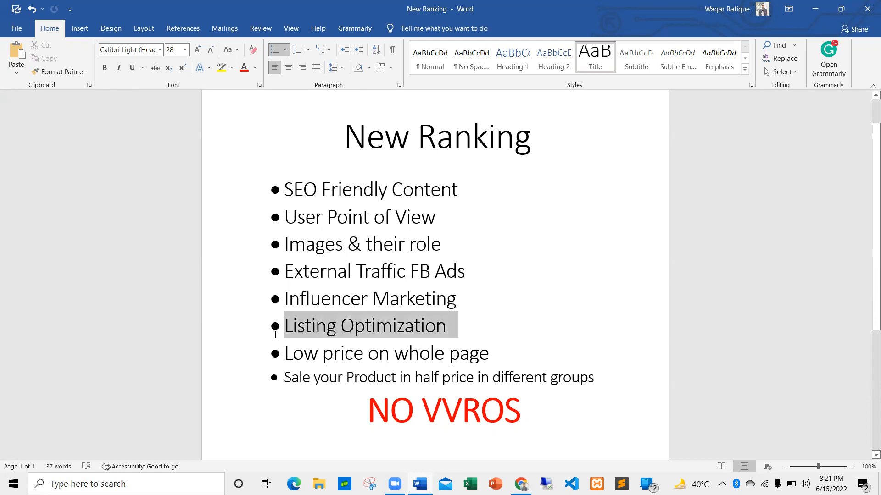
pyautogui.click(439, 303)
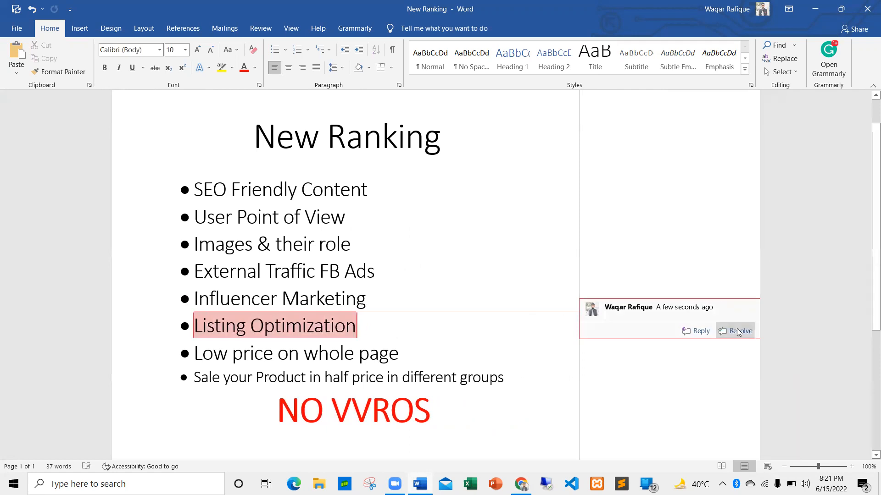
pyautogui.click(424, 335)
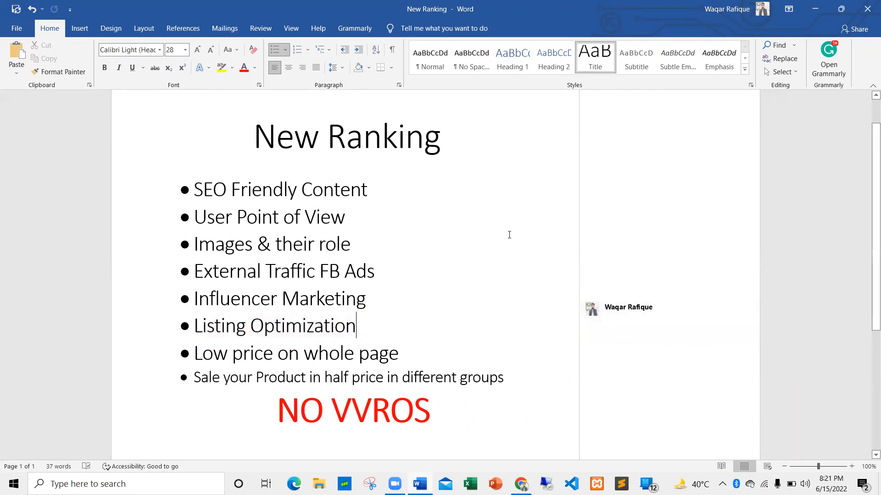
pyautogui.rightClick(625, 140)
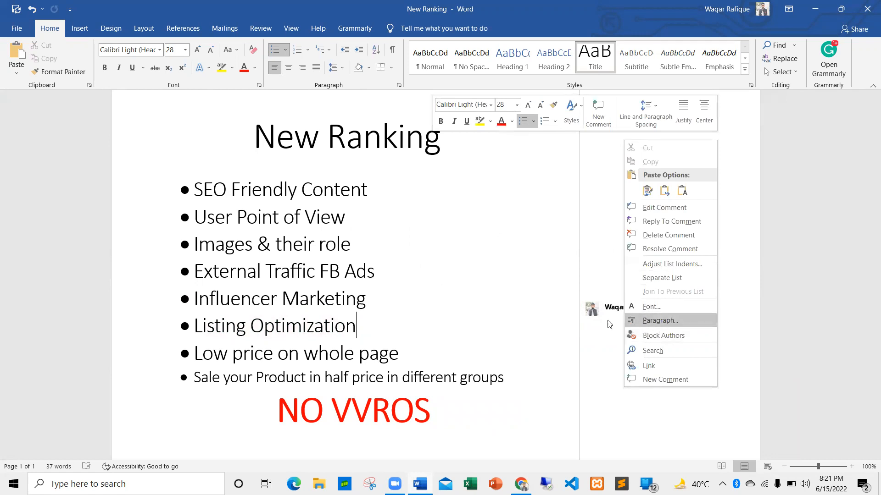
pyautogui.click(437, 326)
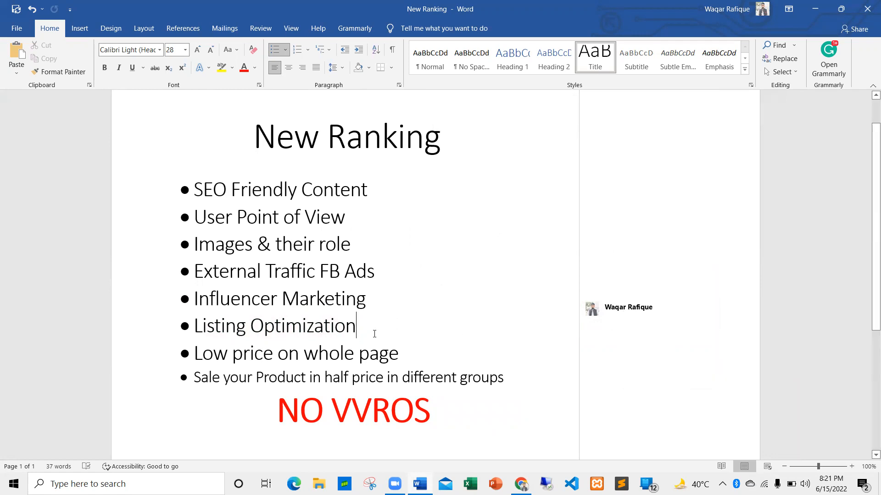
# Switch to the Daraz charger listing in Chrome, expand its full product details and review the specifications
pyautogui.hotkey('alt', 'Tab')
pyautogui.click(397, 4)
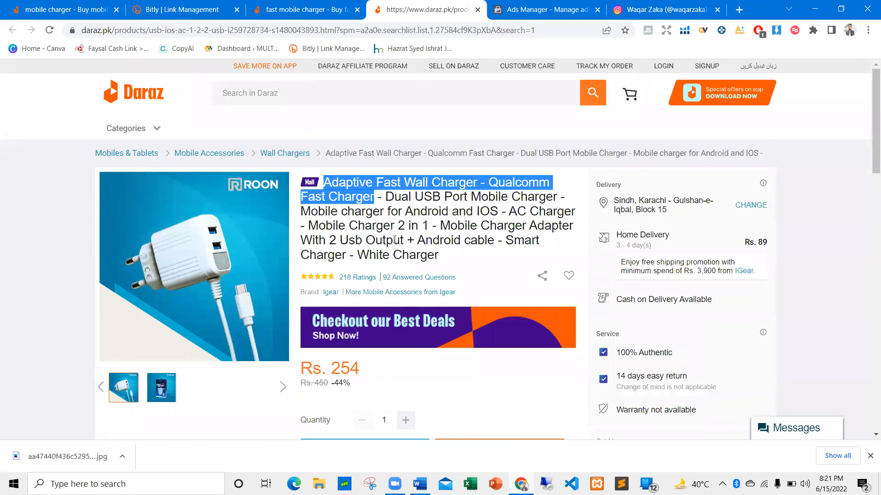
pyautogui.click(360, 248)
pyautogui.scroll(-15, 381, 243)
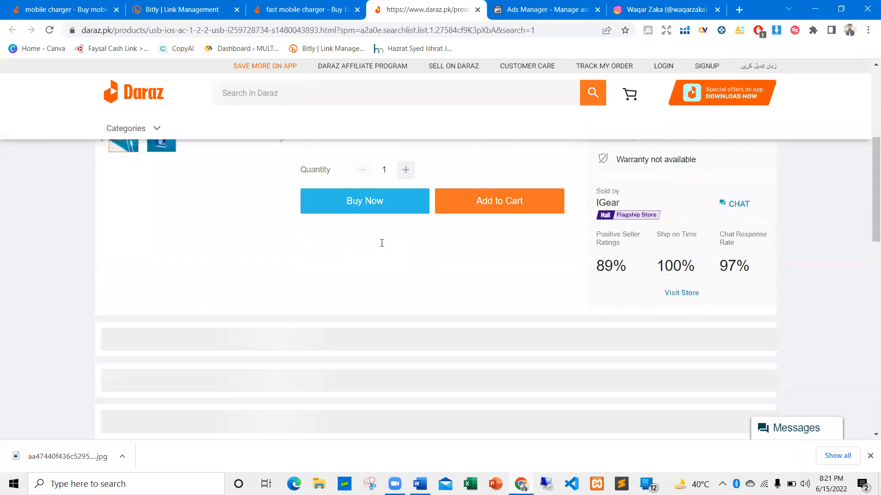
pyautogui.scroll(-5, 381, 248)
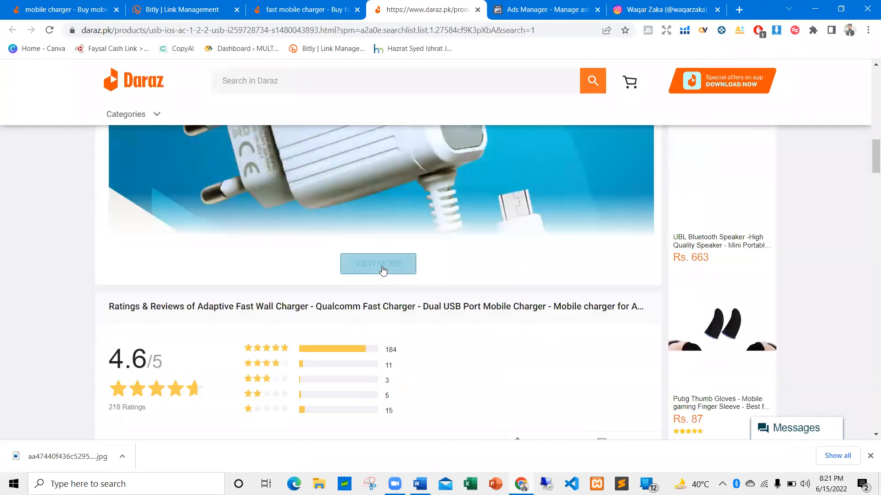
pyautogui.click(383, 267)
pyautogui.scroll(-6, 384, 269)
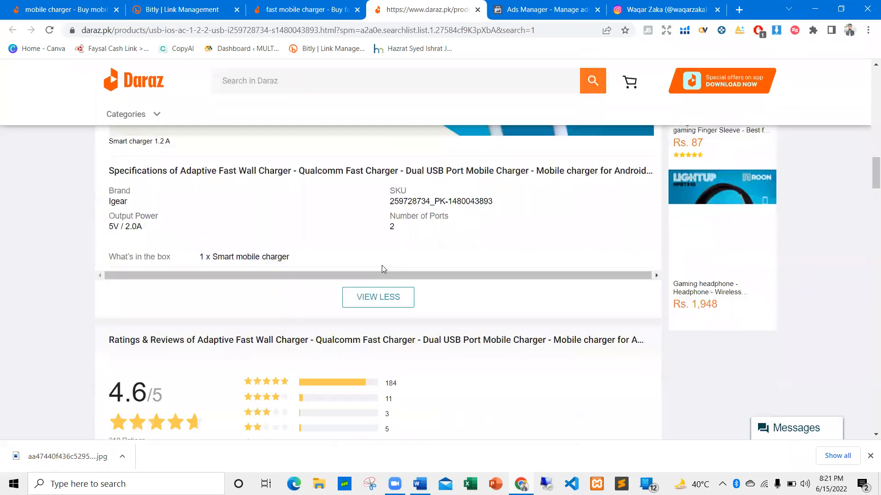
pyautogui.scroll(10, 383, 269)
pyautogui.scroll(15, 383, 269)
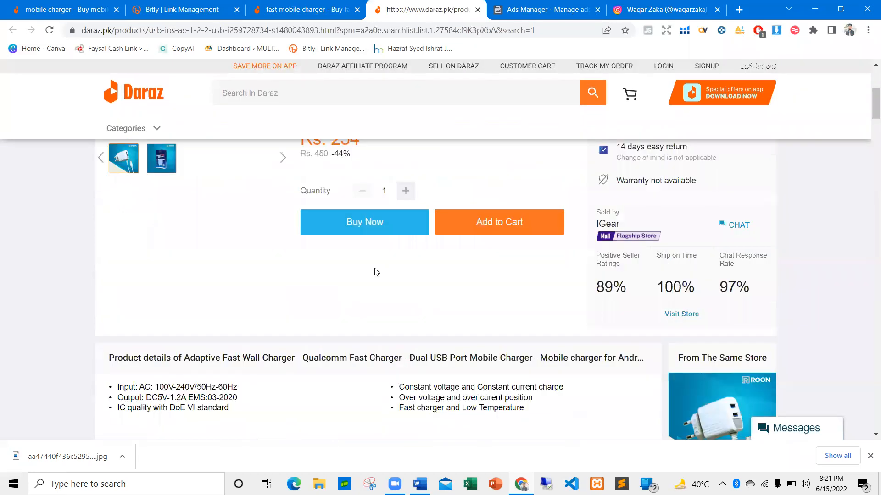
# Point out the charger listing's product title and the feature bullets under Product details
pyautogui.moveTo(439, 255); pyautogui.dragTo(313, 197)
pyautogui.click(363, 189)
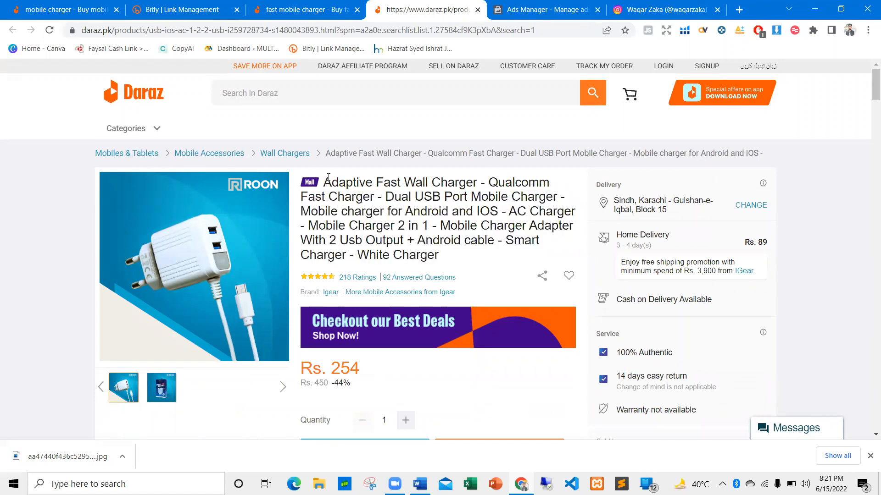
pyautogui.scroll(-6, 354, 198)
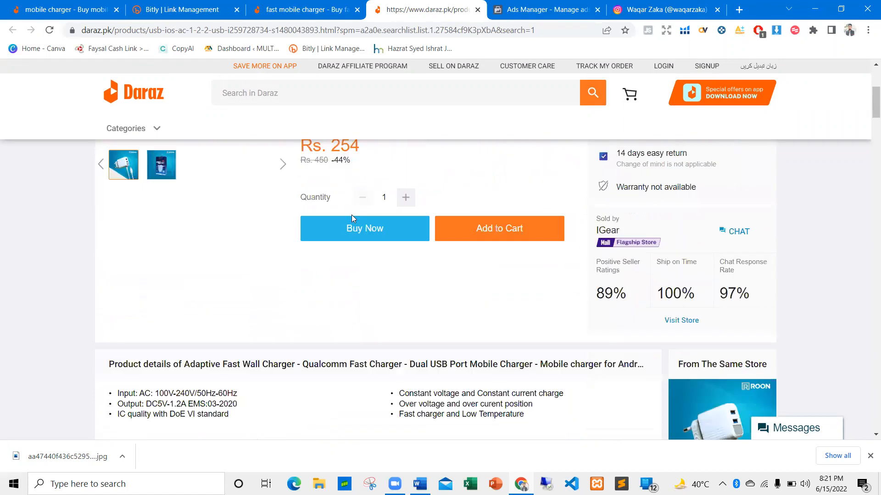
pyautogui.moveTo(523, 353); pyautogui.dragTo(101, 334)
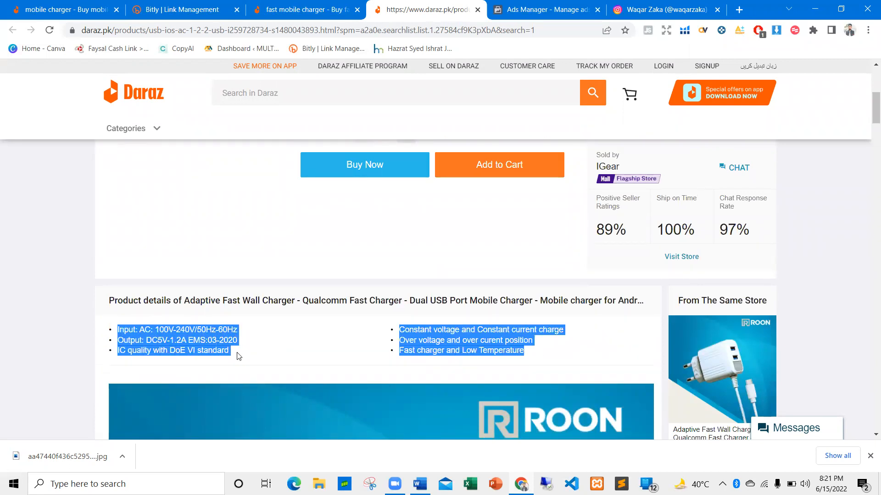
pyautogui.moveTo(239, 356); pyautogui.dragTo(245, 357)
pyautogui.click(348, 344)
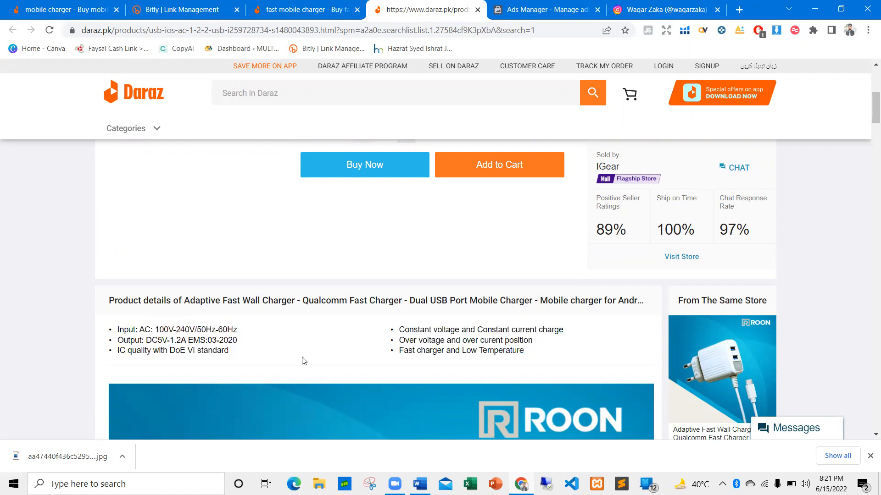
# Examine the listing's description image and specifications, and highlight the "Smart charger 1.2 A" description text
pyautogui.scroll(-3, 316, 358)
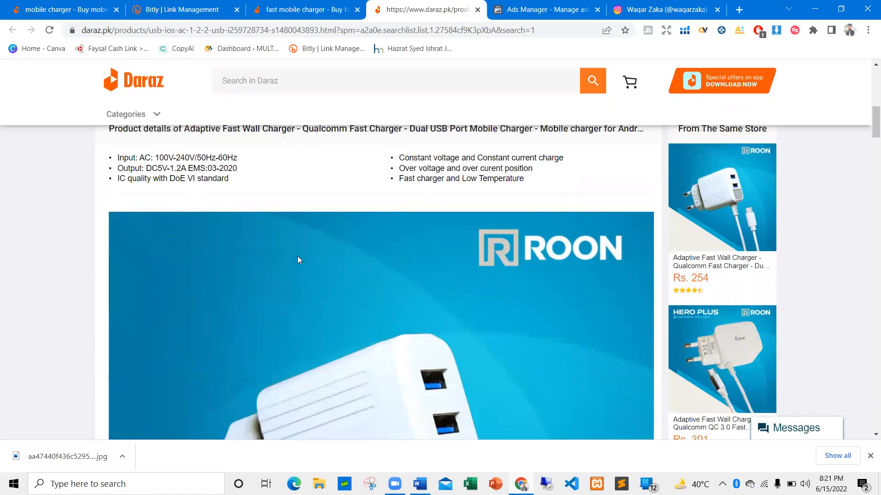
pyautogui.scroll(-10, 297, 256)
pyautogui.scroll(4, 187, 323)
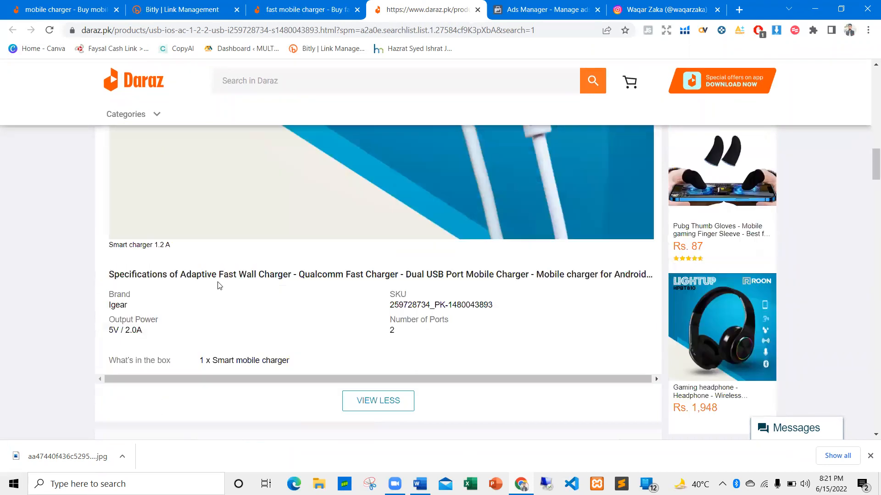
pyautogui.scroll(-3, 273, 309)
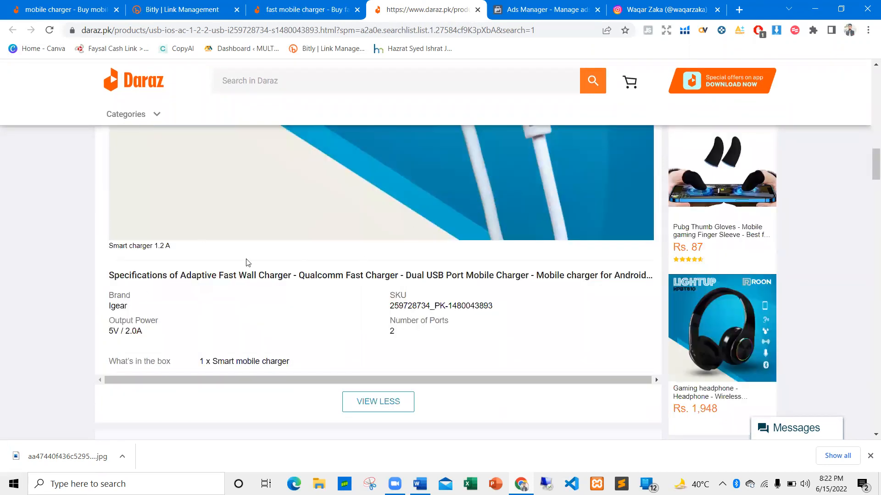
pyautogui.tripleClick(138, 247)
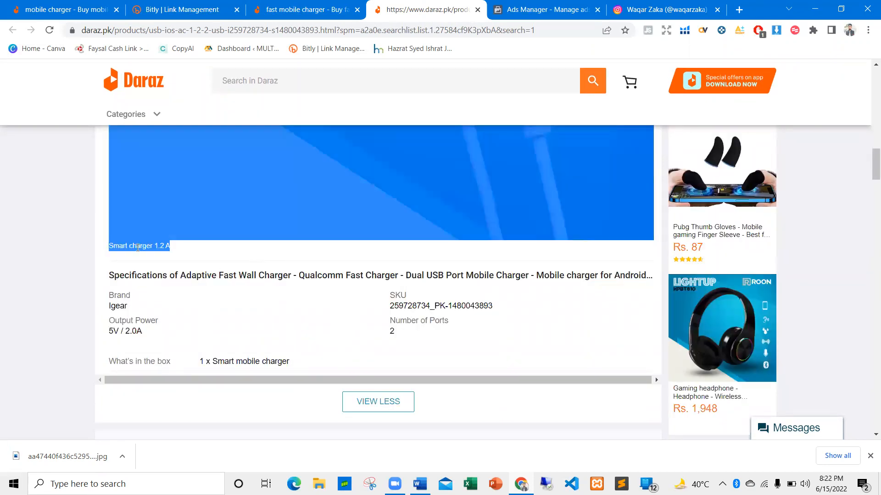
pyautogui.click(179, 251)
pyautogui.scroll(10, 321, 266)
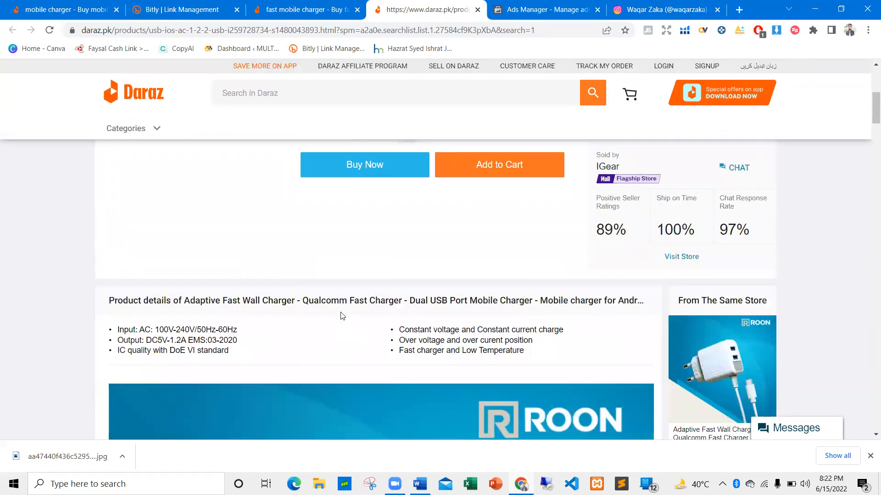
# Highlight the feature bullets again and review them against the listing's title and price section
pyautogui.scroll(-2, 356, 298)
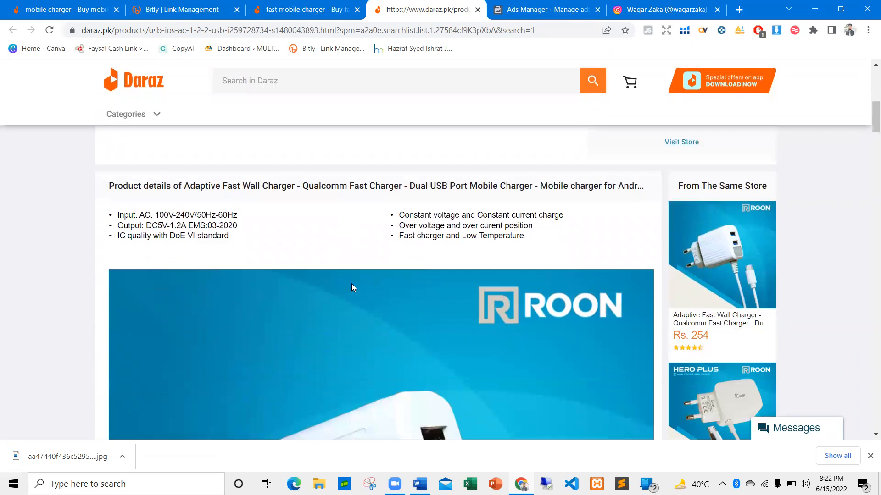
pyautogui.moveTo(555, 224); pyautogui.dragTo(159, 236)
pyautogui.click(356, 229)
pyautogui.scroll(-2, 362, 232)
pyautogui.scroll(8, 367, 257)
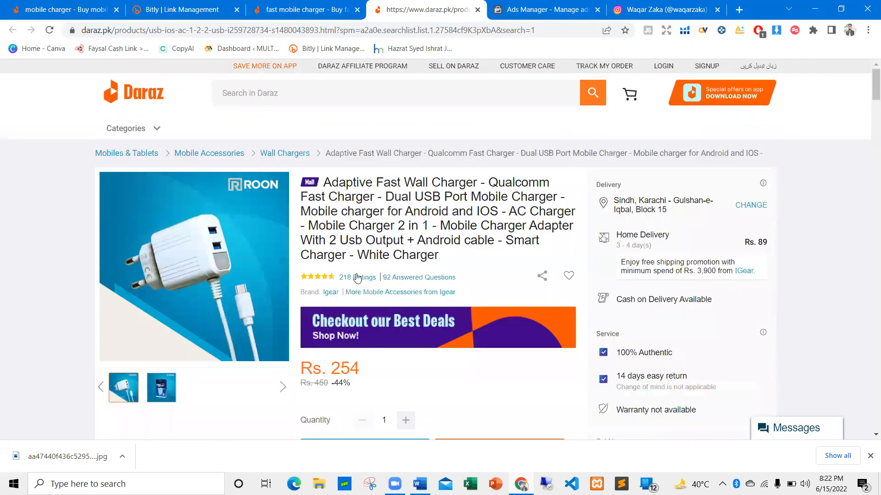
pyautogui.scroll(-7, 504, 276)
pyautogui.scroll(3, 633, 231)
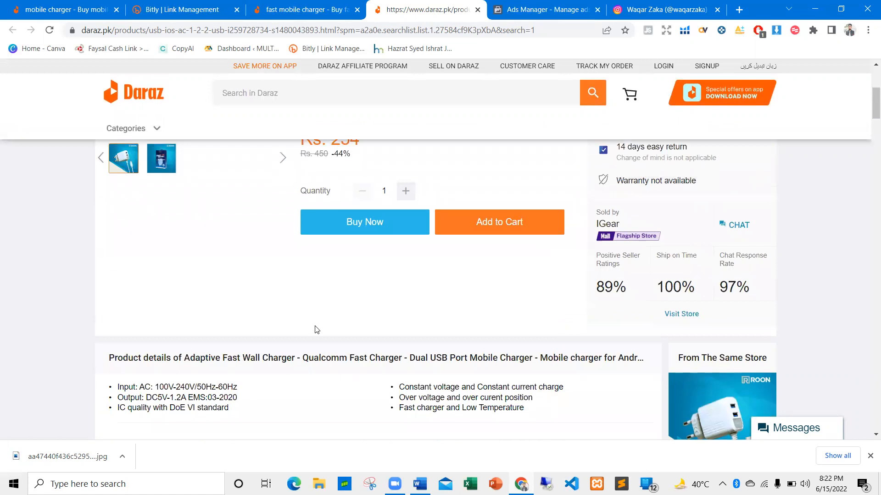
# Point out the input, output and voltage bullets in Product details and look over the large charger image
pyautogui.scroll(-4, 319, 325)
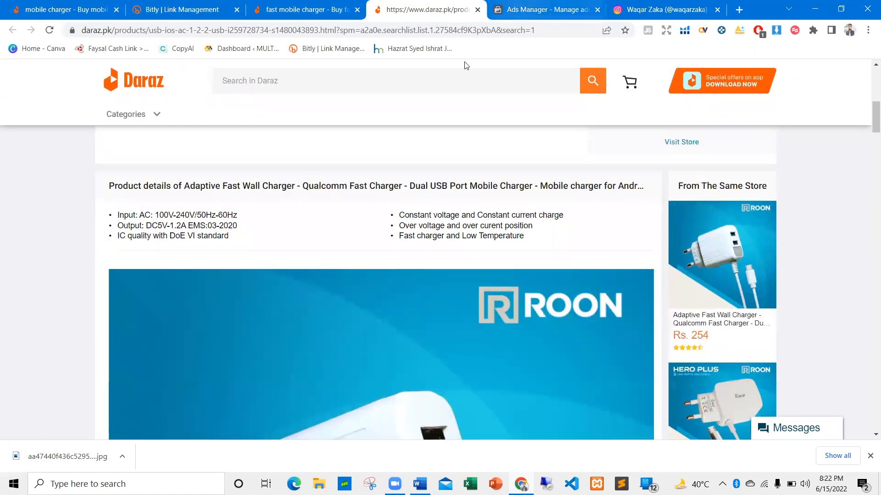
pyautogui.moveTo(260, 254); pyautogui.dragTo(100, 219)
pyautogui.click(546, 242)
pyautogui.moveTo(434, 230); pyautogui.dragTo(290, 226)
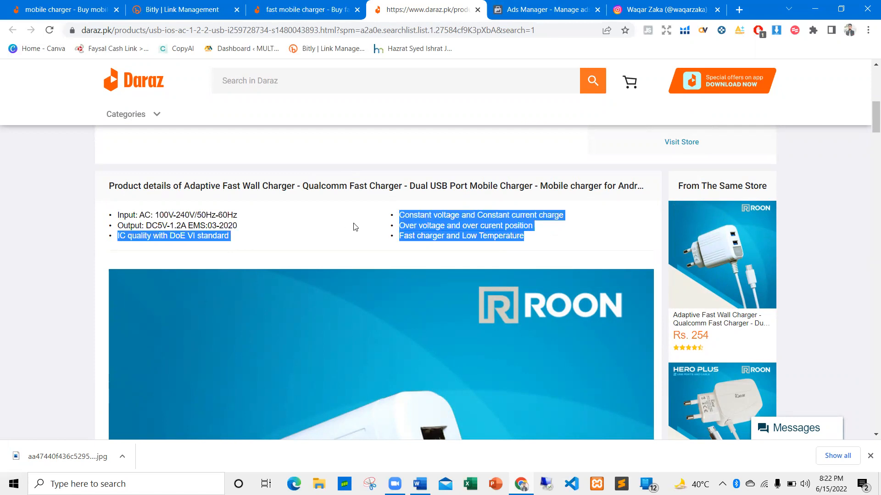
pyautogui.scroll(5, 390, 220)
pyautogui.scroll(-3, 310, 291)
pyautogui.scroll(-12, 309, 294)
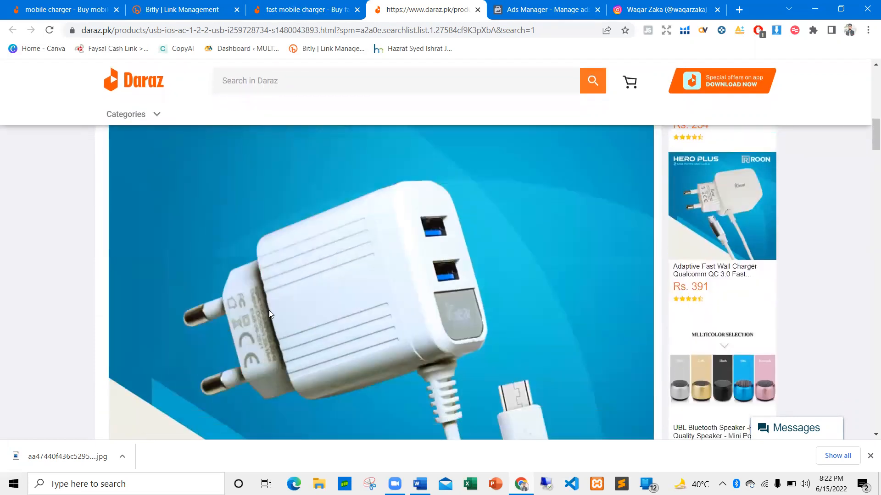
pyautogui.scroll(6, 313, 144)
# Search Daraz for "fast mobile charger" from the search history and check the related keyword suggestions
pyautogui.click(265, 82)
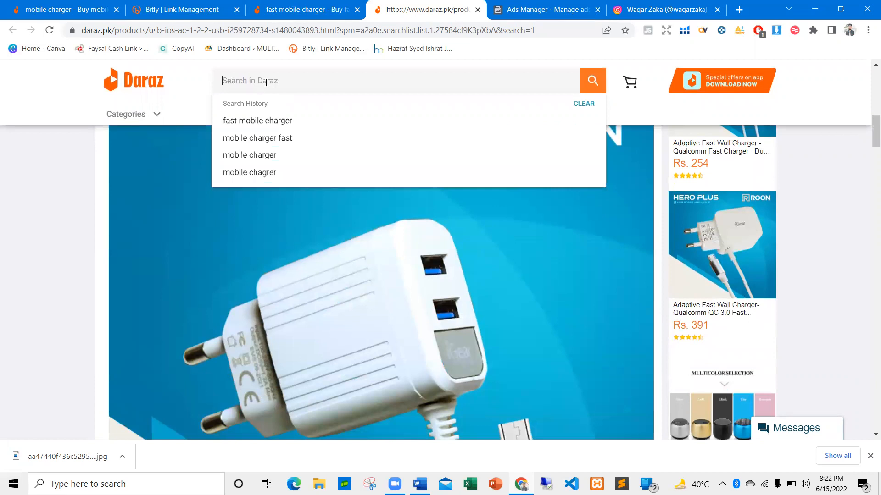
pyautogui.click(260, 121)
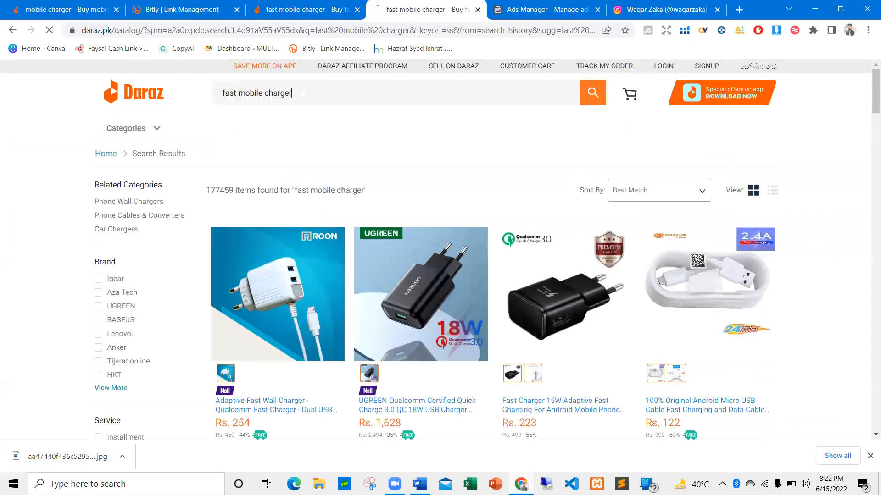
pyautogui.click(303, 94)
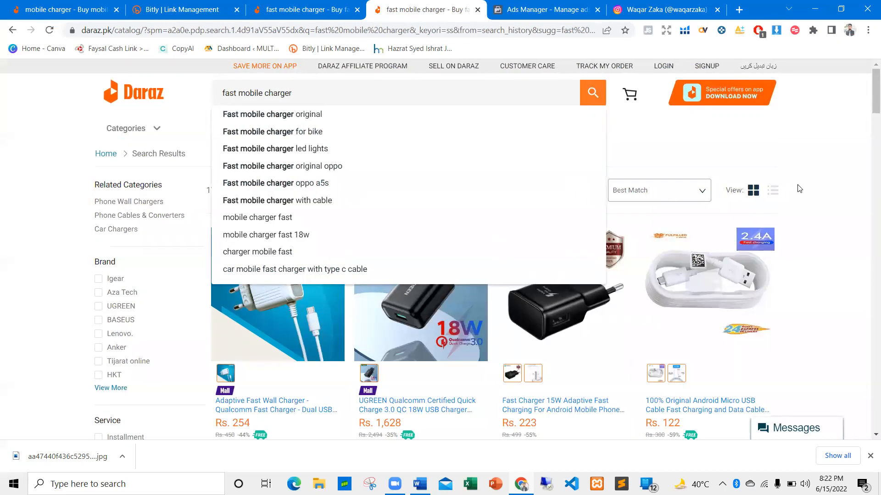
pyautogui.click(799, 188)
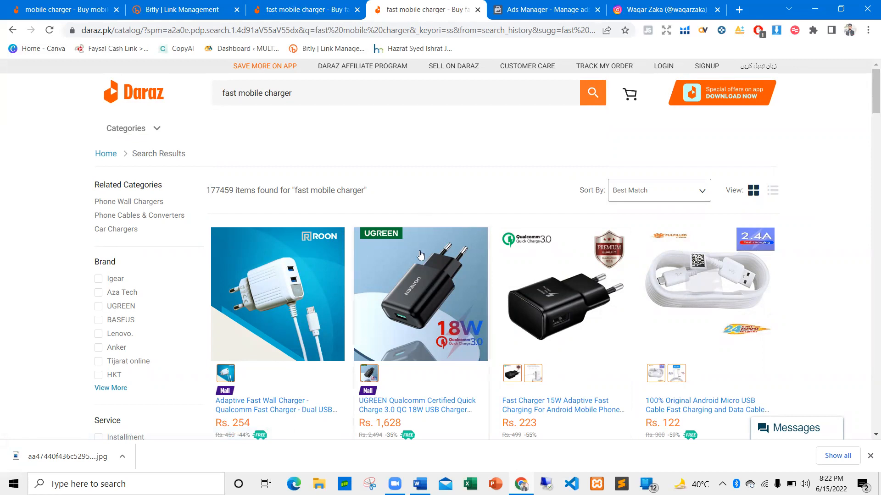
# Switch to the Word outline and highlight the "Low price on whole page" bullet
pyautogui.hotkey('alt', 'Tab')
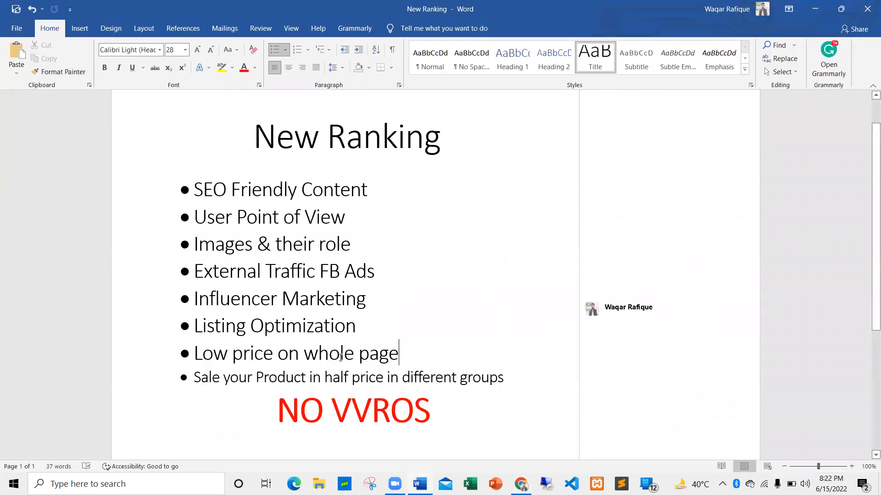
pyautogui.tripleClick(341, 357)
pyautogui.click(354, 355)
# Return to Daraz in the browser and search for "samsung mobile charger" using the matching suggestion
pyautogui.hotkey('alt', 'Tab')
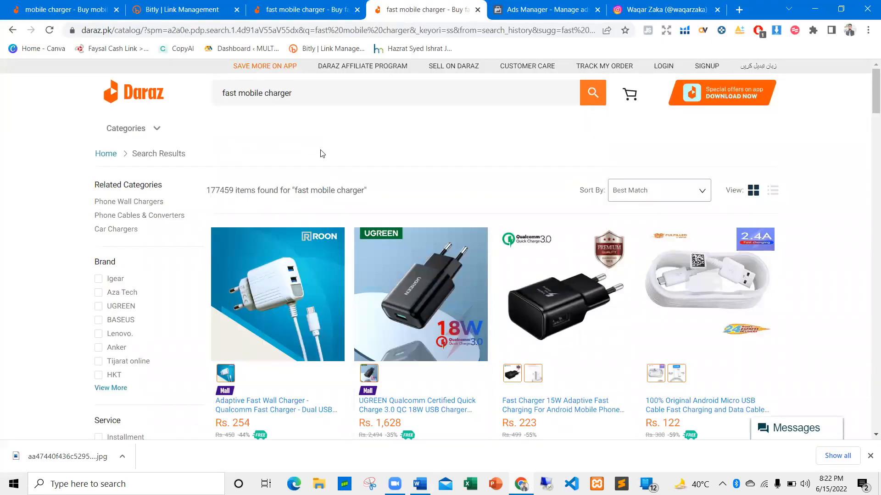
pyautogui.scroll(-1, 301, 129)
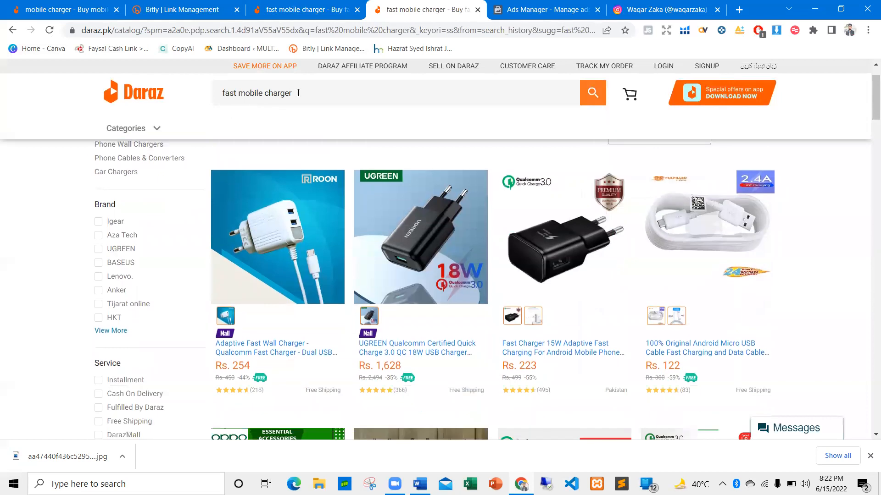
pyautogui.click(300, 91)
pyautogui.press('BackSpace')
pyautogui.write('sam')
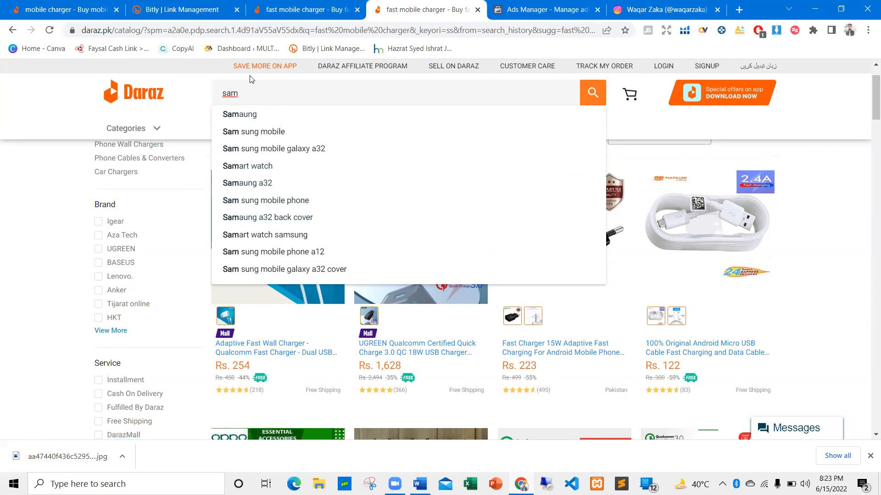
pyautogui.write('sung')
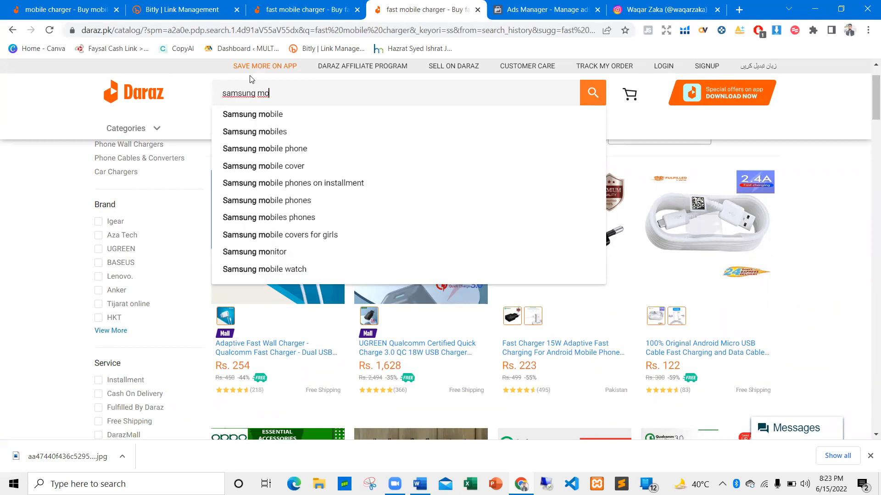
pyautogui.write('mobile ch')
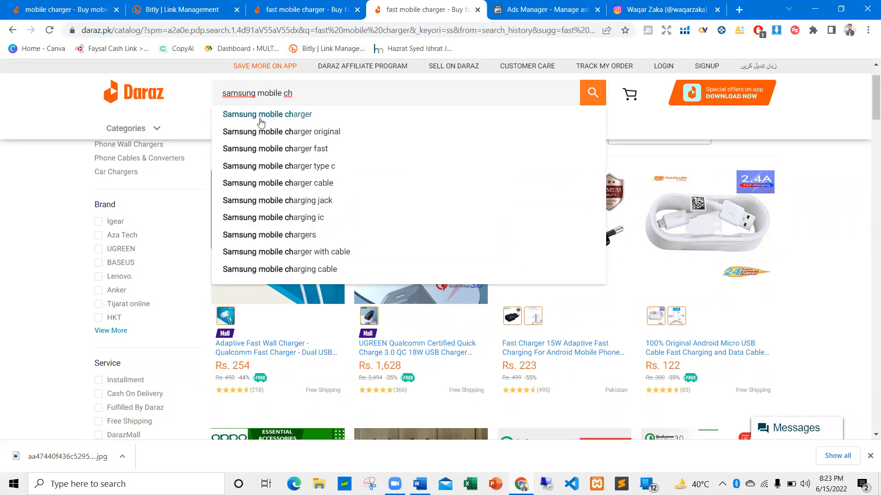
pyautogui.click(256, 118)
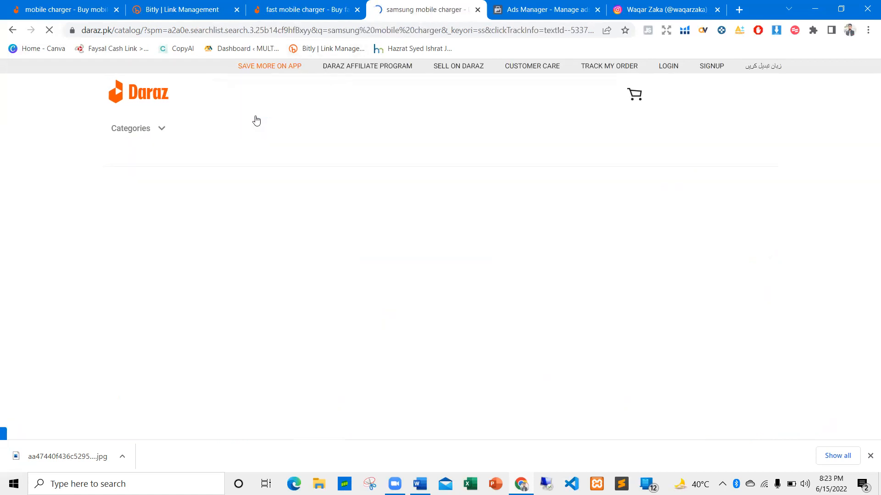
# Look through the first search results and highlight the price of the top-reviewed Samsung Fast Charger 18W or 15W
pyautogui.scroll(-3, 401, 168)
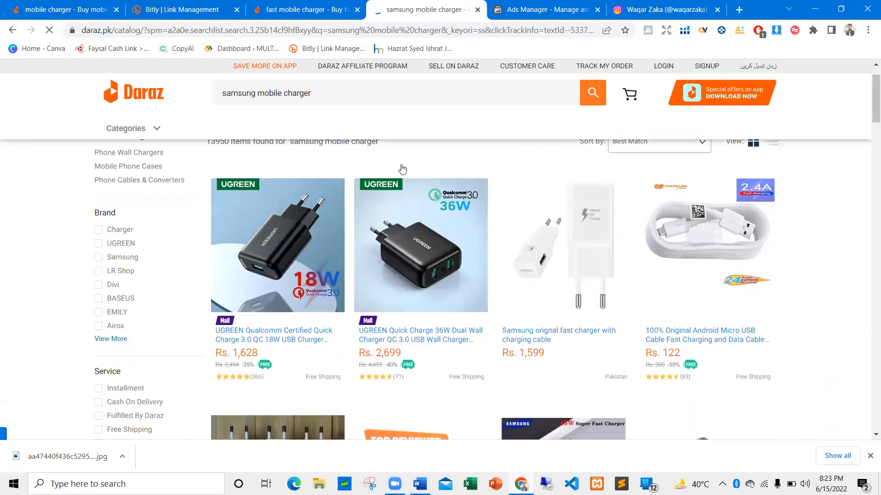
pyautogui.scroll(-3, 405, 167)
pyautogui.scroll(5, 546, 169)
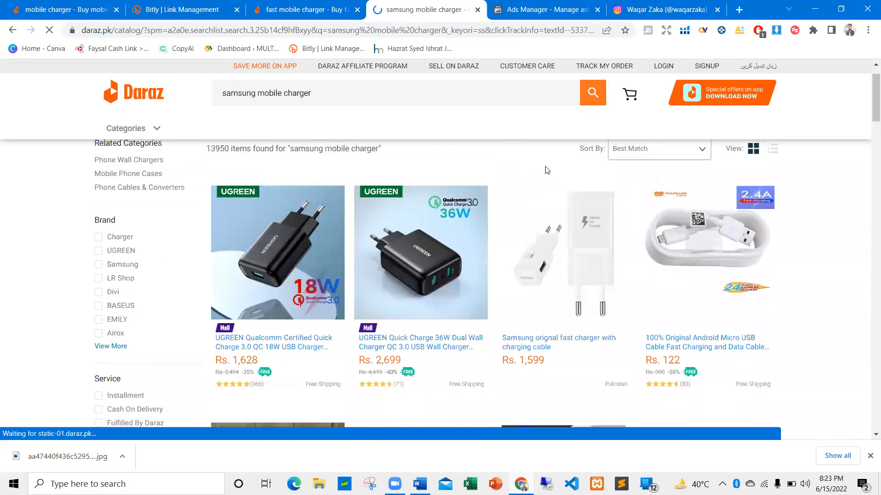
pyautogui.scroll(-1, 494, 192)
pyautogui.scroll(-2, 433, 211)
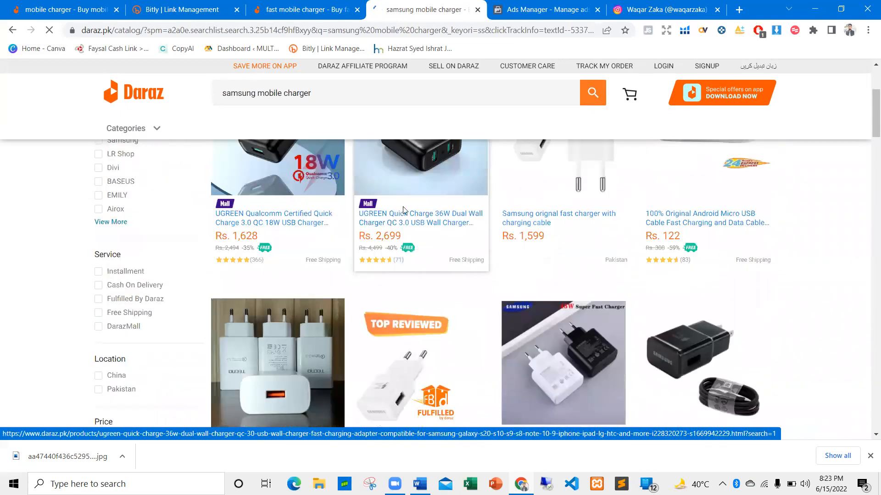
pyautogui.scroll(-2, 403, 210)
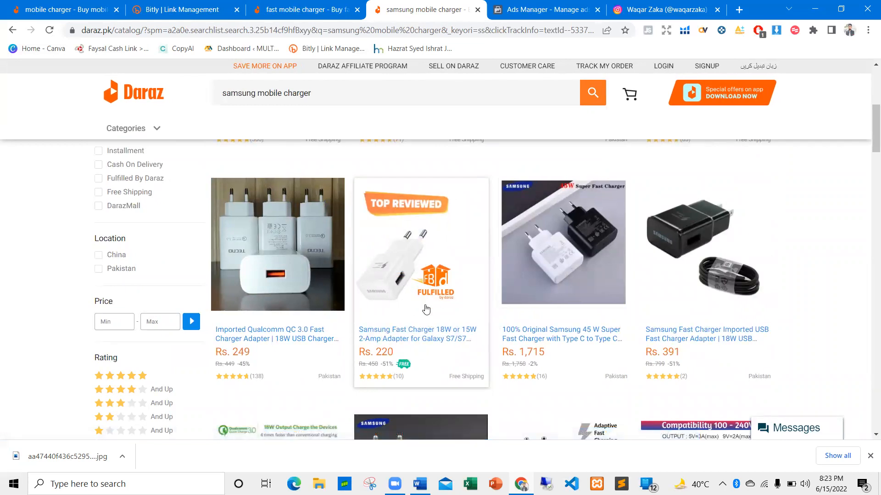
pyautogui.doubleClick(385, 351)
pyautogui.scroll(2, 375, 248)
pyautogui.scroll(-1, 375, 248)
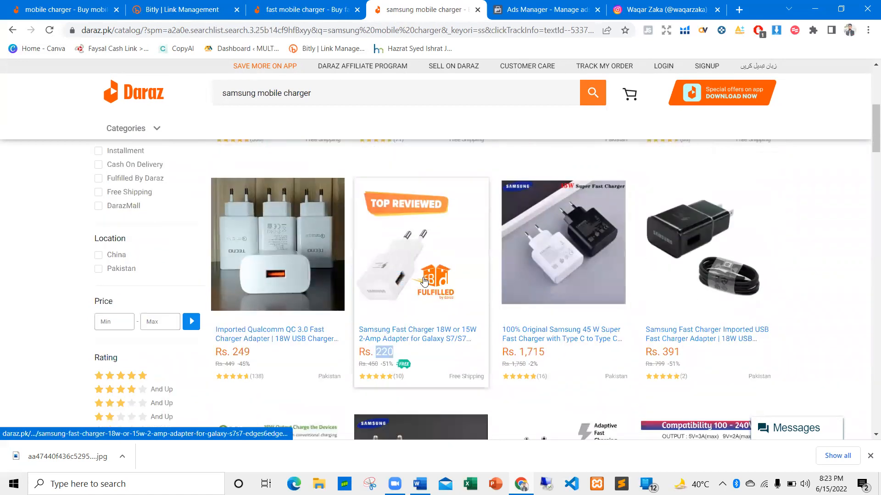
pyautogui.scroll(6, 422, 282)
pyautogui.scroll(-5, 321, 284)
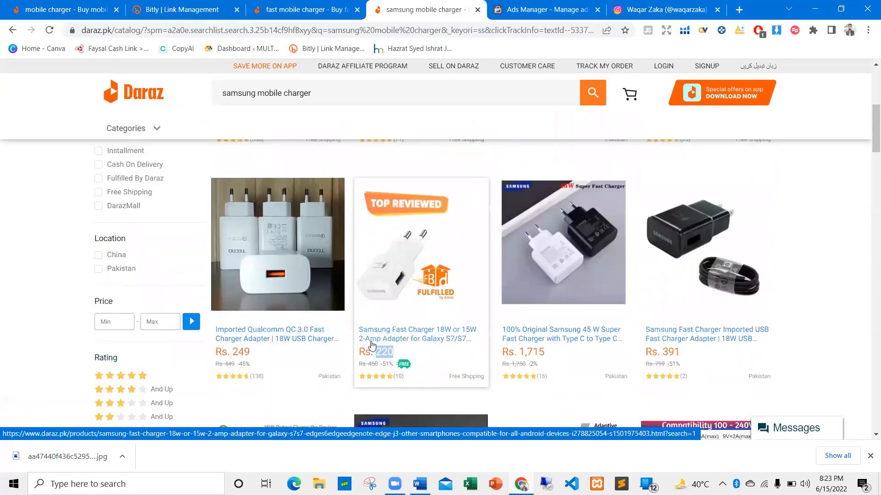
# Go back to the Word outline and mark the "Low price on whole page" point again
pyautogui.hotkey('alt', 'Tab')
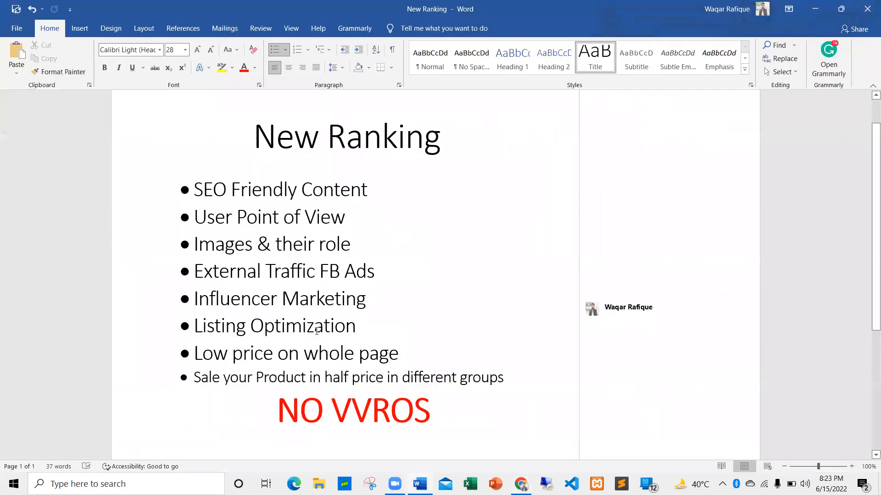
pyautogui.moveTo(395, 344); pyautogui.dragTo(194, 354)
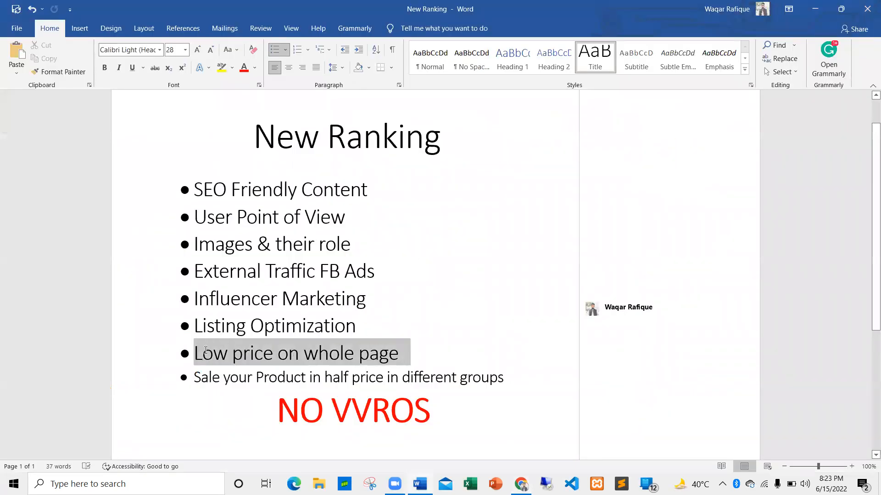
pyautogui.click(369, 353)
# Return to the Daraz results in the browser and highlight the Samsung Fast Charger 18W or 15W price again
pyautogui.hotkey('alt', 'Tab')
pyautogui.click(421, 359)
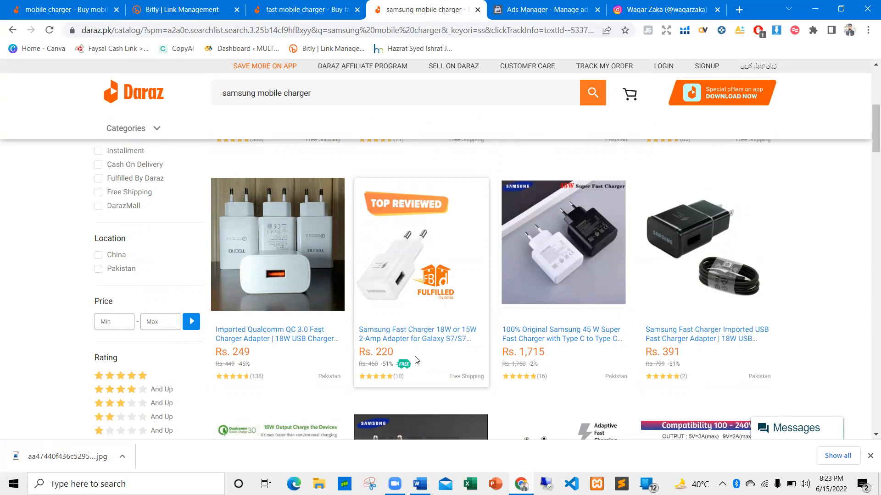
pyautogui.doubleClick(383, 350)
pyautogui.click(399, 354)
# Compare prices further down the results and highlight the price of the "Original Samsung Fast Charger" listing
pyautogui.scroll(-2, 408, 342)
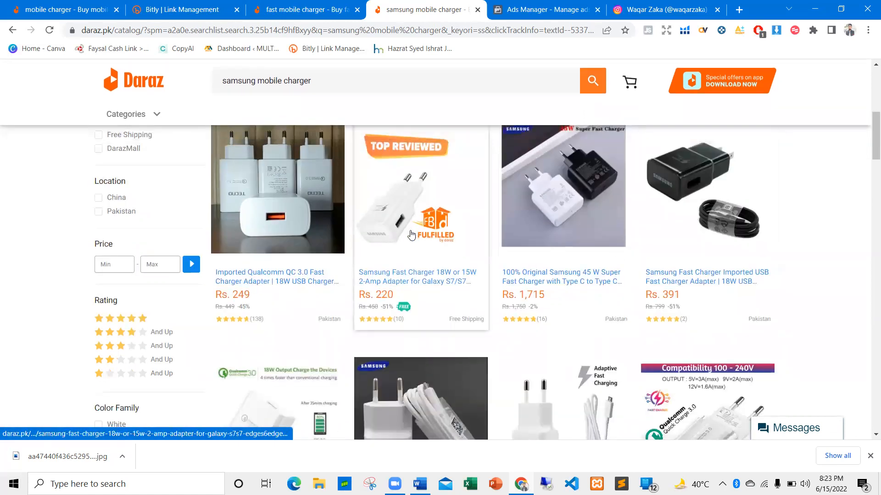
pyautogui.scroll(-5, 596, 243)
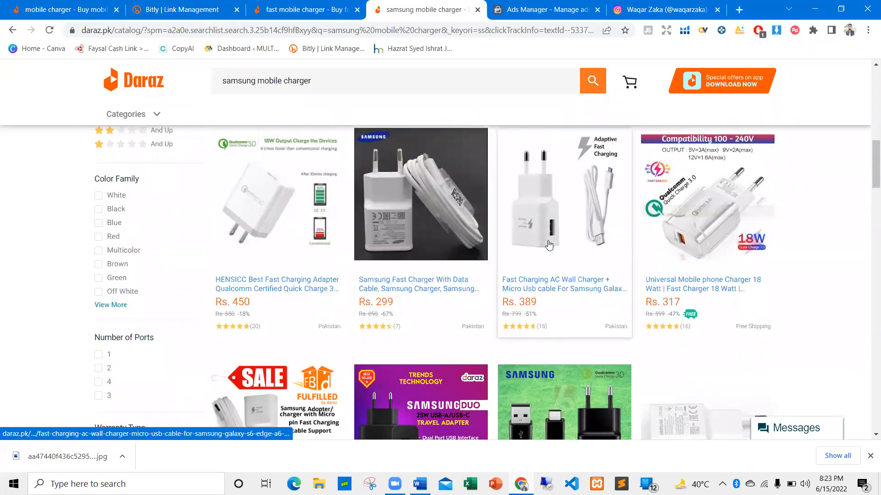
pyautogui.scroll(-2, 668, 218)
pyautogui.scroll(-3, 669, 221)
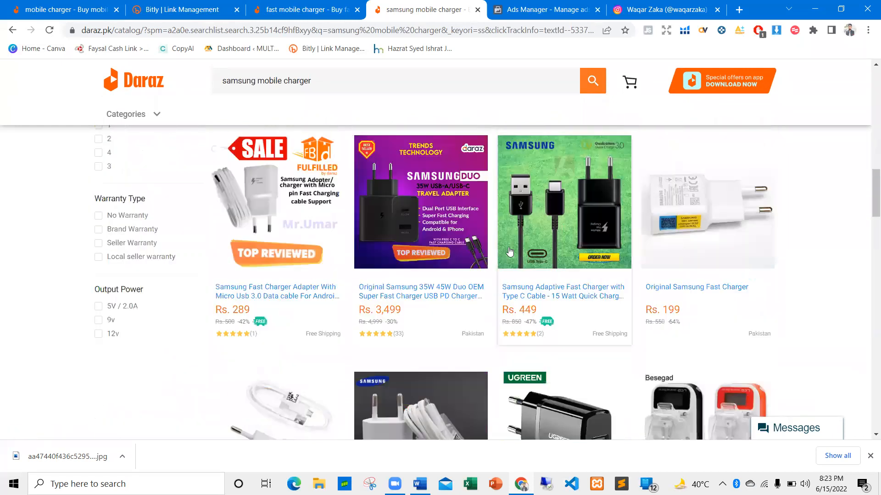
pyautogui.scroll(-1, 663, 257)
pyautogui.tripleClick(678, 255)
pyautogui.click(678, 255)
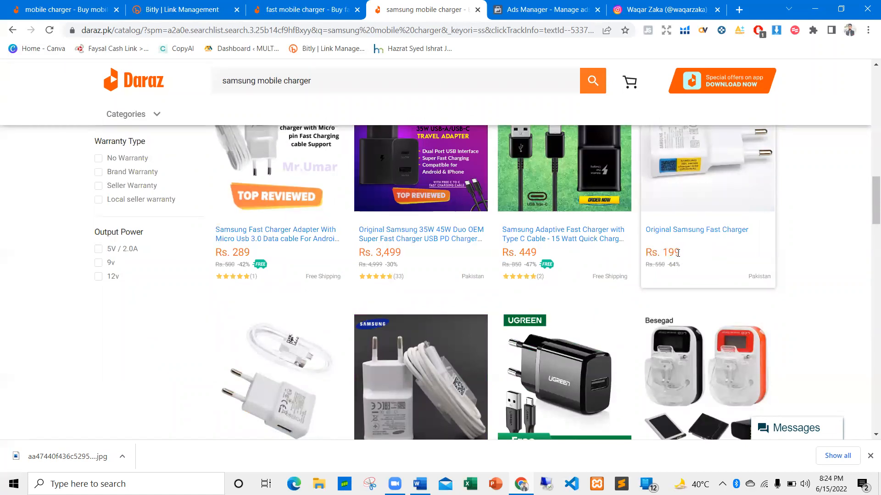
# Find the Samsung S8 S9 Plus fast charger among the following listings and highlight its price
pyautogui.scroll(-4, 678, 254)
pyautogui.scroll(2, 233, 369)
pyautogui.scroll(-2, 232, 357)
pyautogui.doubleClick(240, 320)
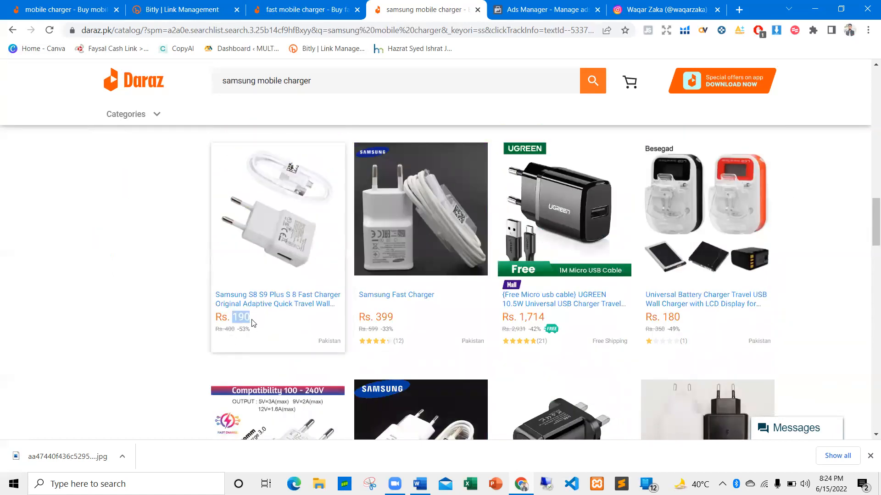
# Examine the prices of the remaining charger listings through the end of the first results page and recheck the earlier ones
pyautogui.scroll(-4, 253, 324)
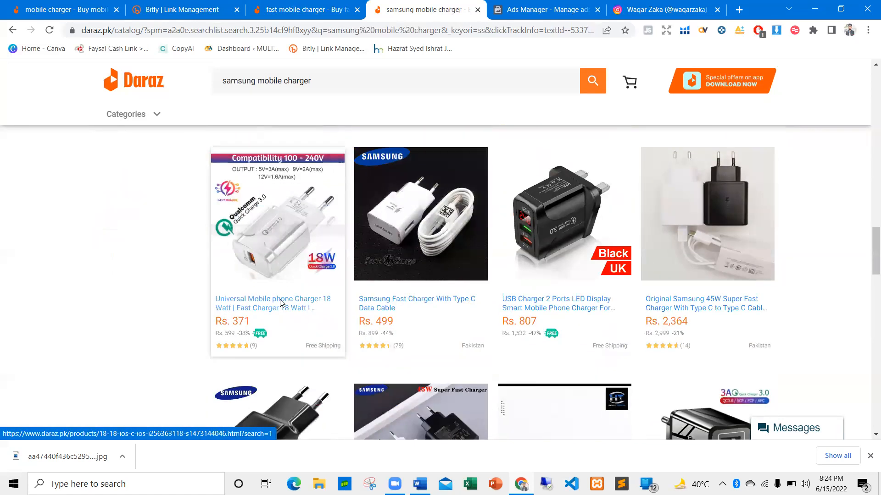
pyautogui.scroll(-6, 281, 302)
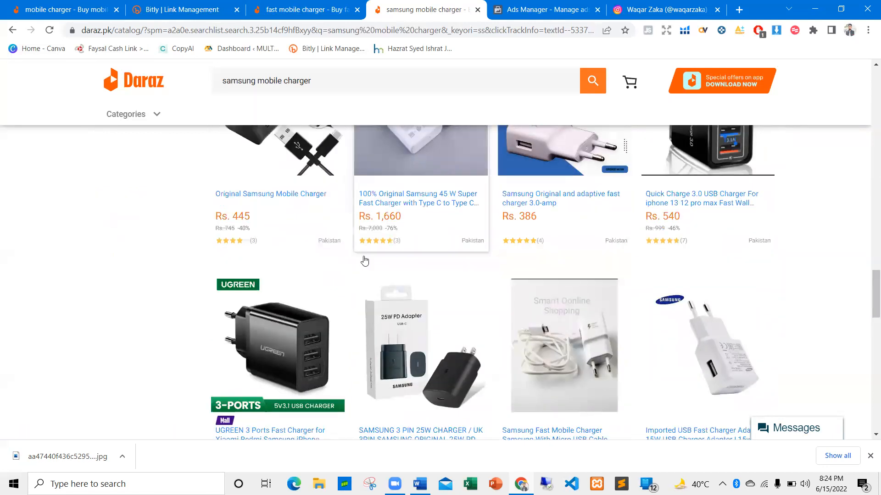
pyautogui.scroll(-7, 365, 262)
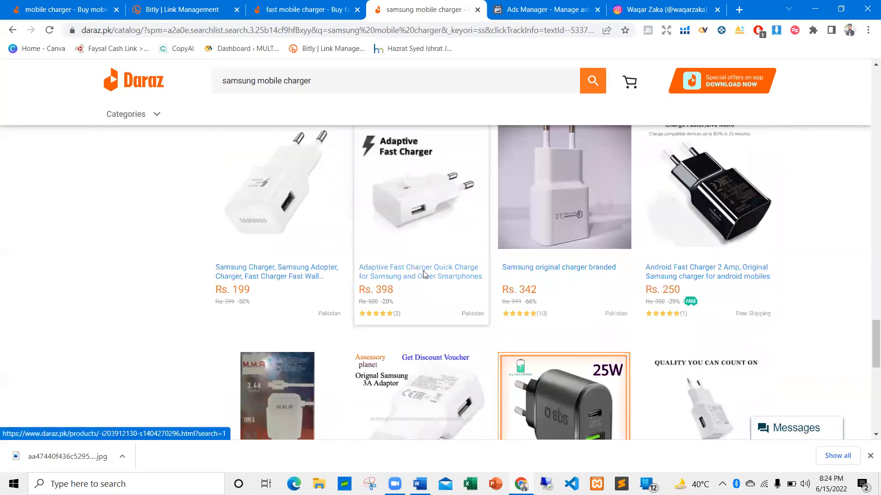
pyautogui.scroll(-4, 423, 274)
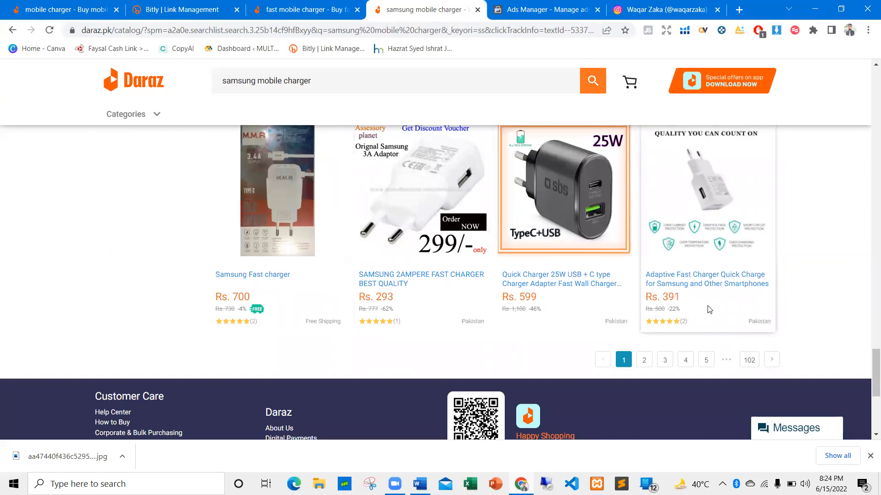
pyautogui.scroll(20, 709, 309)
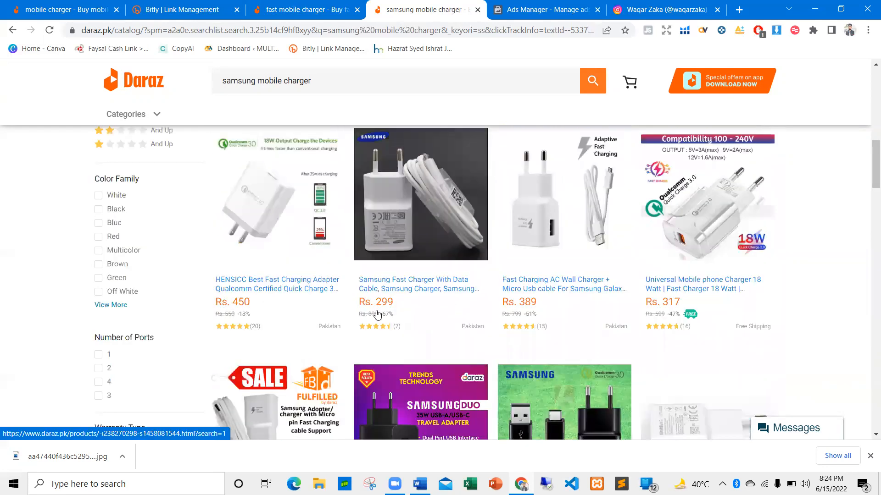
pyautogui.scroll(-1, 250, 324)
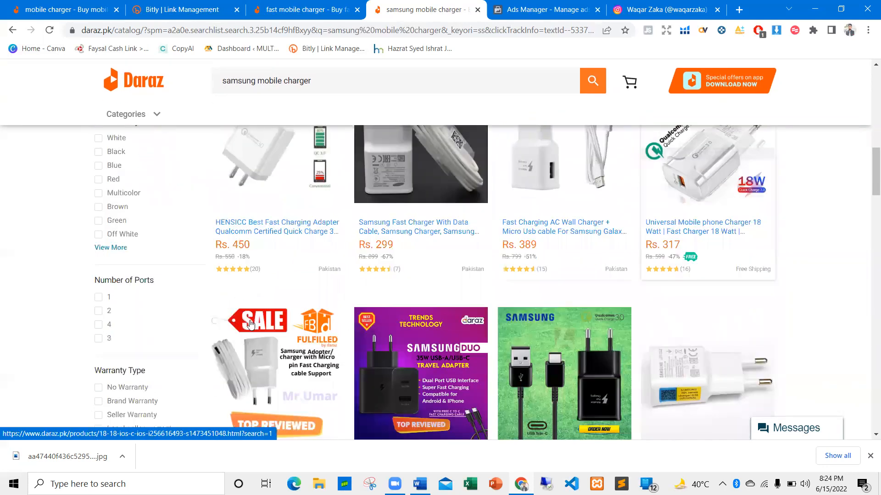
pyautogui.scroll(-8, 250, 324)
pyautogui.scroll(1, 272, 323)
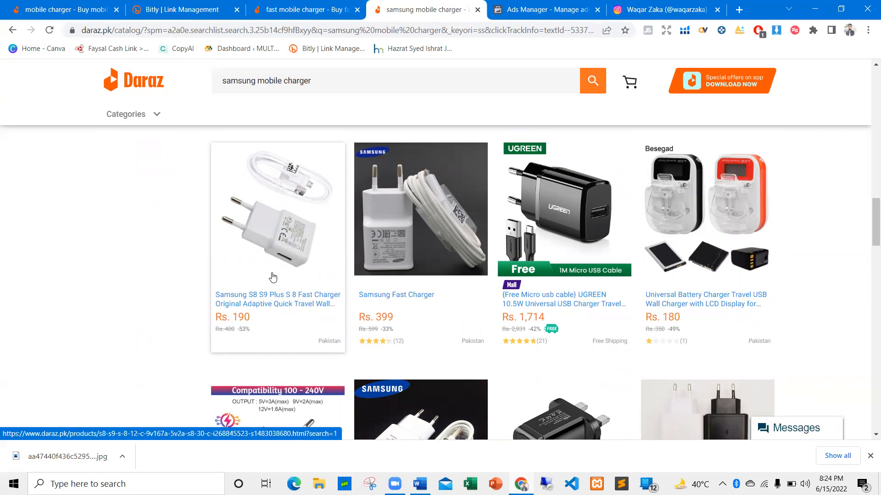
# Point out the prices of the Imported Qualcomm QC 3.0 charger and the neighbouring Samsung 18W or 15W charger
pyautogui.scroll(10, 324, 293)
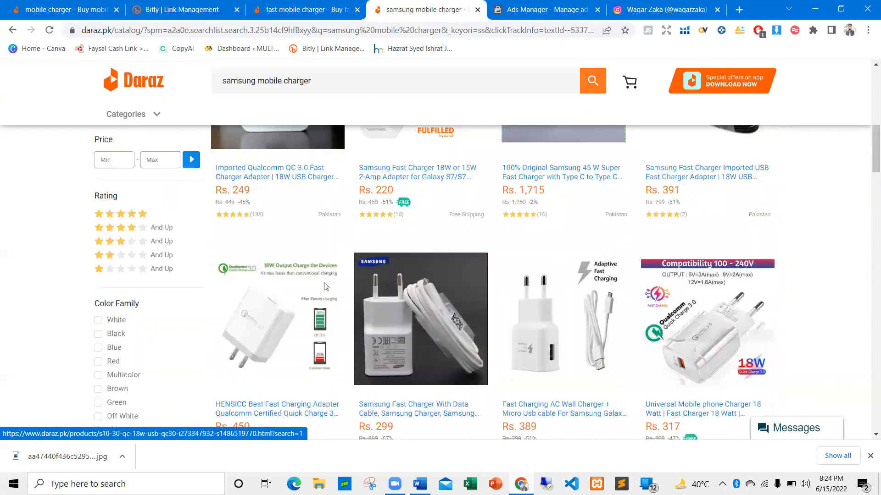
pyautogui.scroll(5, 333, 266)
pyautogui.tripleClick(220, 188)
pyautogui.click(372, 187)
pyautogui.scroll(-10, 267, 261)
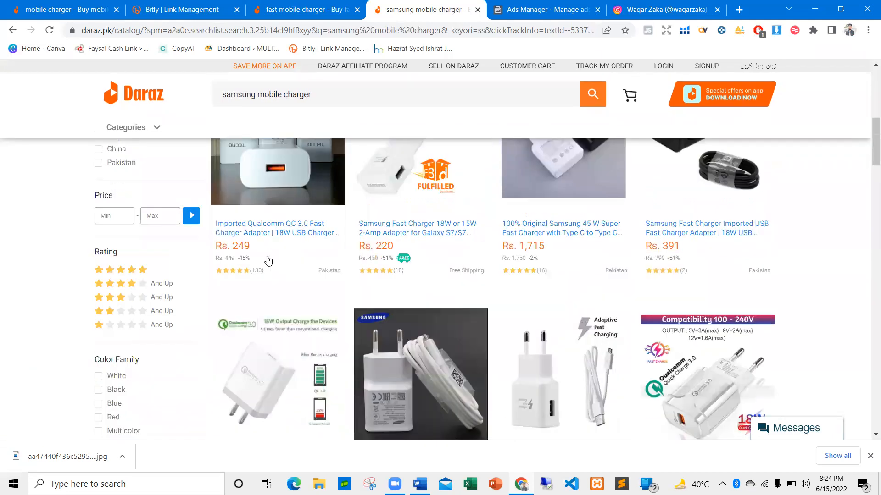
# Compare the lower listings again and highlight the selling price of the Samsung S8 S9 Plus fast charger
pyautogui.scroll(-10, 267, 262)
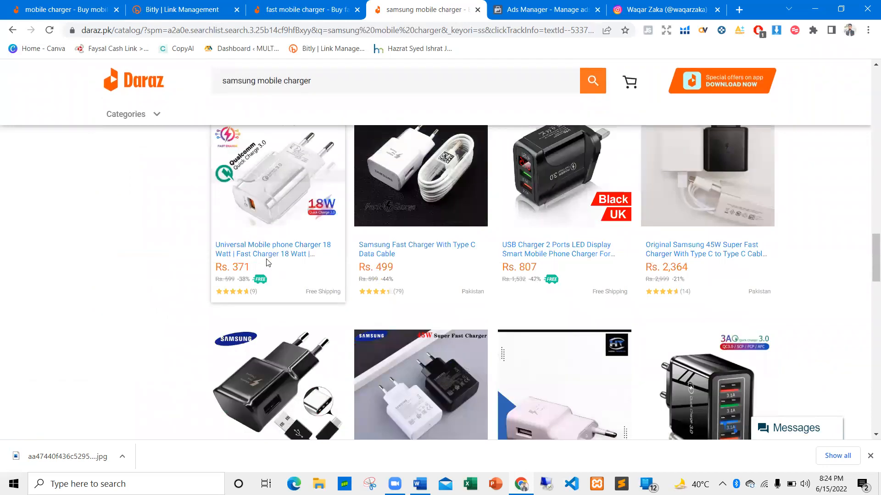
pyautogui.scroll(-4, 268, 261)
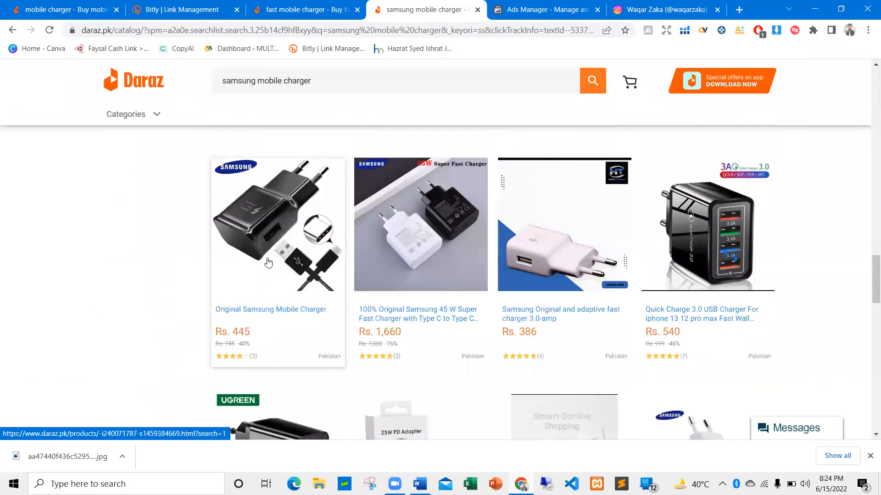
pyautogui.scroll(2, 268, 261)
pyautogui.scroll(4, 267, 262)
pyautogui.scroll(2, 256, 259)
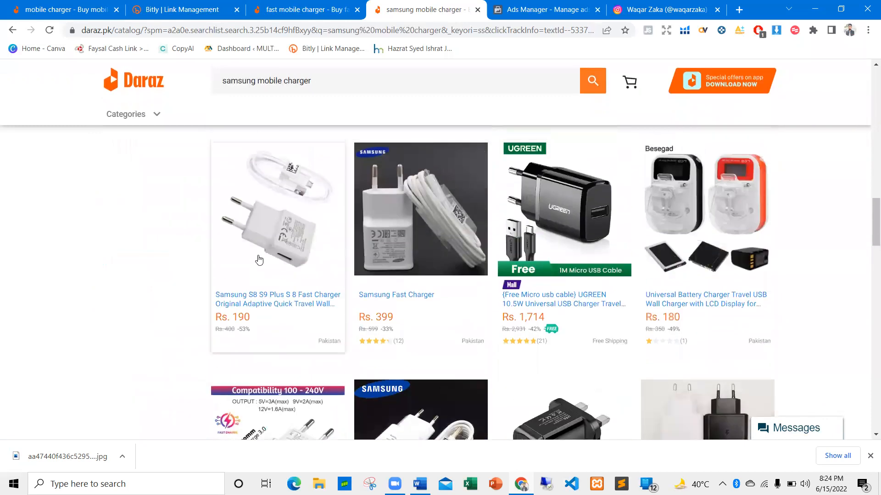
pyautogui.doubleClick(242, 317)
pyautogui.click(246, 317)
pyautogui.doubleClick(240, 317)
pyautogui.click(267, 318)
# Highlight the struck-through original price and discount percentage on the Samsung S8 S9 Plus charger listing
pyautogui.moveTo(253, 329); pyautogui.dragTo(200, 327)
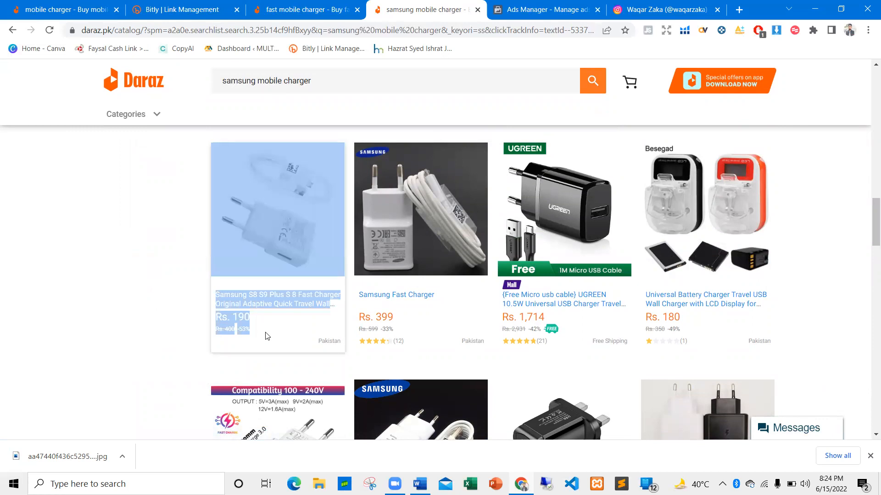
pyautogui.doubleClick(231, 331)
pyautogui.doubleClick(230, 329)
pyautogui.doubleClick(243, 330)
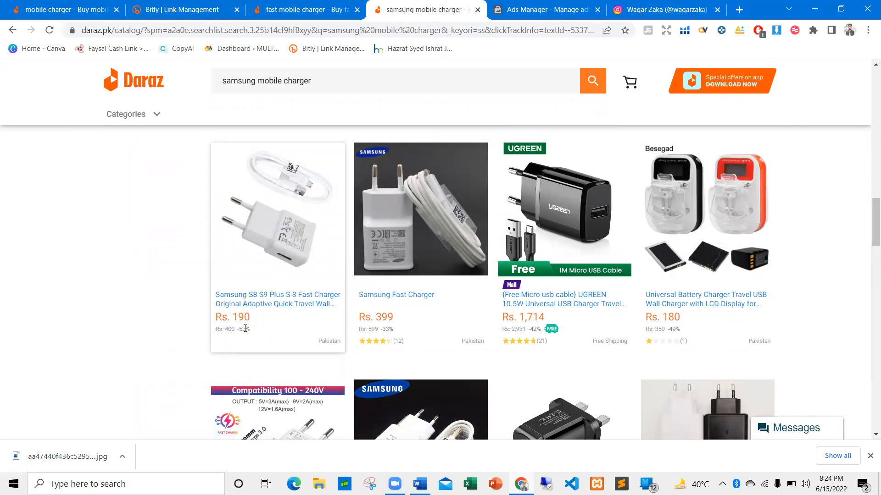
pyautogui.moveTo(252, 329); pyautogui.dragTo(209, 328)
pyautogui.click(263, 323)
pyautogui.doubleClick(242, 329)
pyautogui.click(273, 334)
pyautogui.tripleClick(246, 330)
pyautogui.click(257, 329)
pyautogui.moveTo(252, 330)
pyautogui.mouseDown()
pyautogui.moveTo(202, 326)
pyautogui.moveTo(260, 323)
pyautogui.mouseUp()
pyautogui.click(261, 322)
# Go back to the first row of results and highlight the price of the "Samsung orignal fast charger with charging cable"
pyautogui.scroll(8, 265, 340)
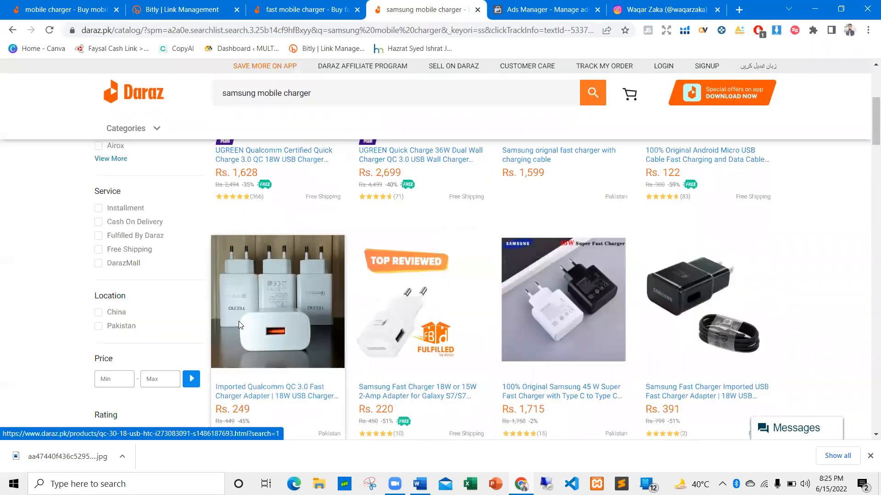
pyautogui.scroll(-3, 257, 321)
pyautogui.scroll(5, 400, 317)
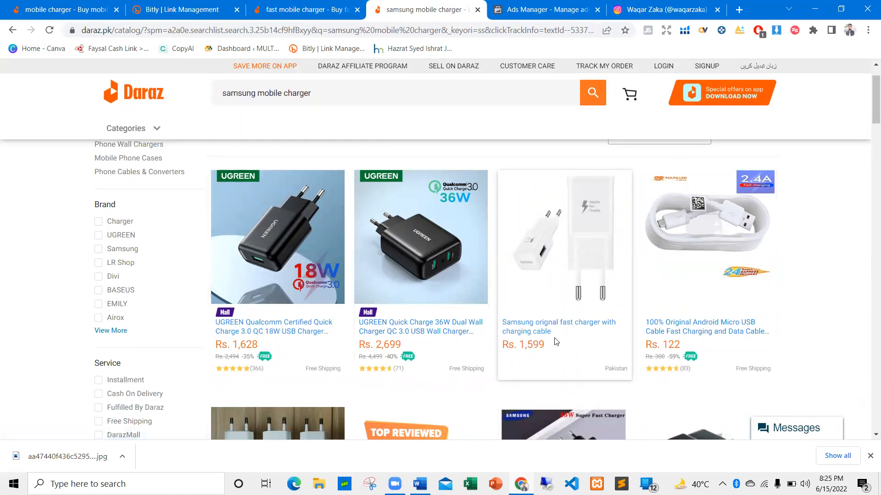
pyautogui.moveTo(544, 348); pyautogui.dragTo(526, 347)
pyautogui.click(569, 353)
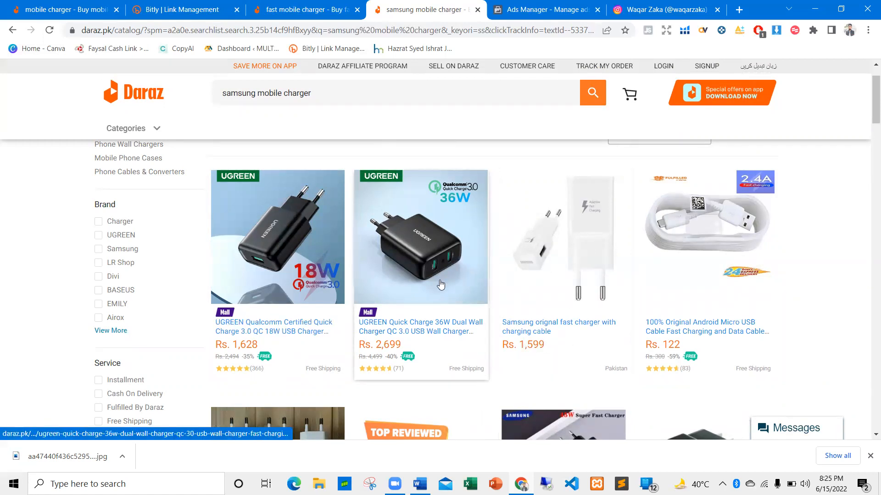
# Switch to the Word outline and highlight the "Sale your Product in half price in different groups" bullet
pyautogui.hotkey('alt', 'Tab')
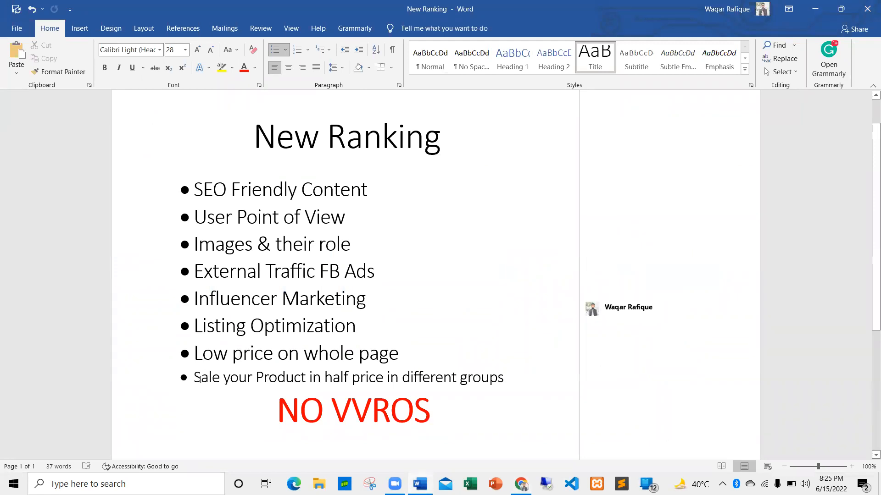
pyautogui.moveTo(197, 379); pyautogui.dragTo(505, 379)
pyautogui.click(505, 380)
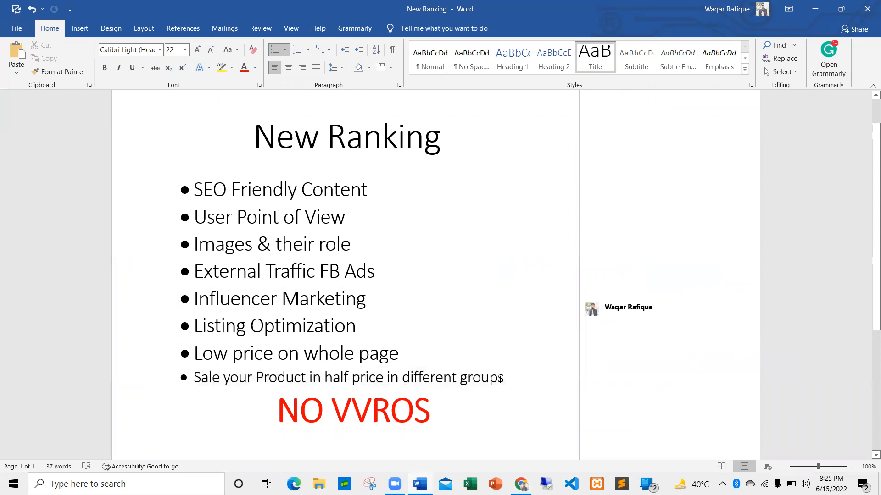
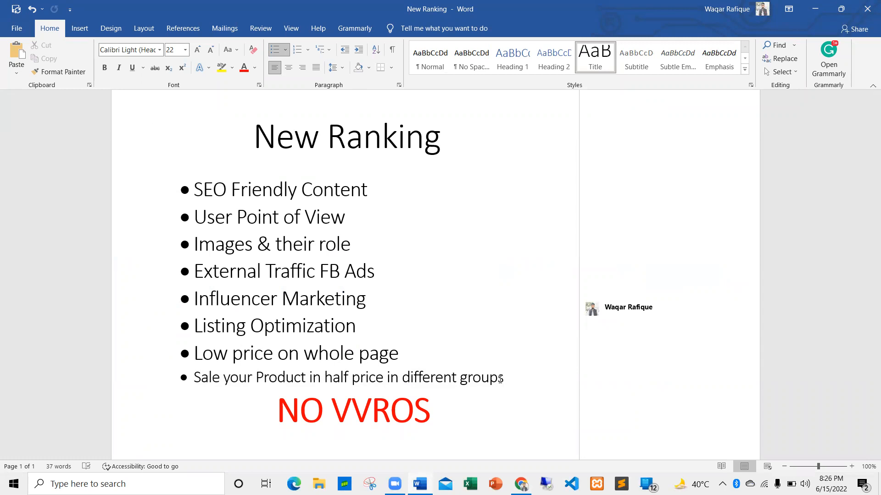
# Highlight the red "NO VVROS" line and the whole list of ranking bullets above it
pyautogui.moveTo(289, 400); pyautogui.dragTo(257, 409)
pyautogui.click(439, 407)
pyautogui.click(444, 402)
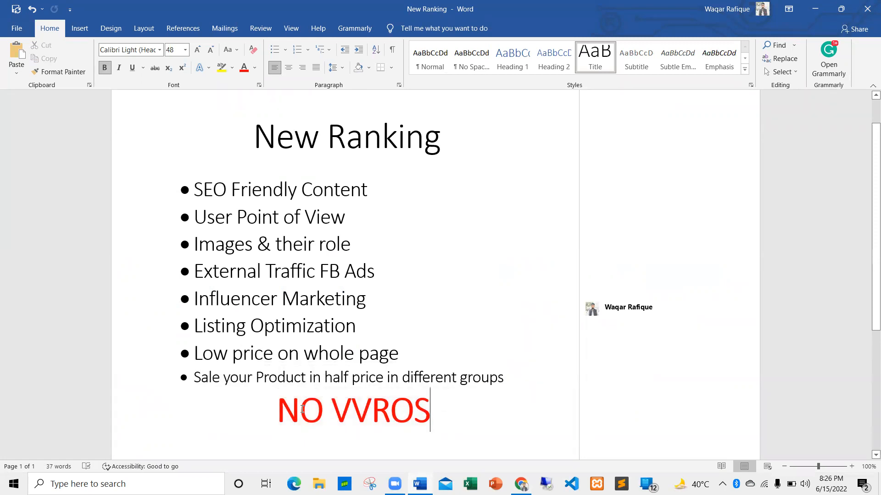
pyautogui.moveTo(523, 381); pyautogui.dragTo(190, 188)
pyautogui.click(369, 298)
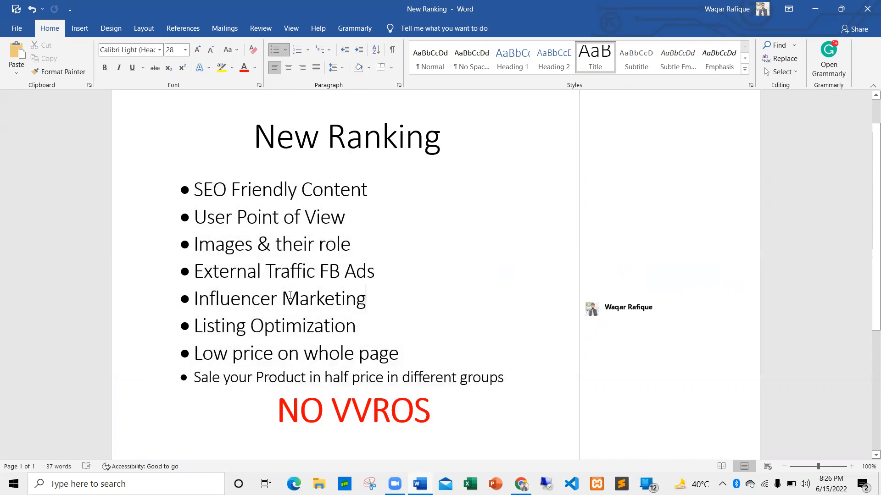
# Highlight the "Influencer Marketing", "External Traffic FB Ads", "Images & their role" and "SEO Friendly Content" bullets one after another
pyautogui.tripleClick(264, 300)
pyautogui.tripleClick(231, 273)
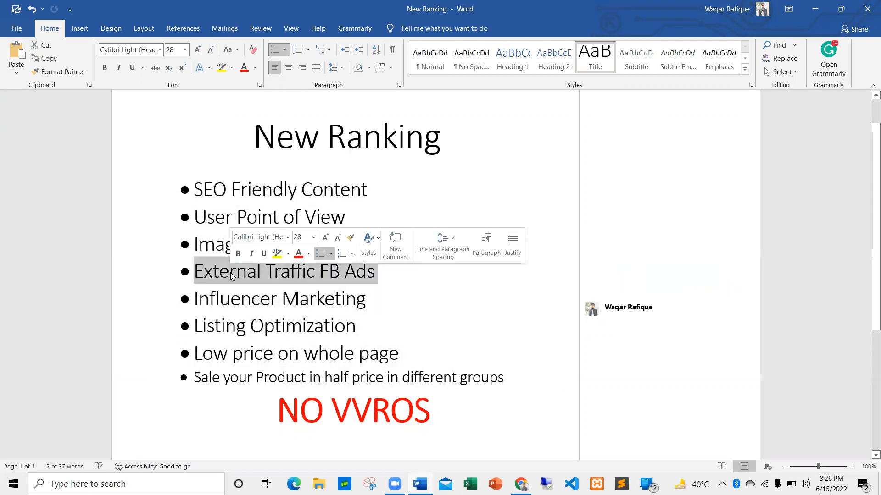
pyautogui.doubleClick(216, 247)
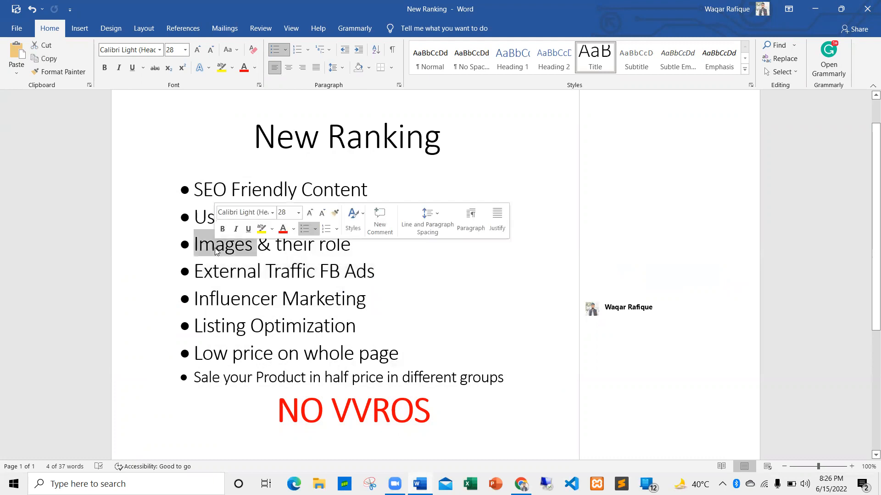
pyautogui.tripleClick(225, 198)
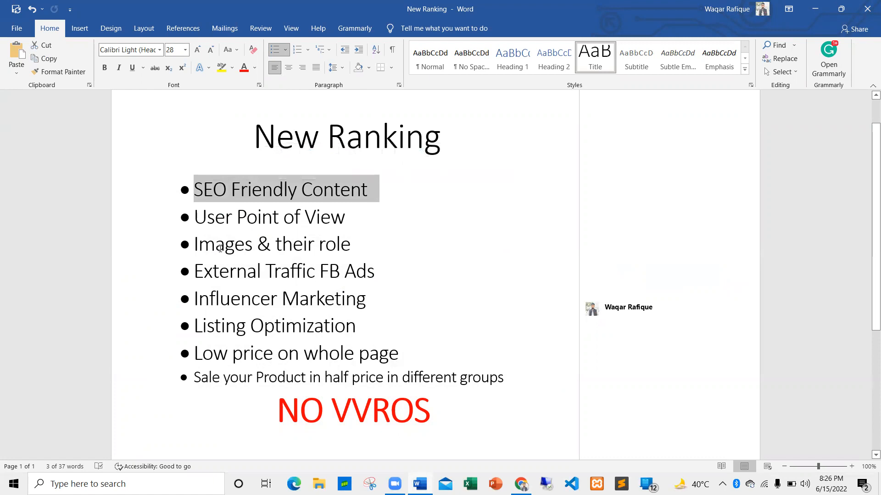
pyautogui.moveTo(221, 248); pyautogui.dragTo(387, 240)
pyautogui.click(375, 274)
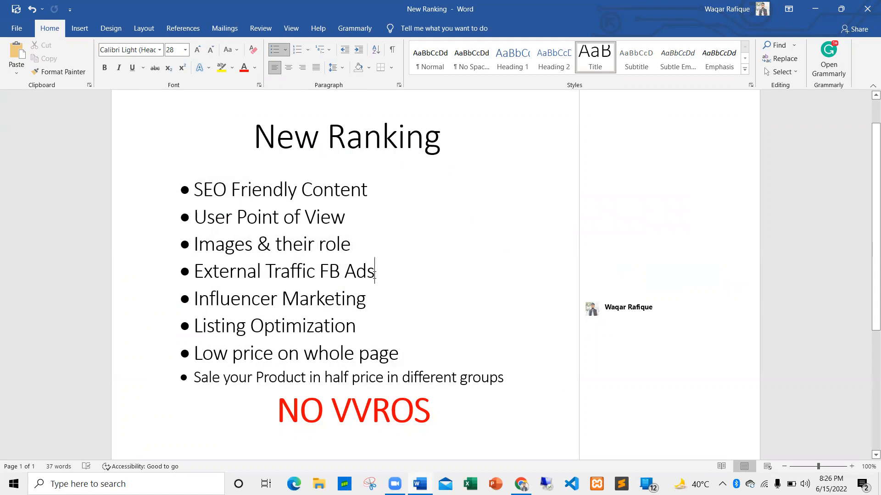
# Switch to Chrome and search Google for "creator biz" in a new browser tab
pyautogui.hotkey('alt', 'Tab')
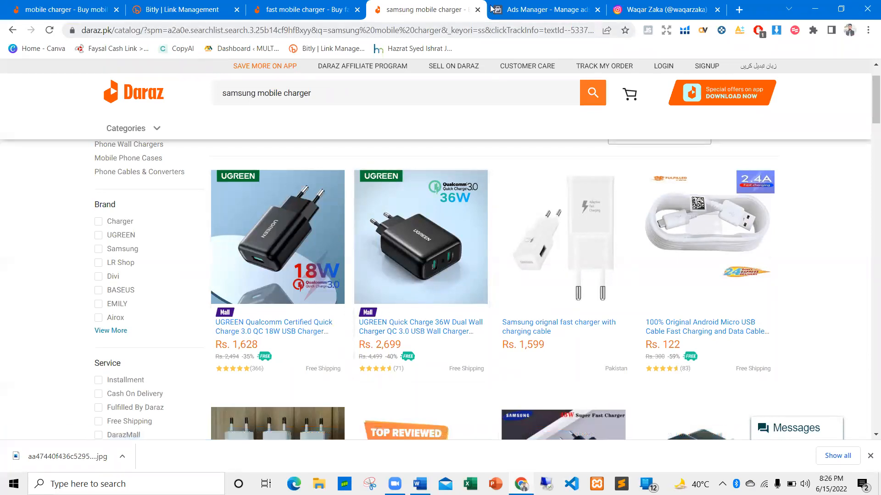
pyautogui.click(739, 10)
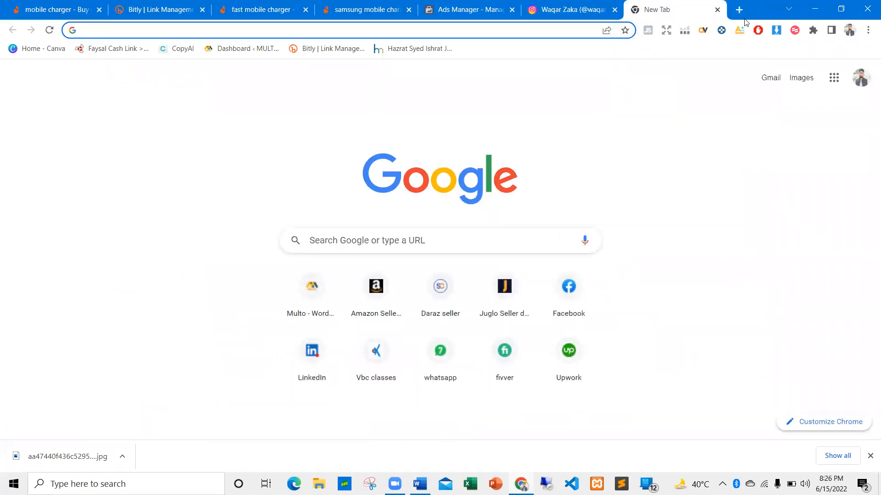
pyautogui.write('cre')
pyautogui.press('BackSpace')
pyautogui.press('BackSpace')
pyautogui.press('BackSpace')
pyautogui.press('BackSpace')
pyautogui.press('BackSpace')
pyautogui.press('BackSpace')
pyautogui.press('BackSpace')
pyautogui.press('BackSpace')
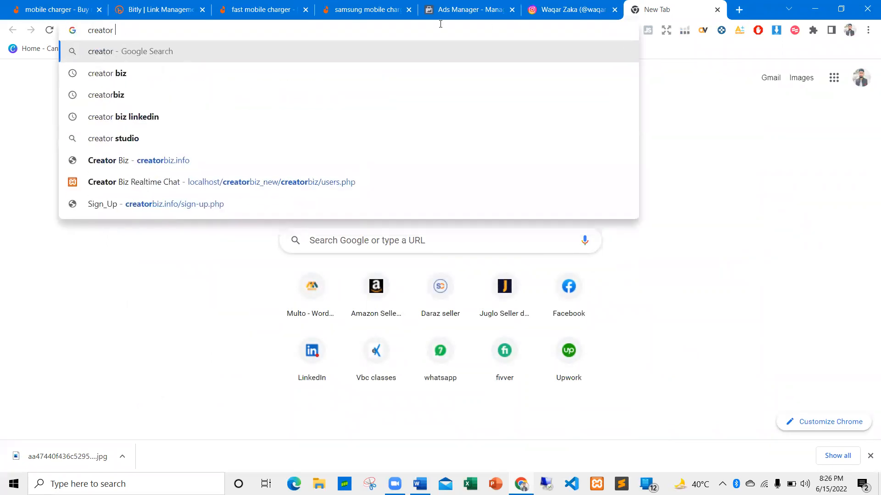
pyautogui.click(173, 72)
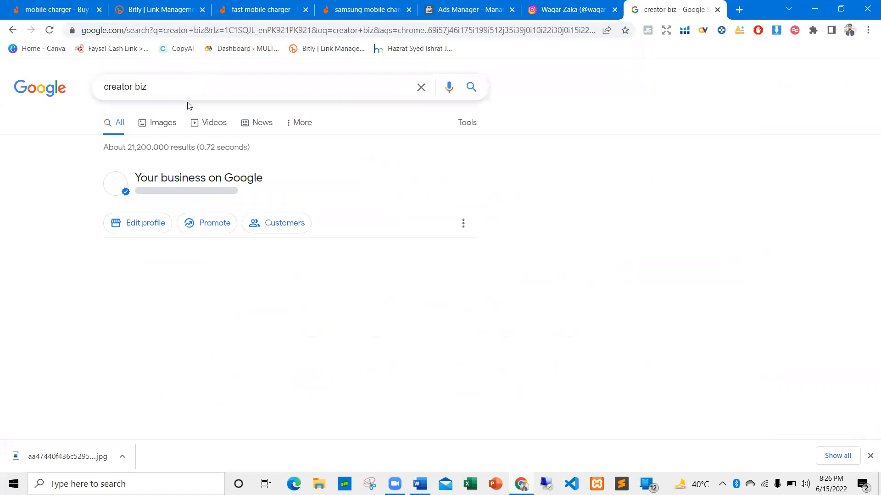
# Open the Creator Biz Facebook page from the results and go to its linked group "Creator Biz E-commerce"
pyautogui.scroll(-7, 177, 137)
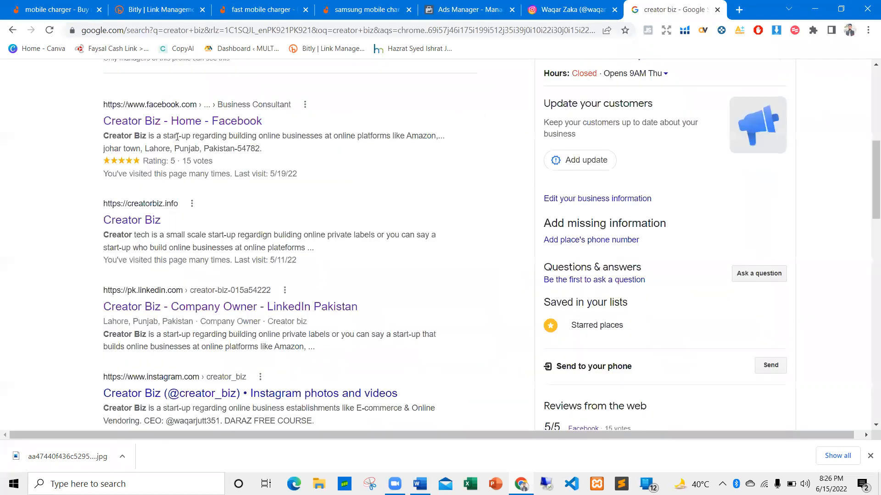
pyautogui.click(174, 127)
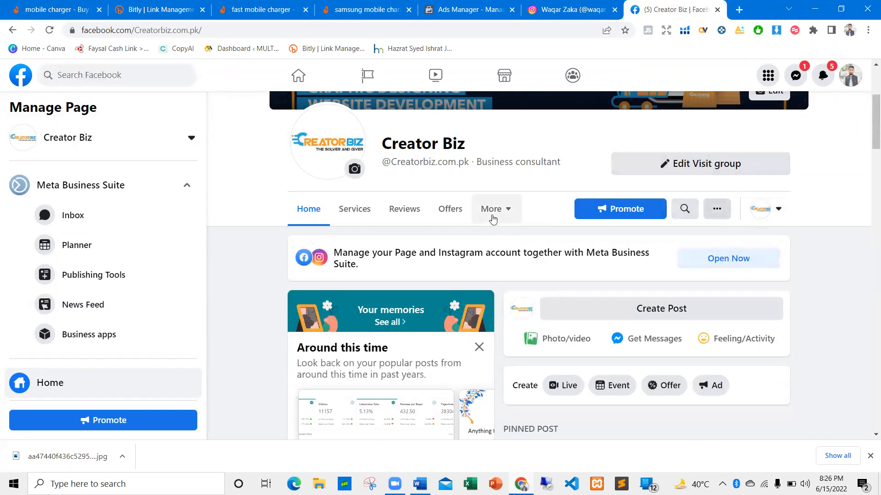
pyautogui.click(492, 209)
pyautogui.click(495, 322)
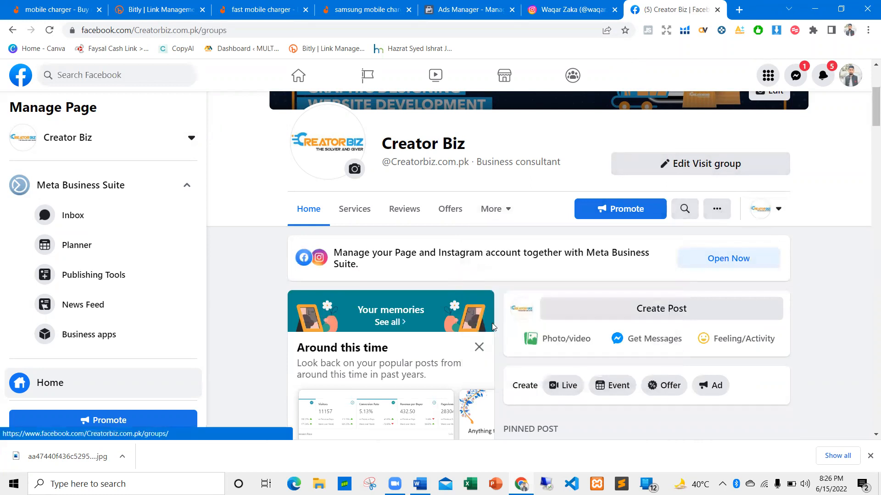
pyautogui.scroll(-1, 333, 309)
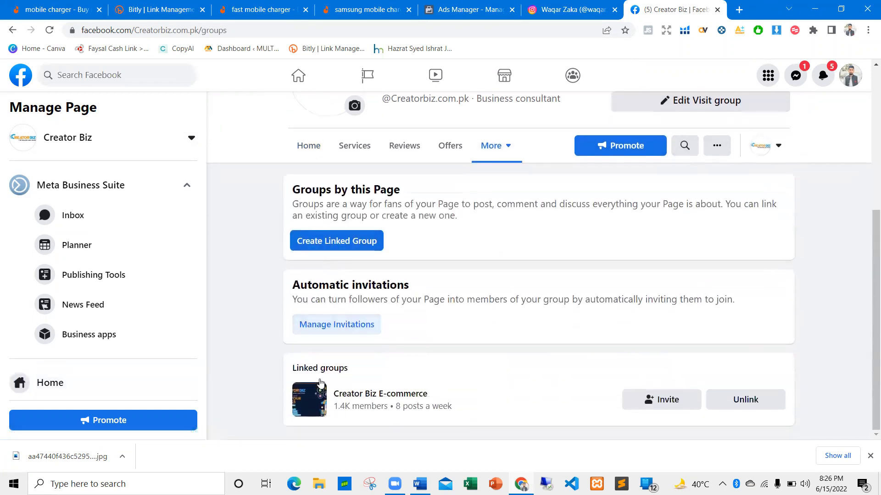
pyautogui.click(344, 397)
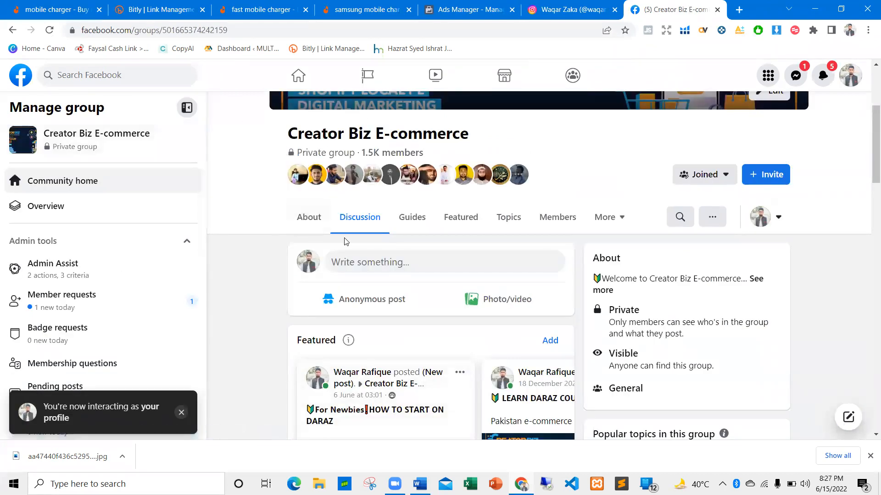
# Look over the Creator Biz E-commerce group's featured posts, cover image and member overview
pyautogui.scroll(3, 344, 239)
pyautogui.scroll(-2, 339, 232)
pyautogui.scroll(-4, 331, 229)
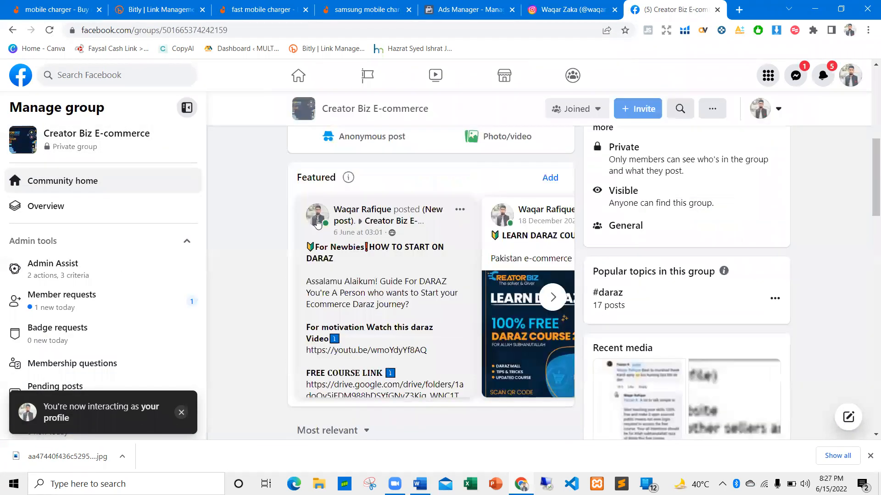
pyautogui.scroll(6, 420, 241)
pyautogui.scroll(2, 650, 209)
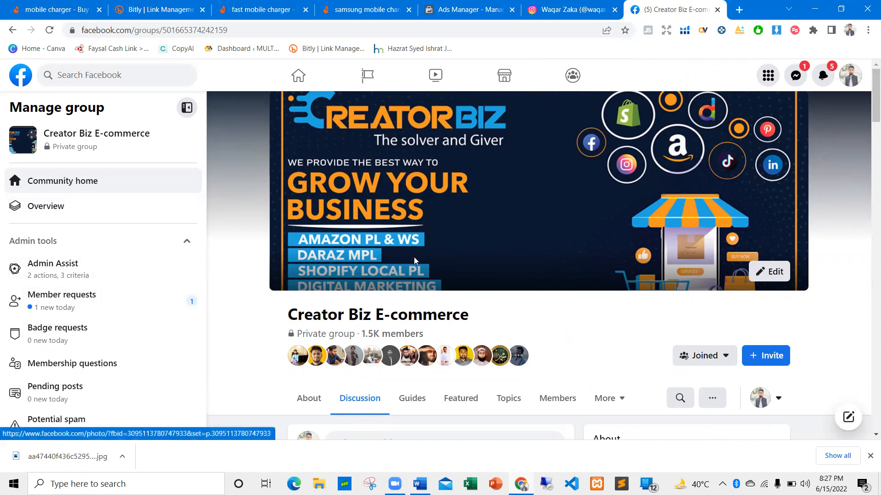
pyautogui.scroll(-1, 378, 197)
pyautogui.scroll(-8, 490, 282)
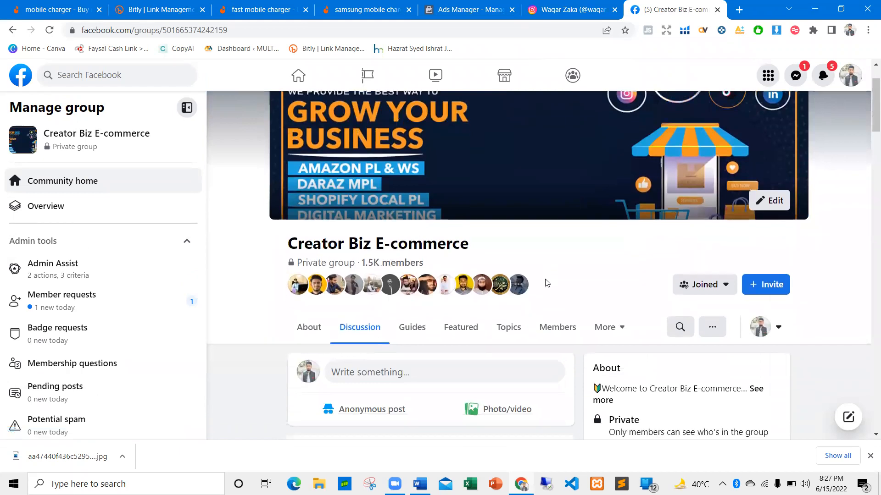
# Examine the "How To Hire Easy Pay Teams ?" post and expand its previous answers
pyautogui.scroll(-20, 336, 260)
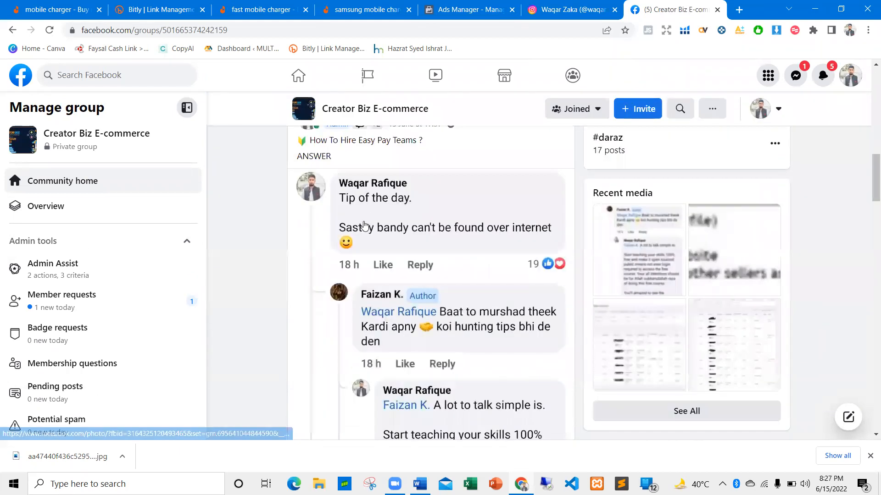
pyautogui.scroll(-3, 373, 248)
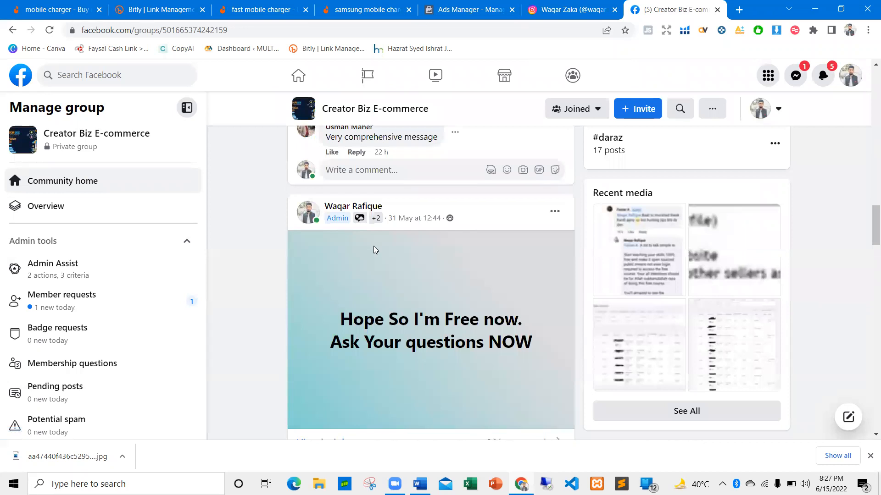
pyautogui.scroll(12, 407, 201)
pyautogui.scroll(5, 344, 170)
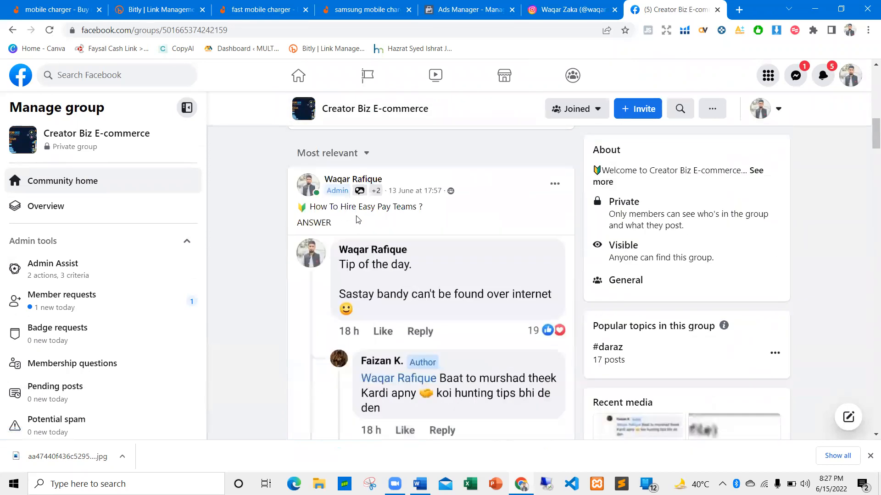
pyautogui.scroll(-9, 412, 327)
pyautogui.scroll(-4, 412, 327)
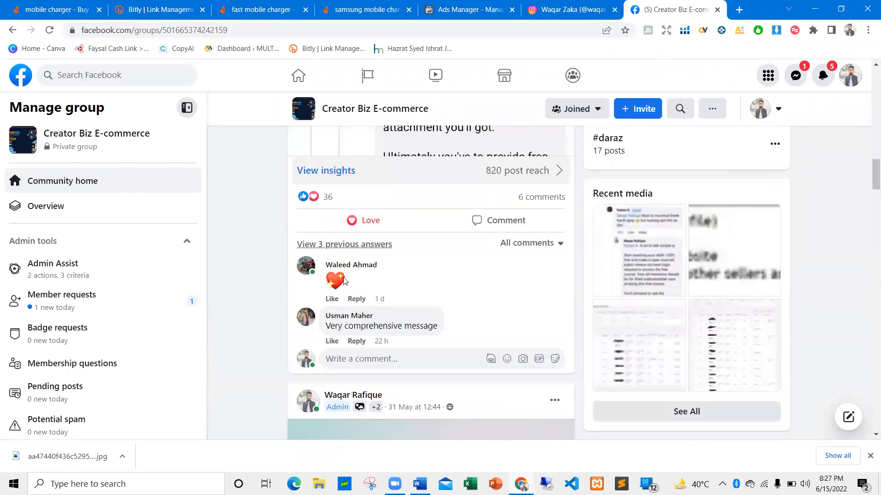
pyautogui.click(344, 228)
pyautogui.scroll(-1, 322, 254)
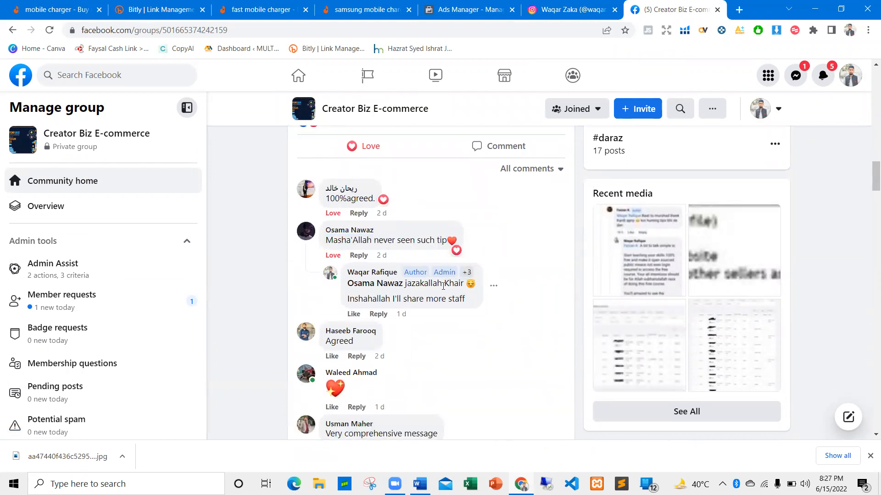
# Browse the group's further posts and their comments, and return to the top of the group page
pyautogui.scroll(-8, 443, 286)
pyautogui.scroll(-8, 435, 268)
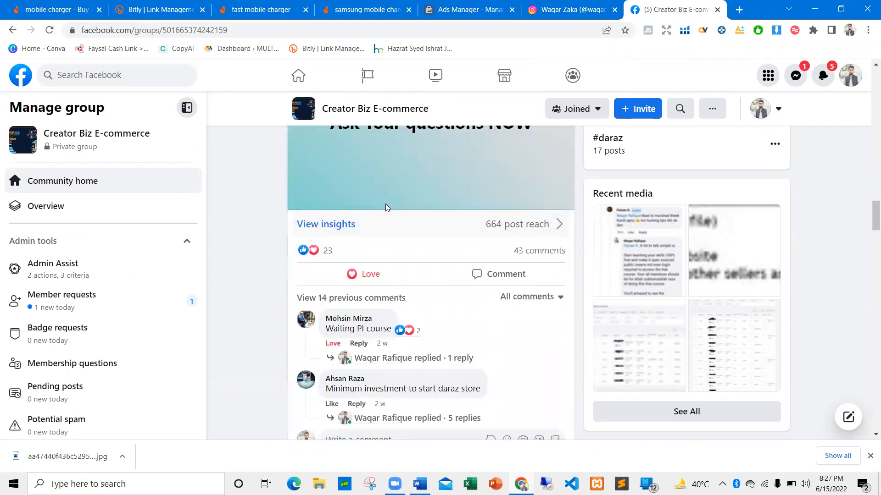
pyautogui.scroll(-6, 337, 280)
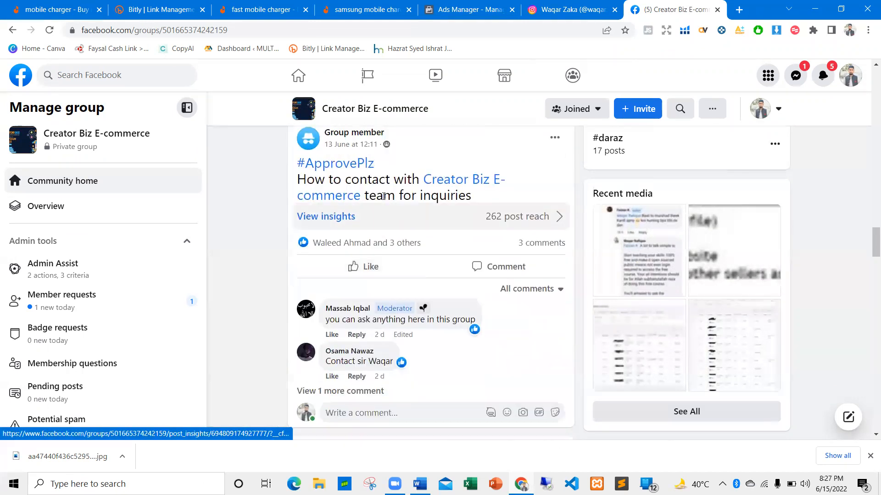
pyautogui.scroll(-4, 321, 257)
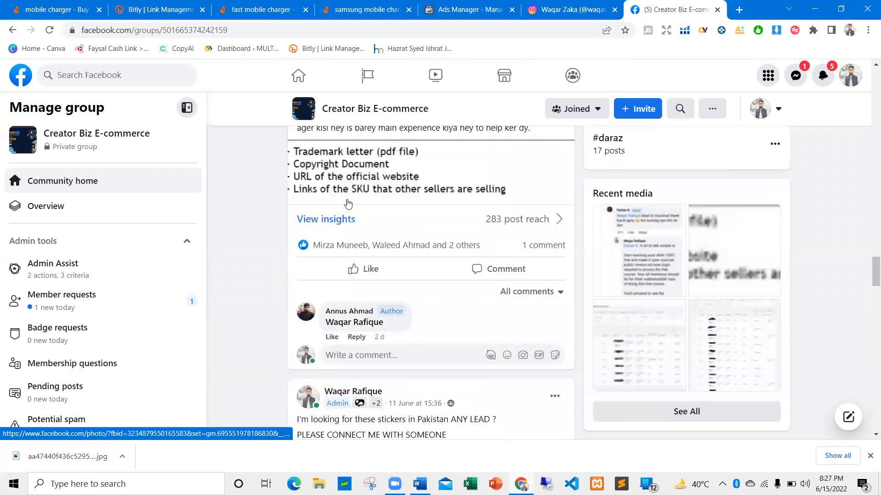
pyautogui.scroll(-3, 429, 303)
pyautogui.scroll(-12, 435, 307)
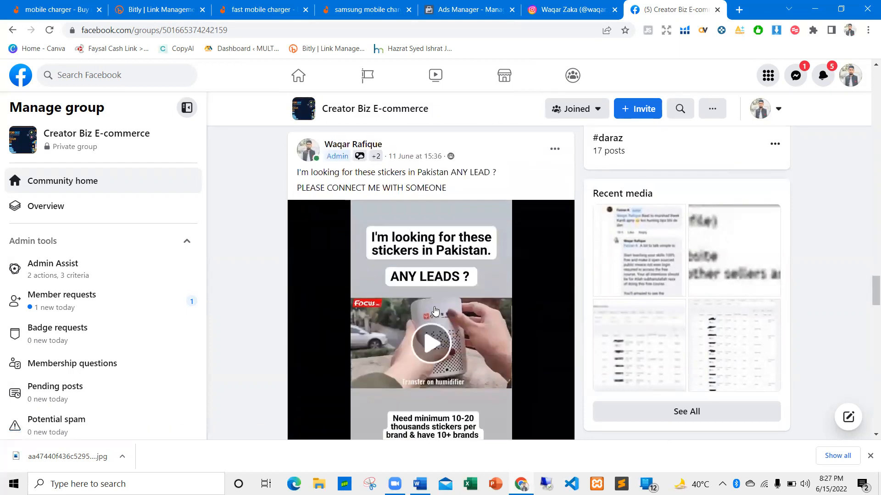
pyautogui.scroll(-2, 338, 302)
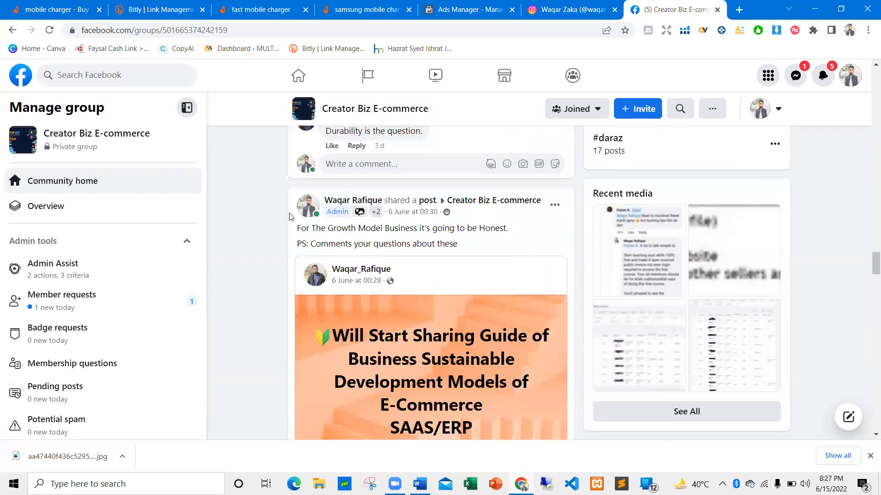
pyautogui.scroll(4, 329, 230)
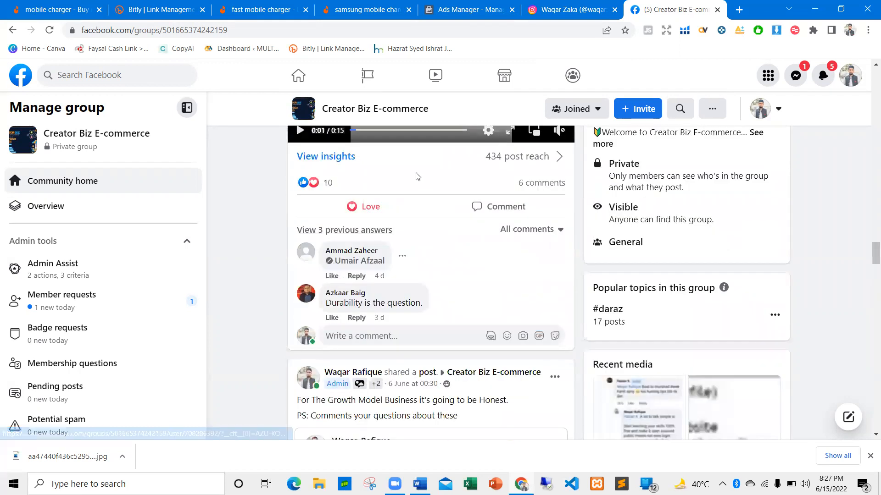
pyautogui.scroll(6, 406, 196)
pyautogui.scroll(-15, 408, 196)
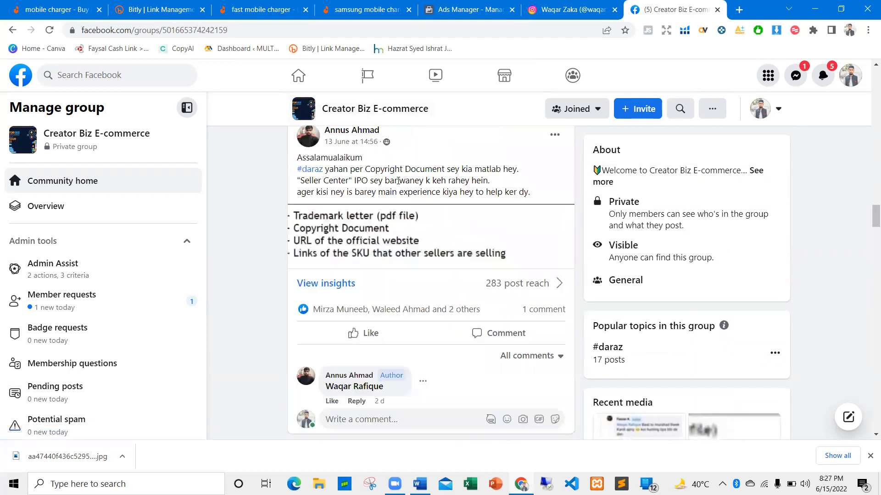
pyautogui.scroll(20, 389, 185)
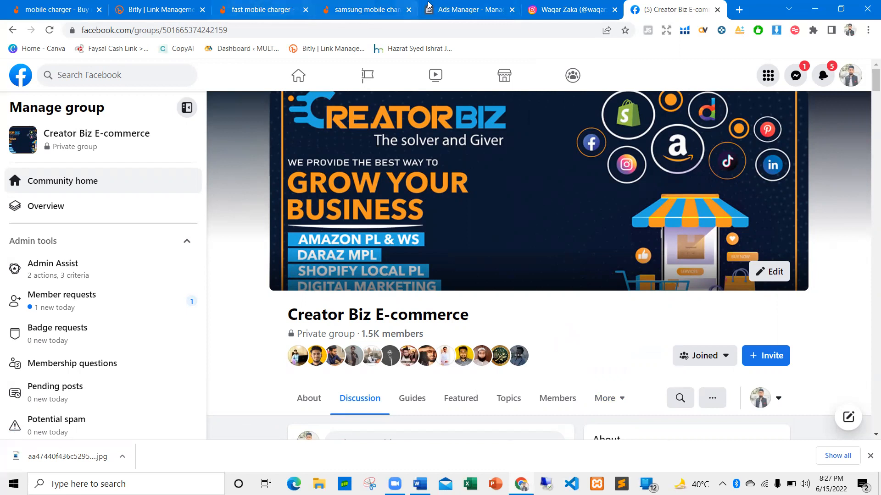
# Switch back to the Word outline and highlight the "NO VVROS" line several times
pyautogui.click(411, 477)
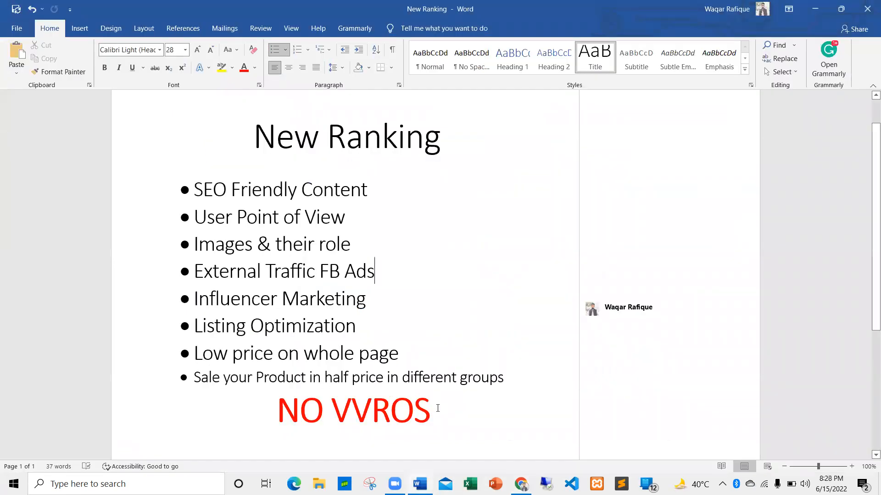
pyautogui.moveTo(440, 409); pyautogui.dragTo(270, 402)
pyautogui.moveTo(449, 409); pyautogui.dragTo(288, 404)
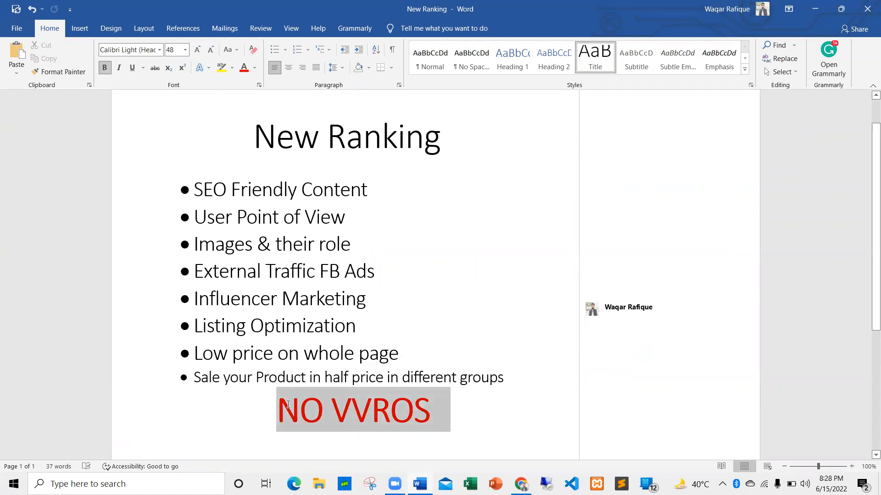
pyautogui.click(427, 396)
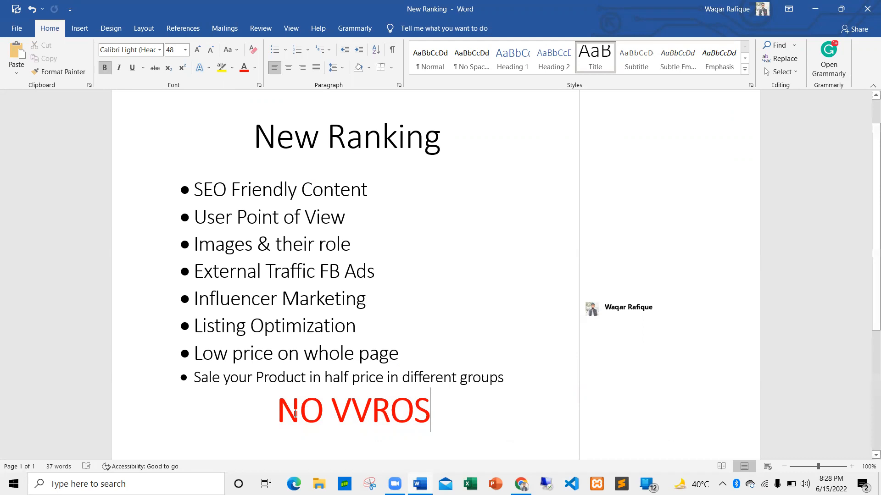
pyautogui.moveTo(271, 409); pyautogui.dragTo(410, 413)
pyautogui.click(424, 415)
pyautogui.moveTo(291, 415); pyautogui.dragTo(444, 411)
pyautogui.click(434, 412)
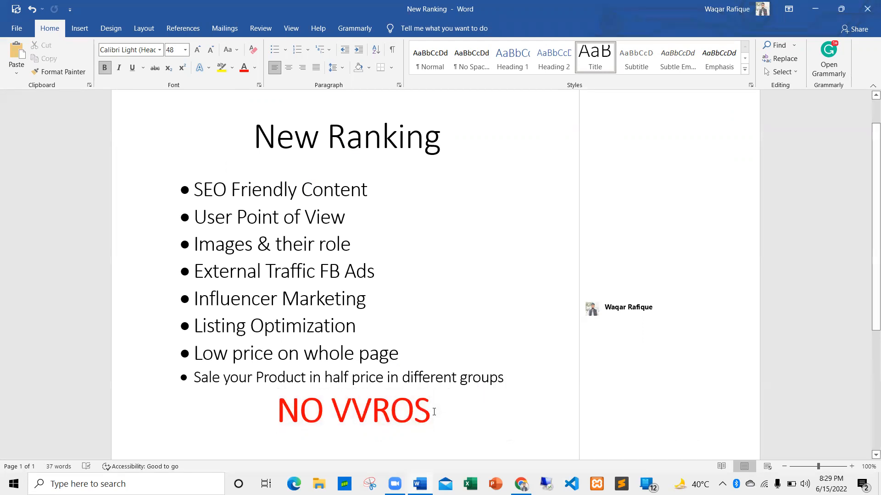